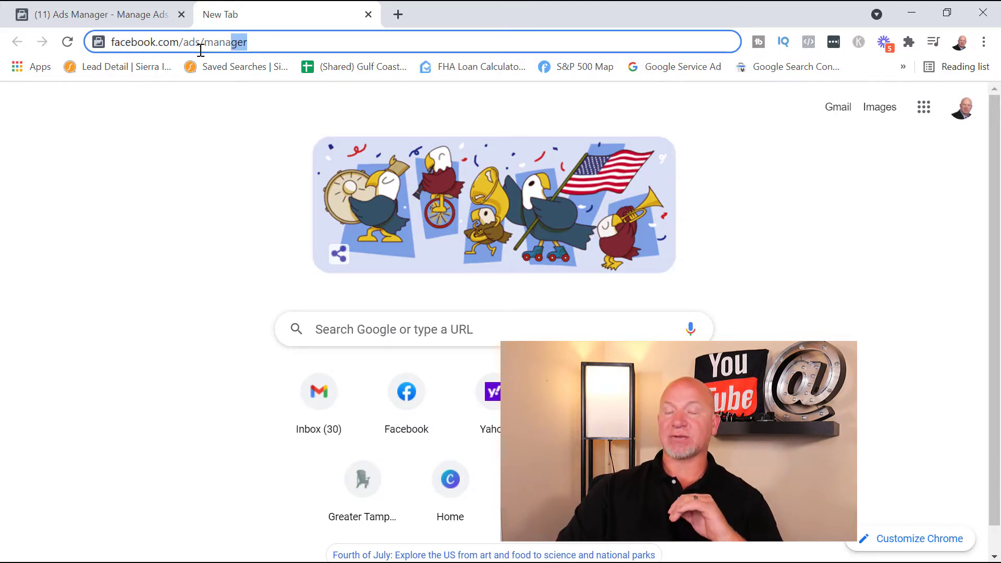
Create a new campaign in Ads Manager with the Messages objective
{"action": "left_click", "coordinate": [79, 20]}
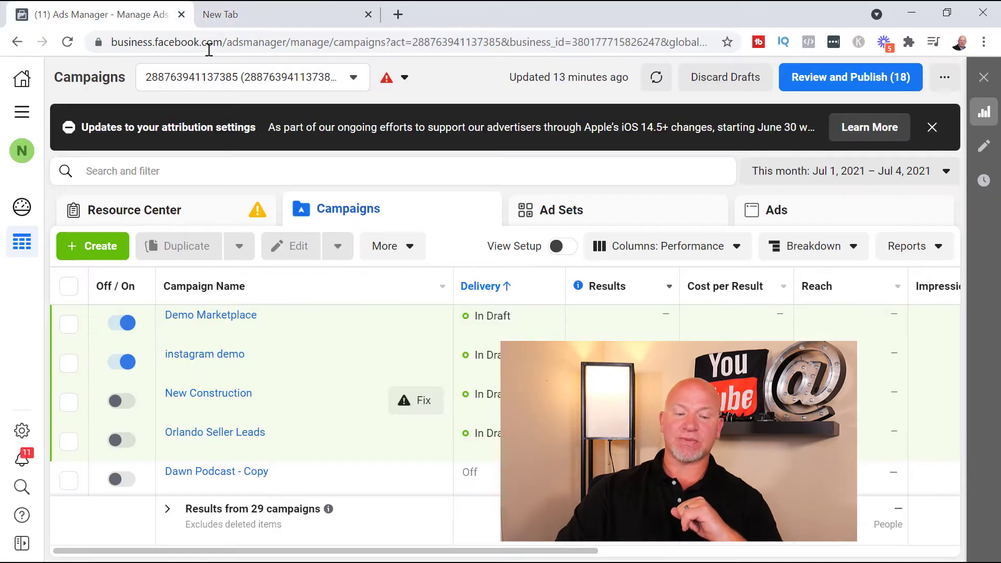
{"action": "left_click", "coordinate": [104, 248]}
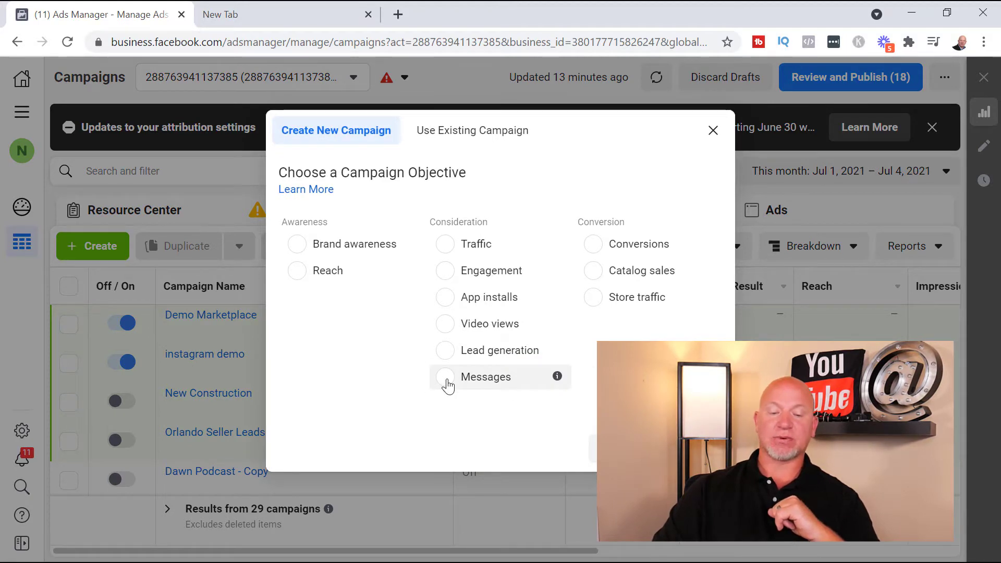
{"action": "left_click", "coordinate": [446, 380]}
{"action": "scroll", "coordinate": [420, 338], "scroll_direction": "down", "scroll_amount": 2}
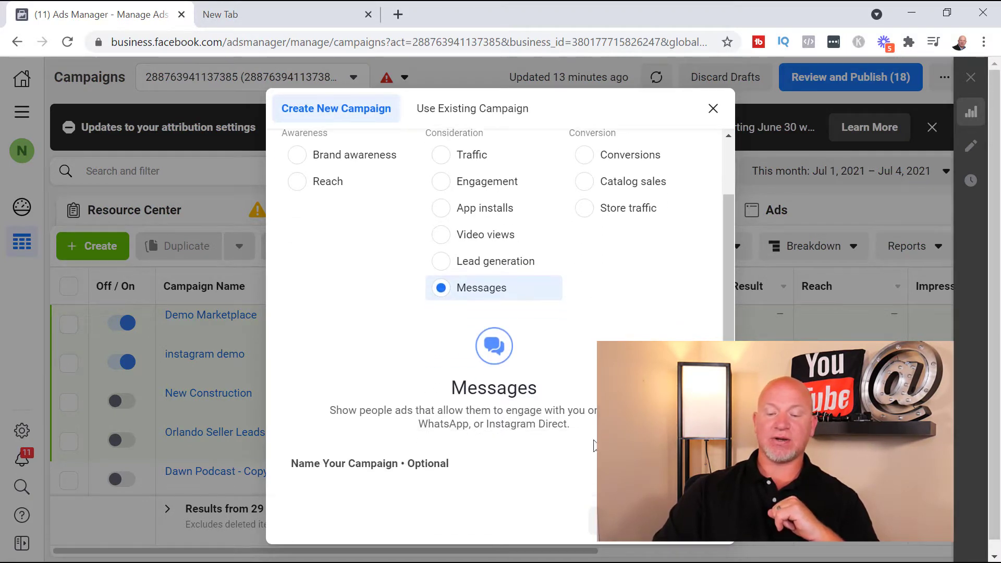
{"action": "scroll", "coordinate": [597, 446], "scroll_direction": "down", "scroll_amount": 1}
{"action": "left_click", "coordinate": [697, 452]}
{"action": "scroll", "coordinate": [531, 398], "scroll_direction": "down", "scroll_amount": 4}
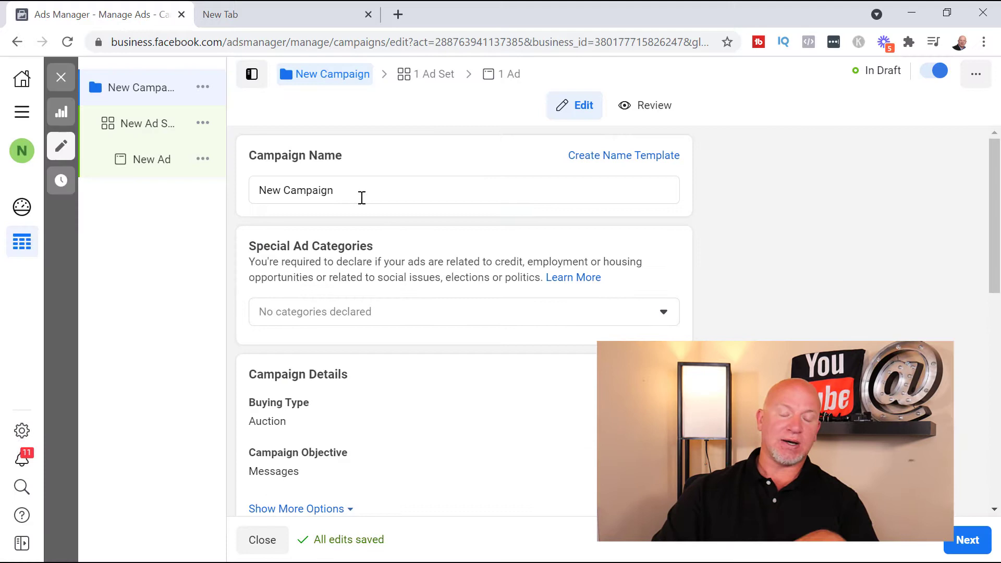
Name the campaign "Messenger Ad - city"
{"action": "triple_click", "coordinate": [362, 198]}
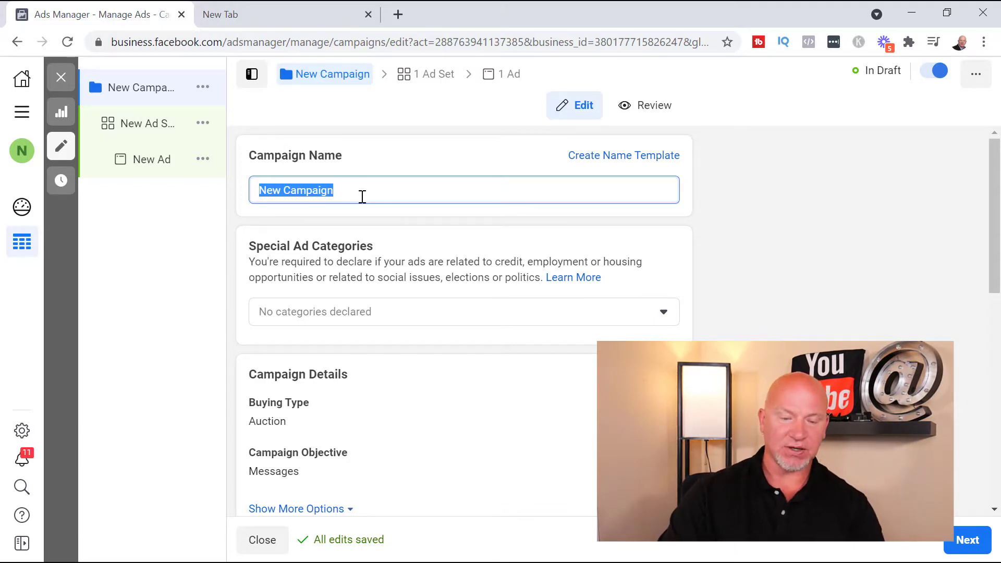
{"action": "type", "text": "Messg"}
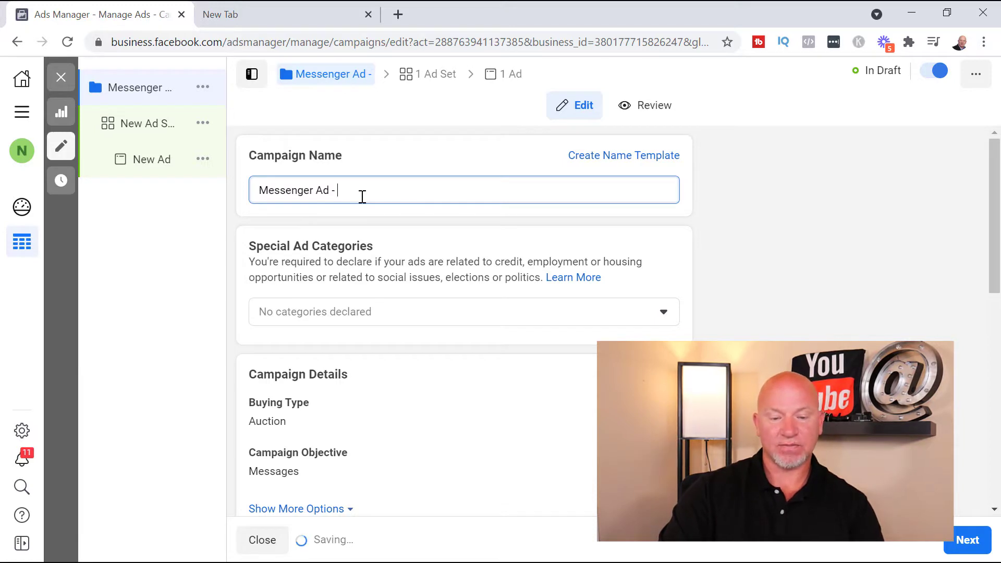
{"action": "type", "text": "city"}
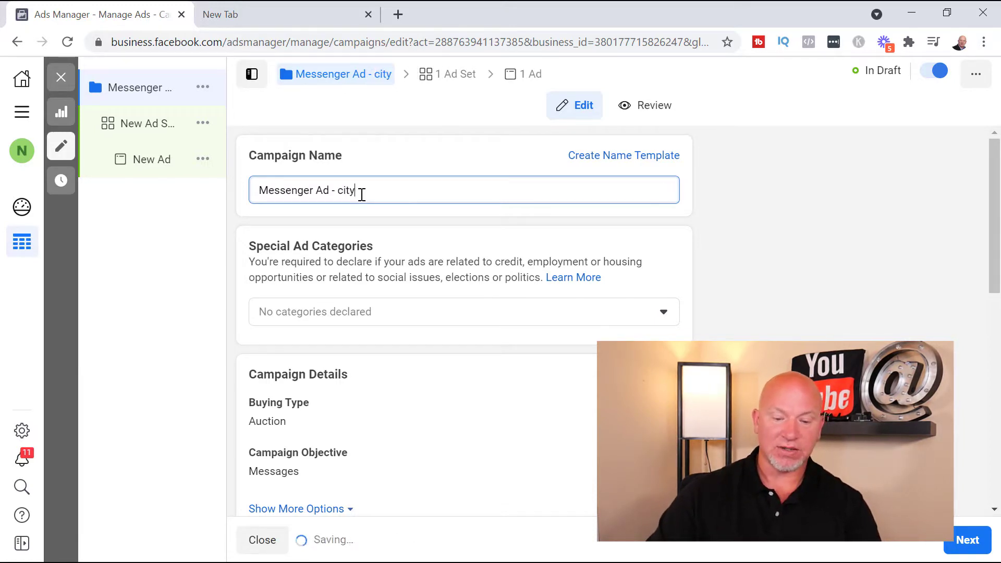
Declare Housing as the campaign's special ad category
{"action": "left_click", "coordinate": [508, 311]}
{"action": "scroll", "coordinate": [511, 309], "scroll_direction": "down", "scroll_amount": 2}
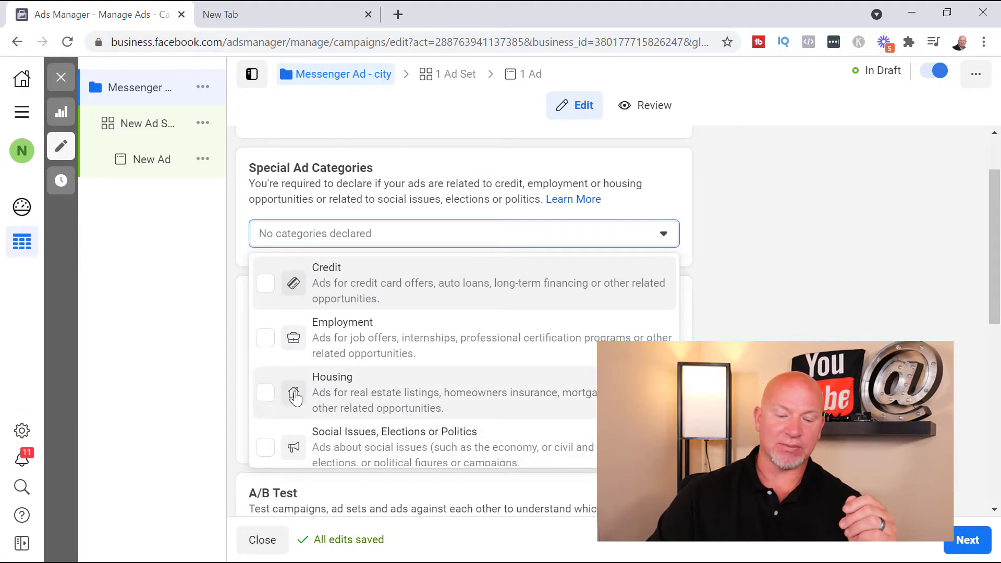
{"action": "left_click", "coordinate": [267, 398]}
{"action": "left_click", "coordinate": [760, 342]}
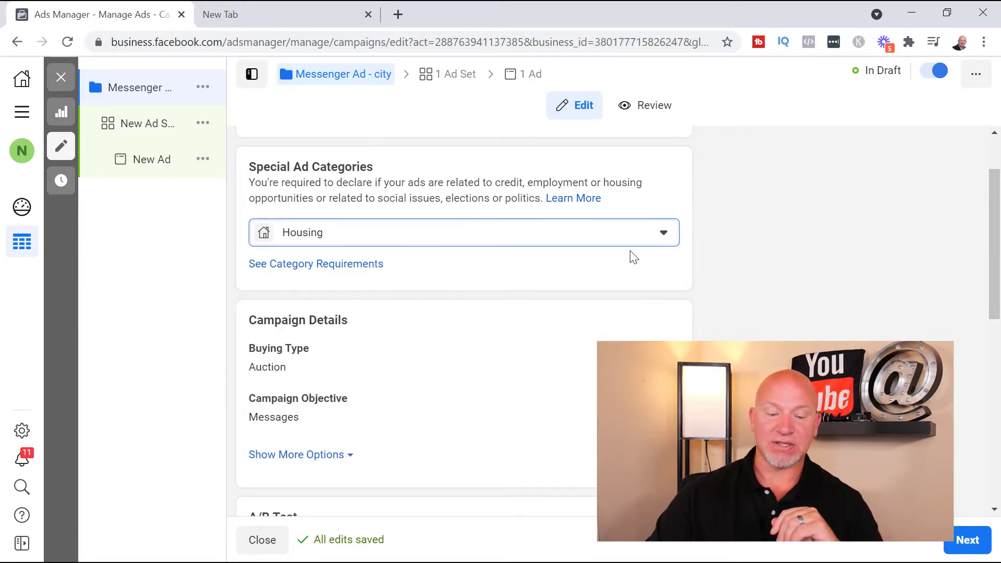
Check the campaign budget type choices and turn off Campaign Budget Optimization
{"action": "scroll", "coordinate": [630, 257], "scroll_direction": "down", "scroll_amount": 7}
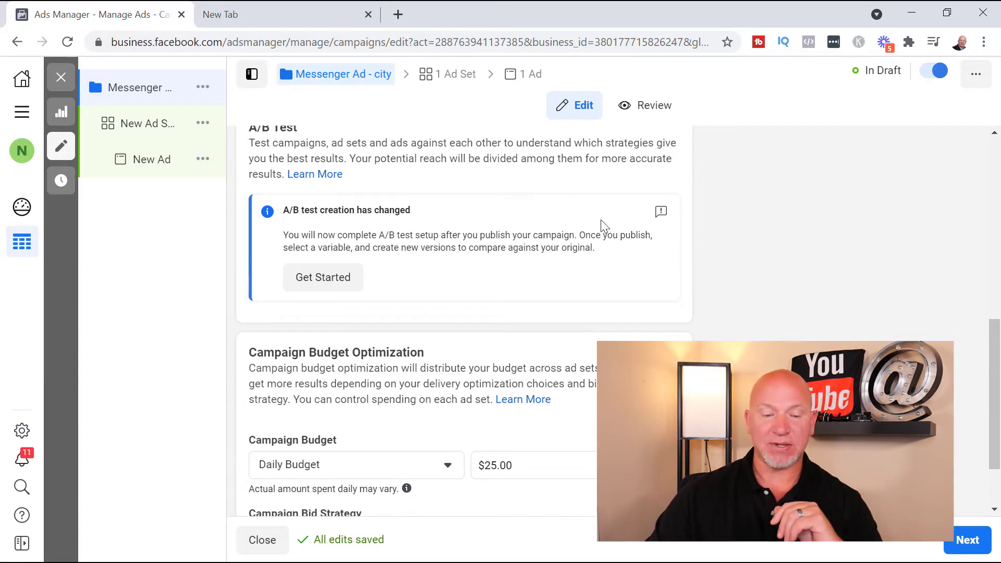
{"action": "scroll", "coordinate": [487, 240], "scroll_direction": "up", "scroll_amount": 2}
{"action": "scroll", "coordinate": [581, 268], "scroll_direction": "down", "scroll_amount": 3}
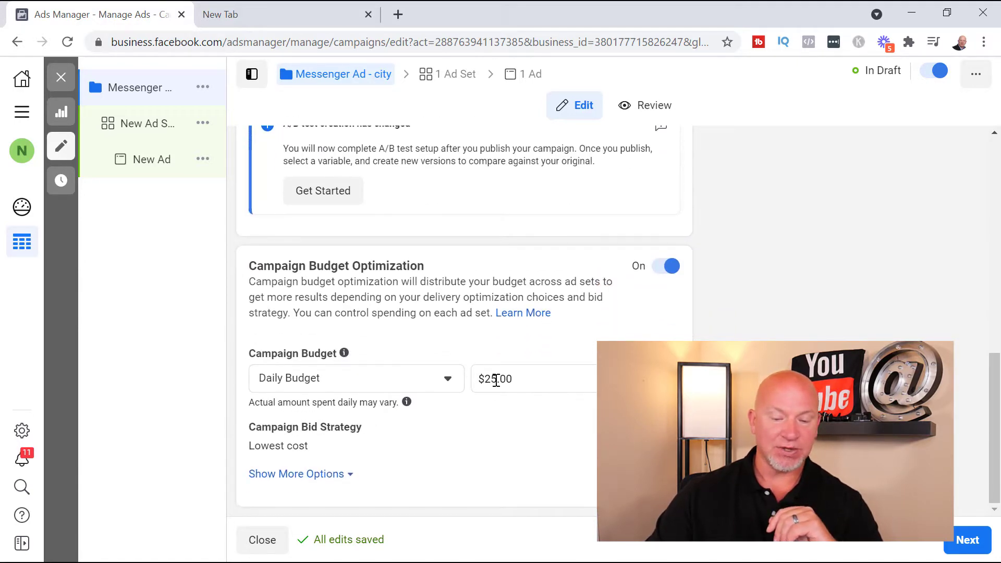
{"action": "left_click", "coordinate": [495, 380]}
{"action": "left_click_drag", "start_coordinate": [498, 379], "coordinate": [486, 382]}
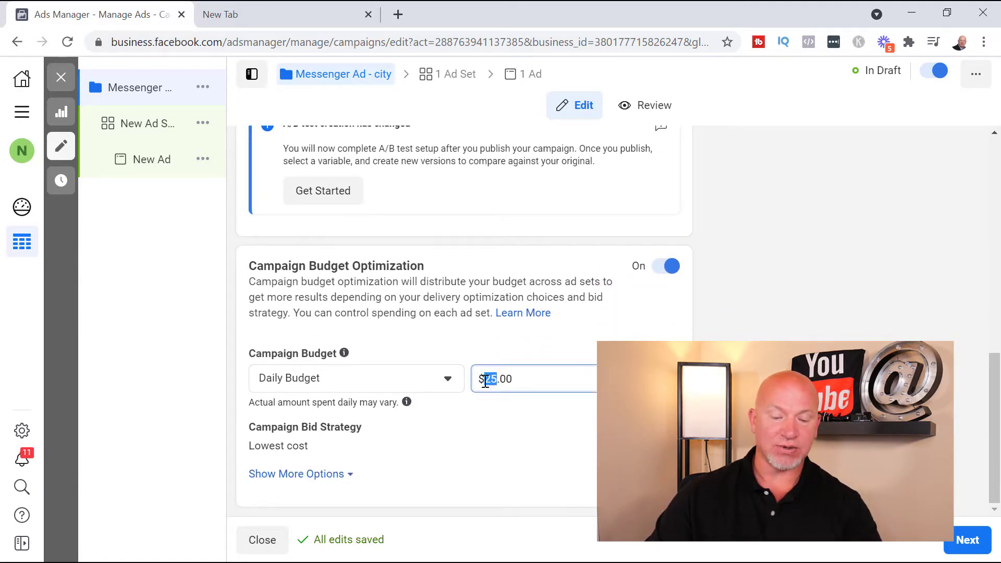
{"action": "left_click", "coordinate": [379, 382]}
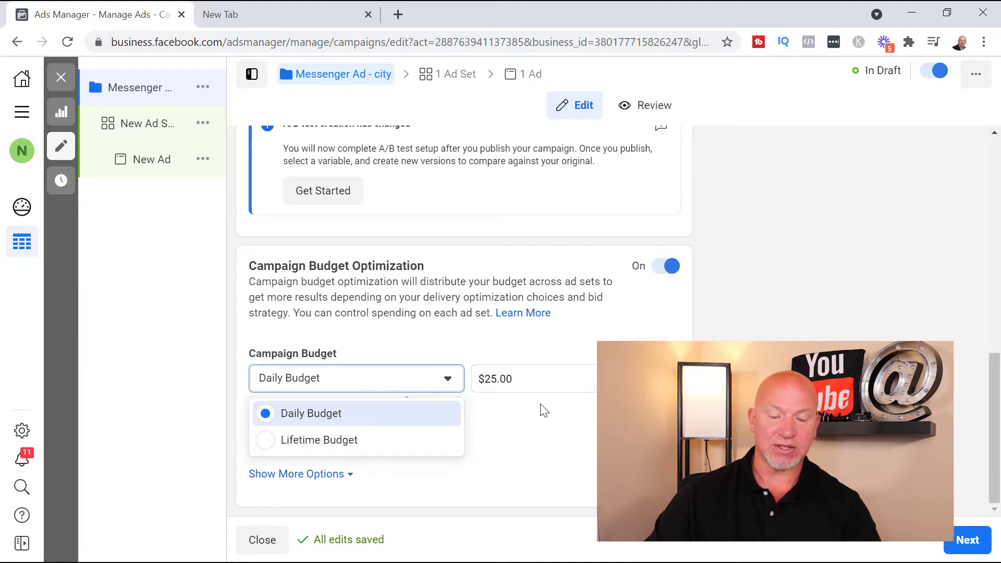
{"action": "left_click", "coordinate": [526, 417]}
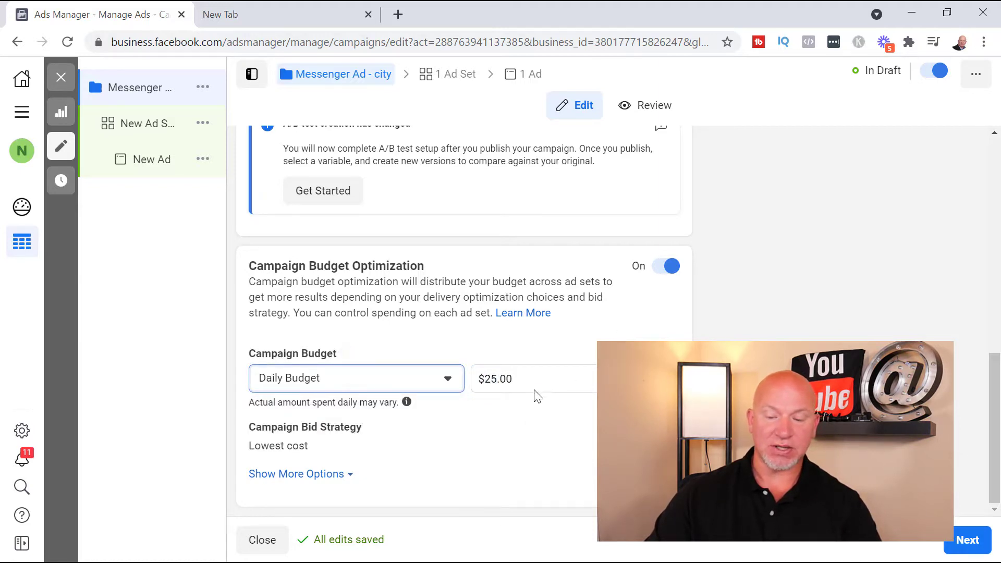
{"action": "left_click", "coordinate": [670, 266]}
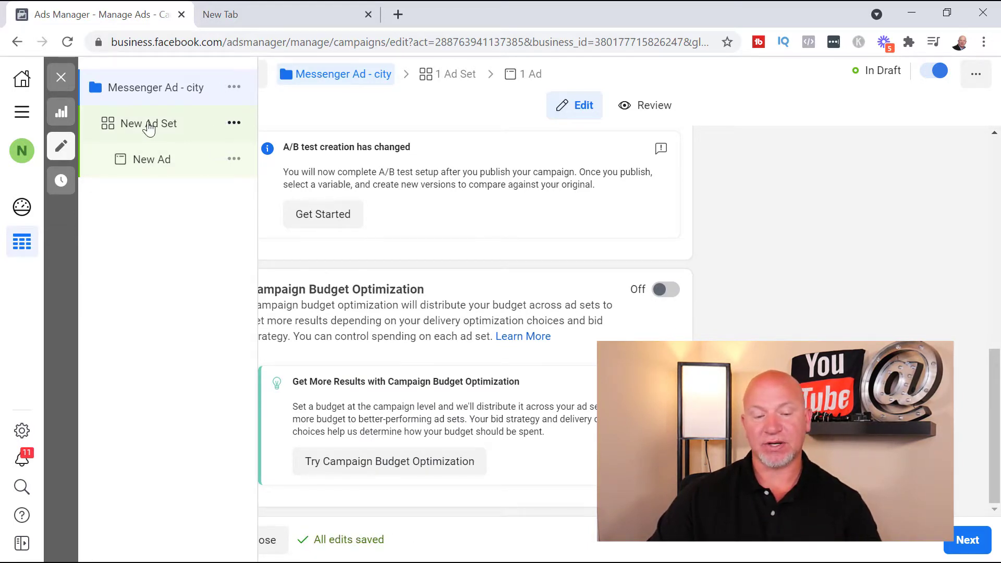
Open the new ad set and review the ad type description and choices, keeping Click to Message
{"action": "left_click", "coordinate": [149, 125]}
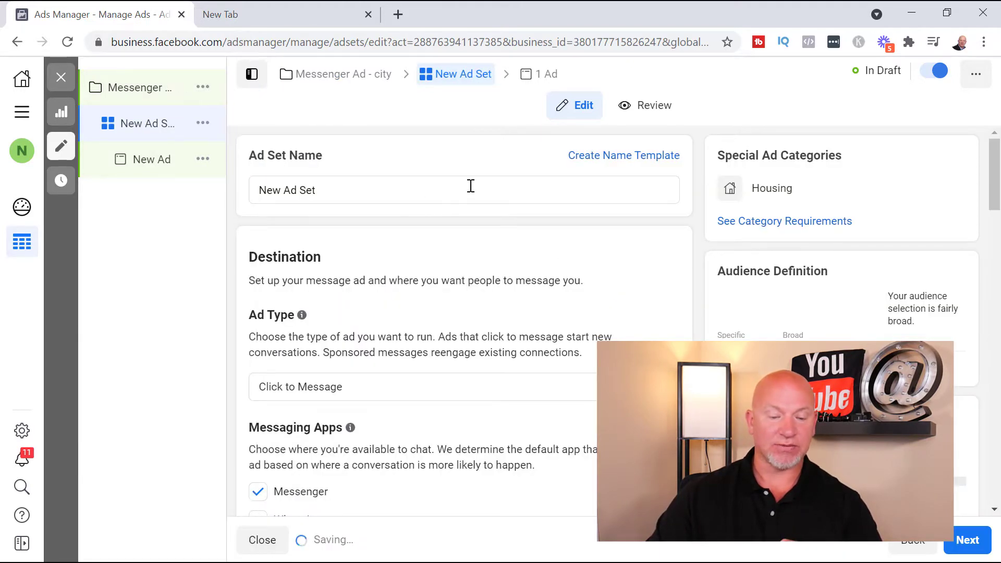
{"action": "scroll", "coordinate": [546, 297], "scroll_direction": "down", "scroll_amount": 2}
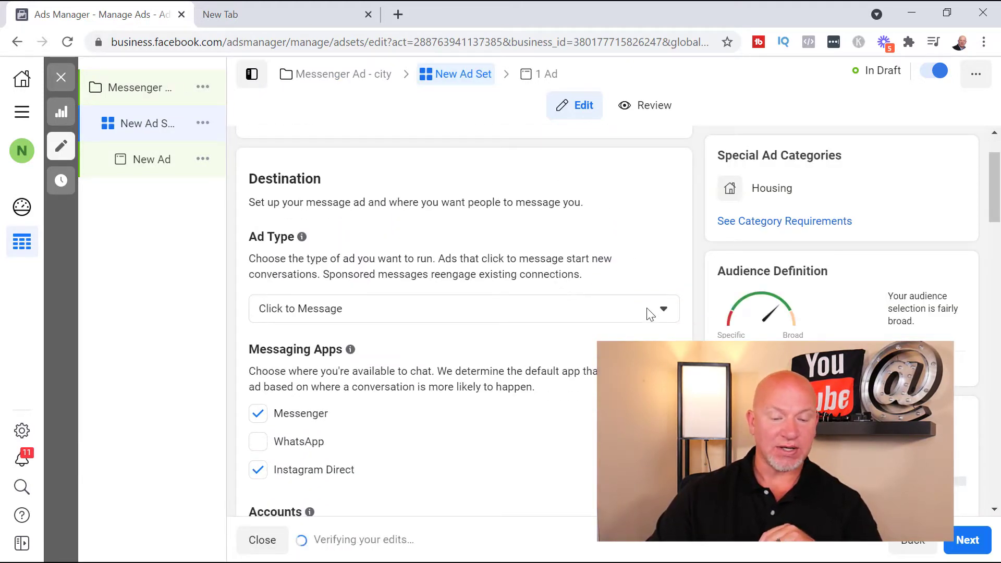
{"action": "left_click", "coordinate": [649, 311]}
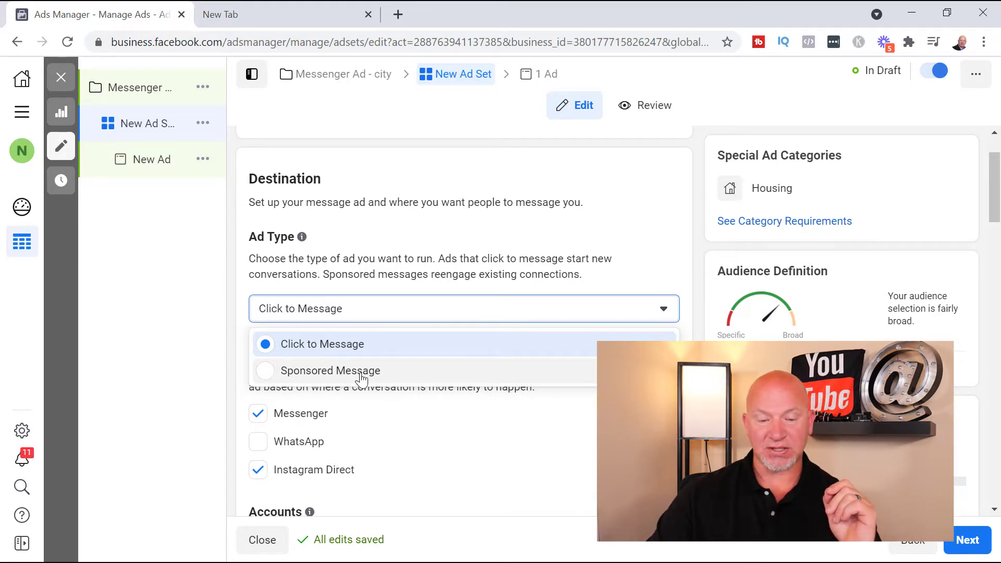
{"action": "triple_click", "coordinate": [497, 272]}
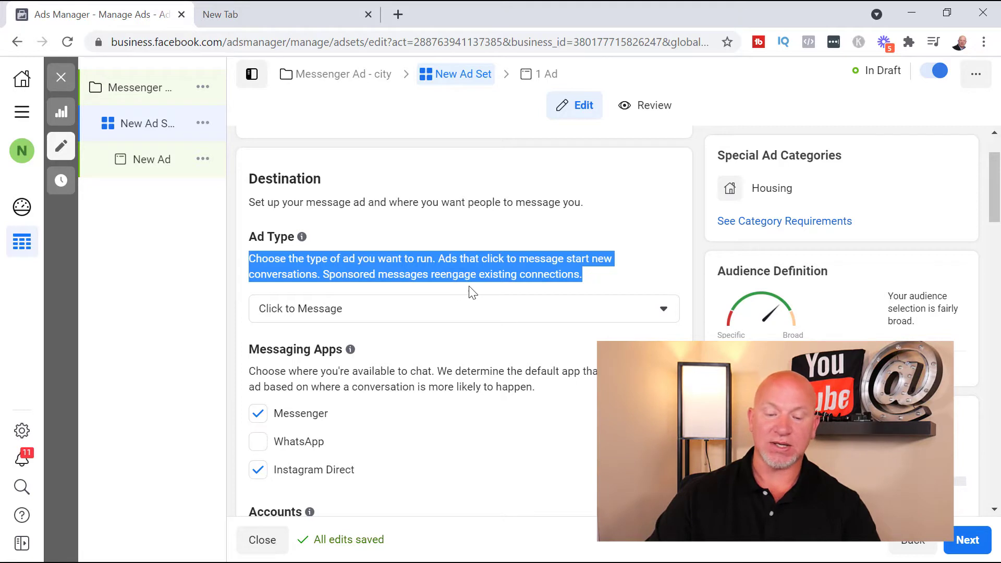
{"action": "triple_click", "coordinate": [562, 277]}
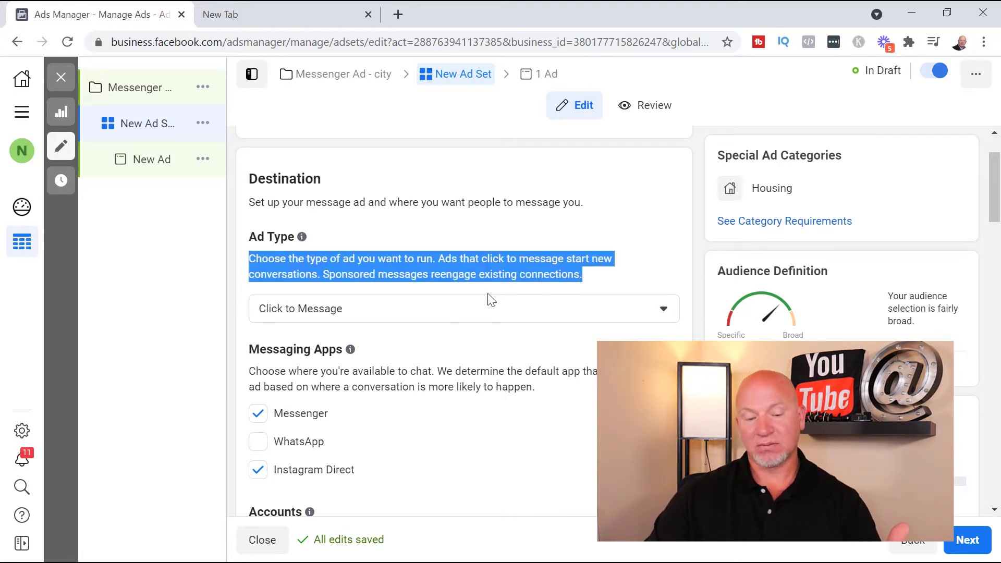
{"action": "left_click", "coordinate": [593, 316]}
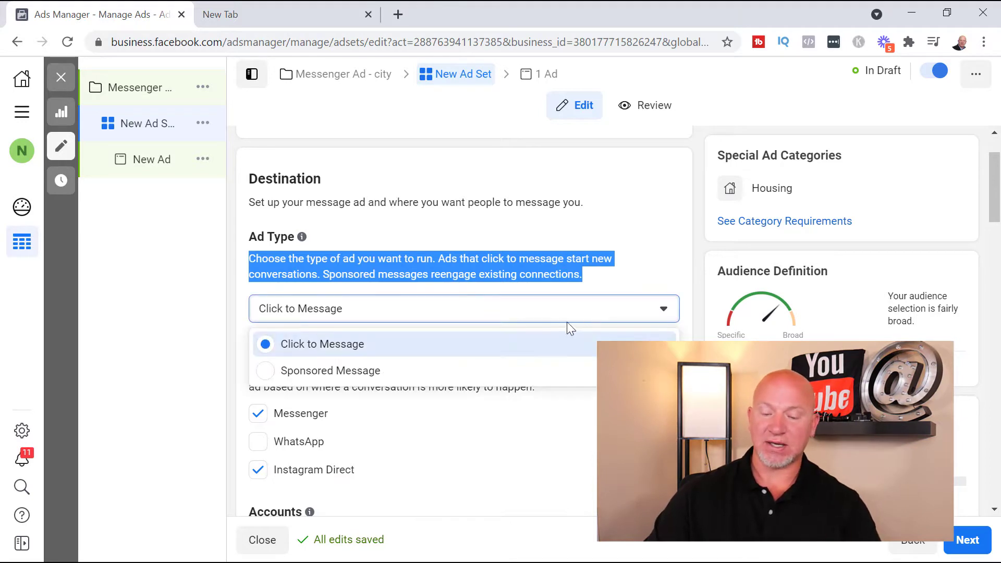
{"action": "left_click", "coordinate": [606, 309]}
{"action": "left_click", "coordinate": [662, 270]}
Remove Instagram Direct from the ad set's messaging apps
{"action": "scroll", "coordinate": [659, 264], "scroll_direction": "down", "scroll_amount": 3}
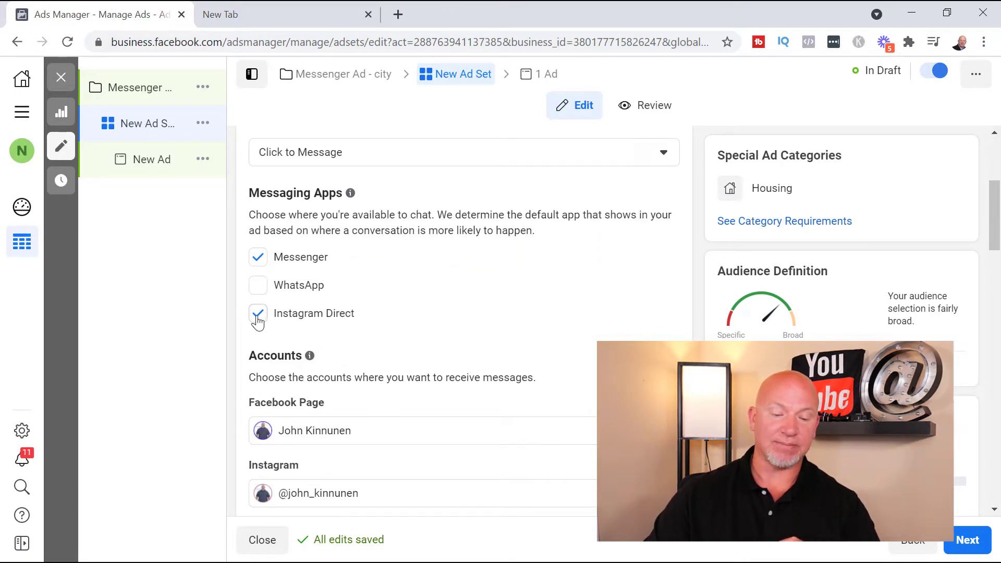
{"action": "left_click", "coordinate": [292, 316]}
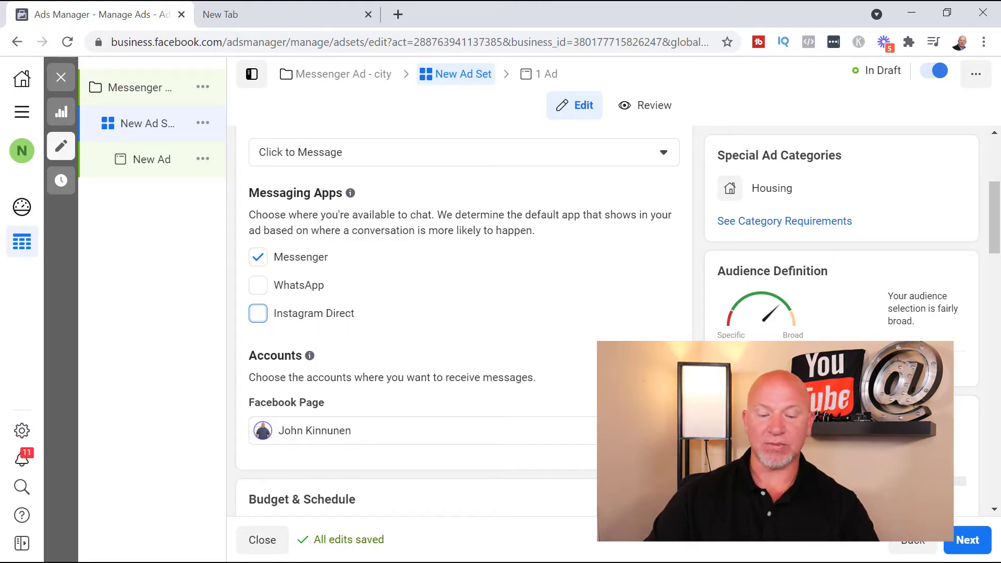
{"action": "scroll", "coordinate": [522, 339], "scroll_direction": "down", "scroll_amount": 2}
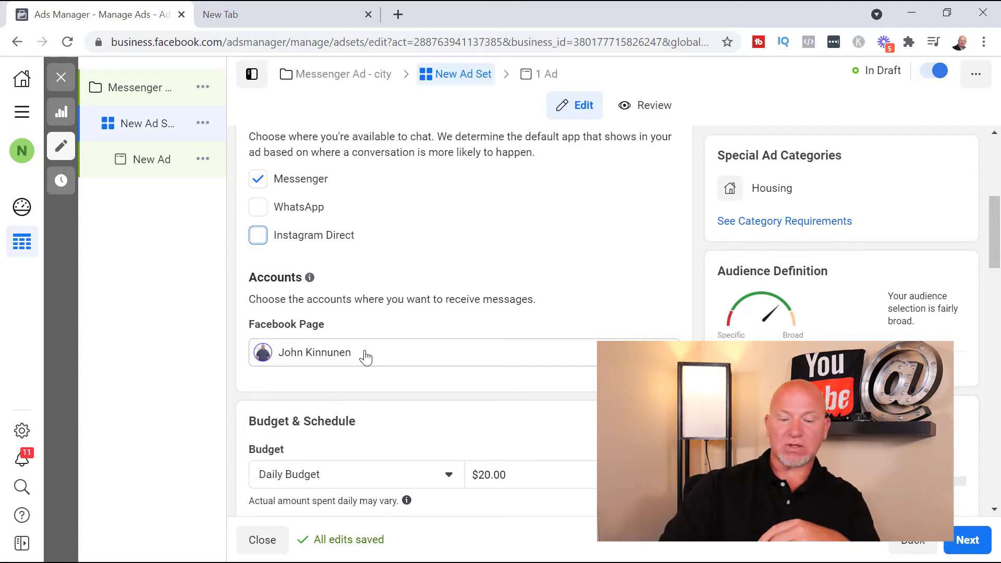
Switch the ad set's budget type to Lifetime Budget
{"action": "scroll", "coordinate": [409, 362], "scroll_direction": "down", "scroll_amount": 4}
{"action": "mouse_move", "coordinate": [410, 271]}
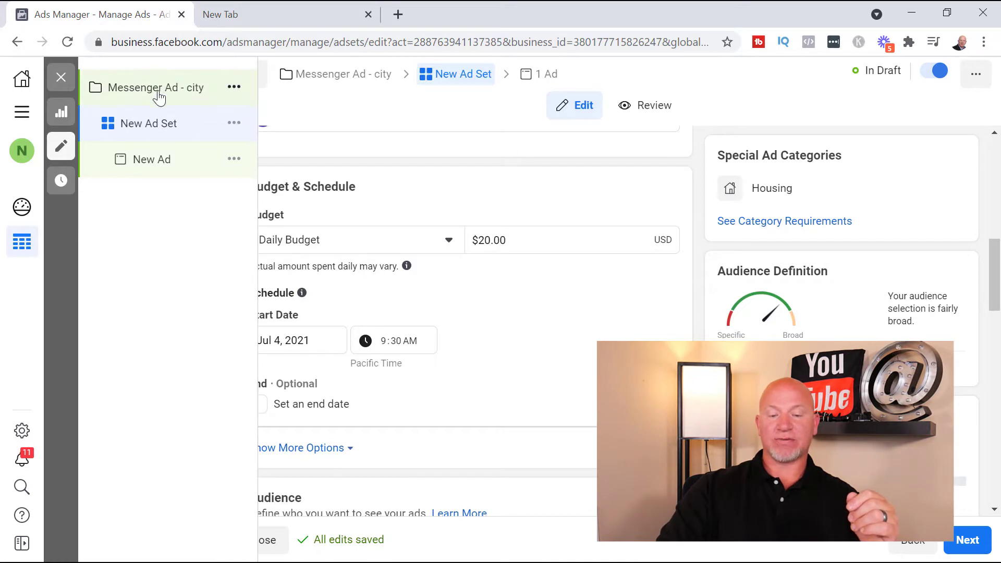
{"action": "left_click", "coordinate": [423, 247]}
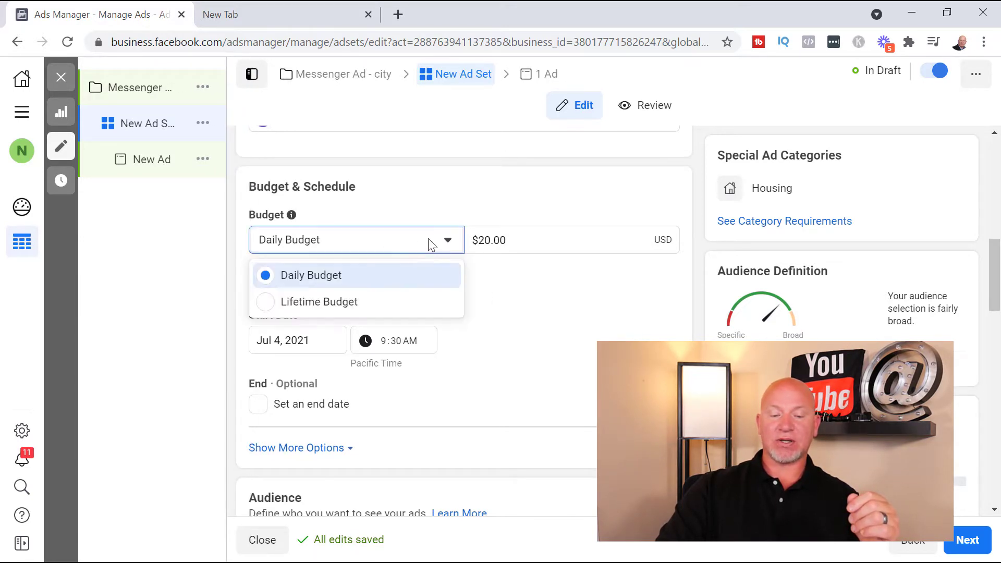
{"action": "left_click", "coordinate": [324, 301]}
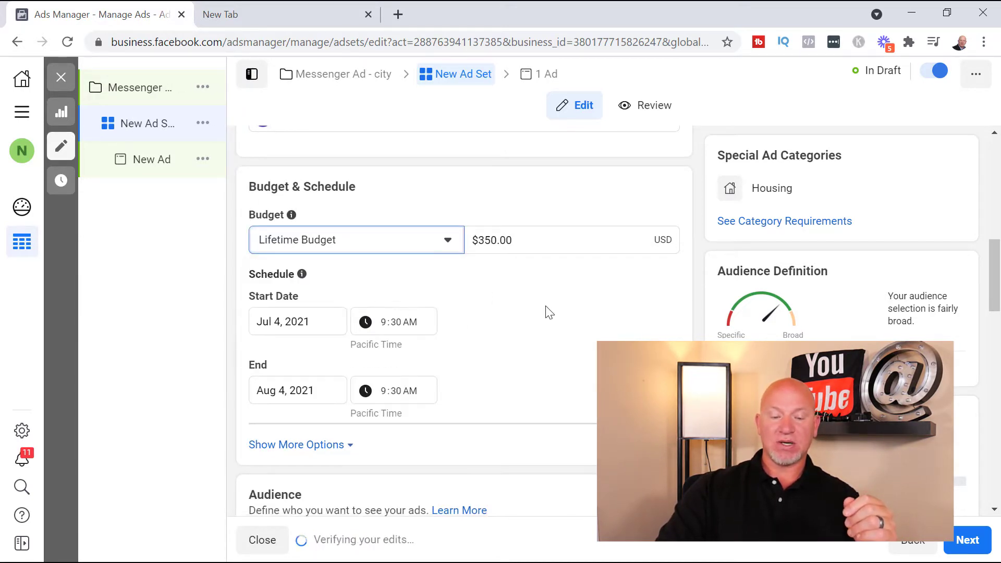
Enable running the ads on a schedule and check the time zone choices, keeping the viewer's time zone
{"action": "scroll", "coordinate": [517, 334], "scroll_direction": "down", "scroll_amount": 2}
{"action": "left_click", "coordinate": [331, 371]}
{"action": "scroll", "coordinate": [342, 362], "scroll_direction": "down", "scroll_amount": 2}
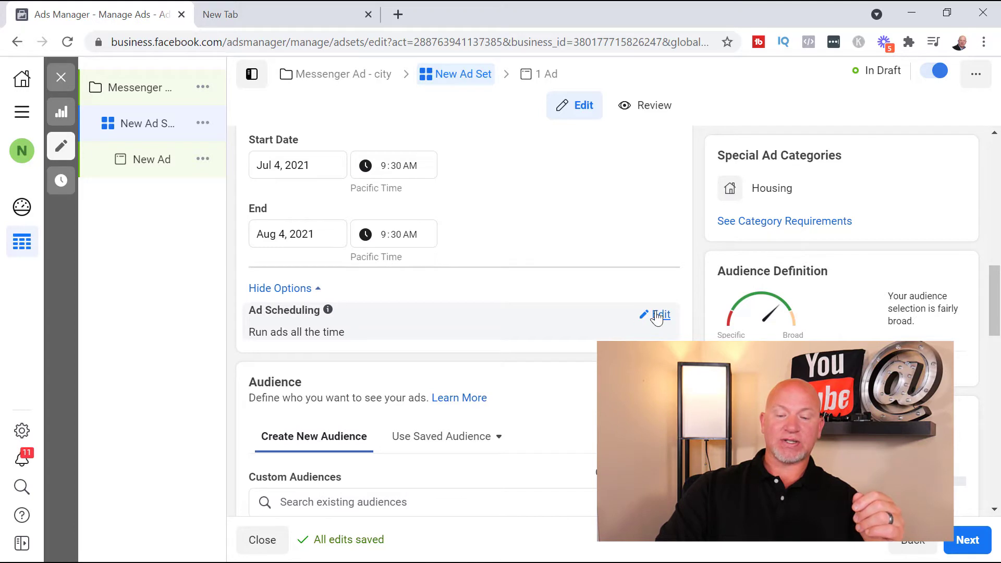
{"action": "left_click", "coordinate": [656, 315]}
{"action": "left_click", "coordinate": [259, 338]}
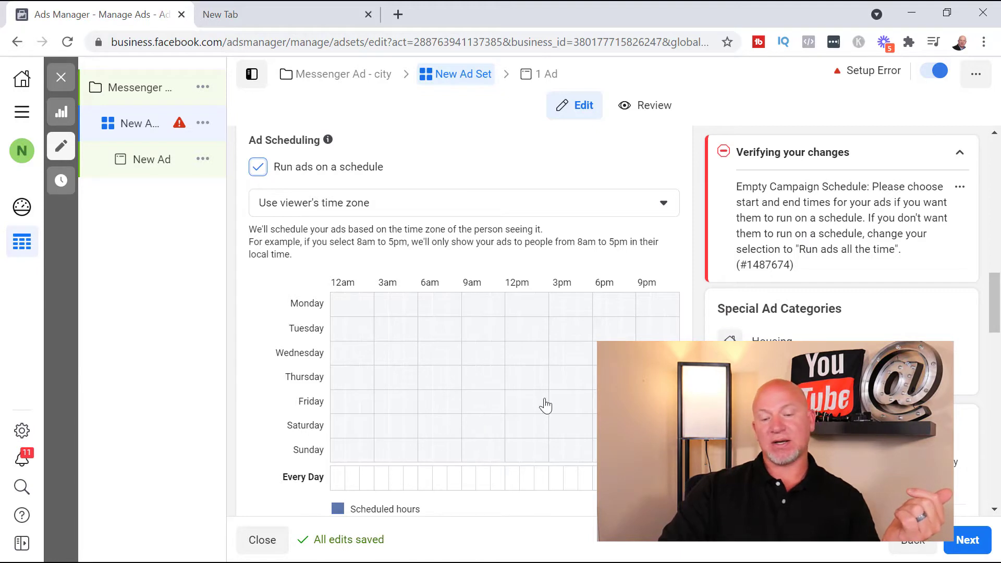
{"action": "left_click", "coordinate": [665, 207]}
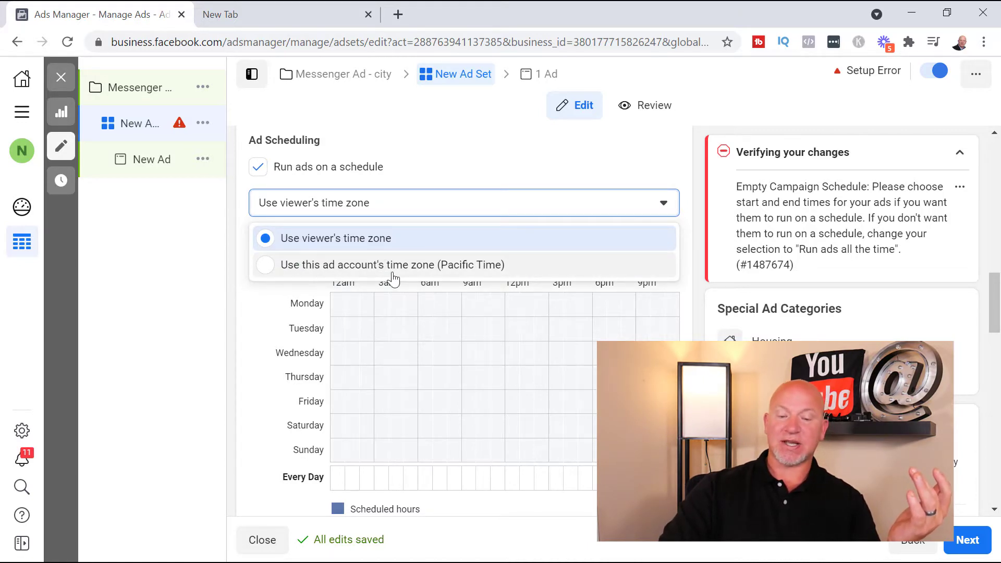
{"action": "left_click", "coordinate": [507, 152]}
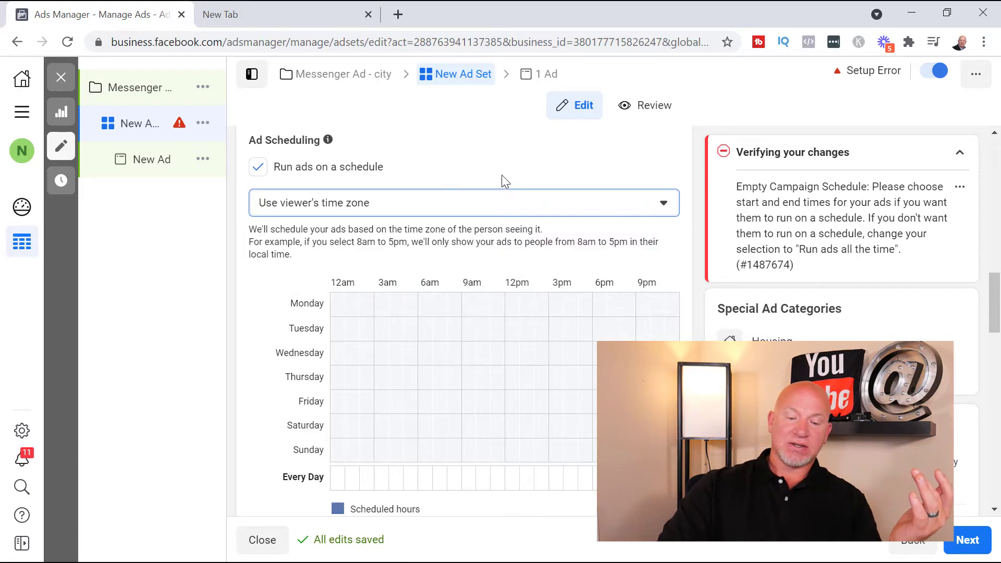
Turn off running the ads on a schedule and switch the ad set's budget type back to Daily Budget
{"action": "scroll", "coordinate": [506, 181], "scroll_direction": "up", "scroll_amount": 3}
{"action": "left_click", "coordinate": [258, 323]}
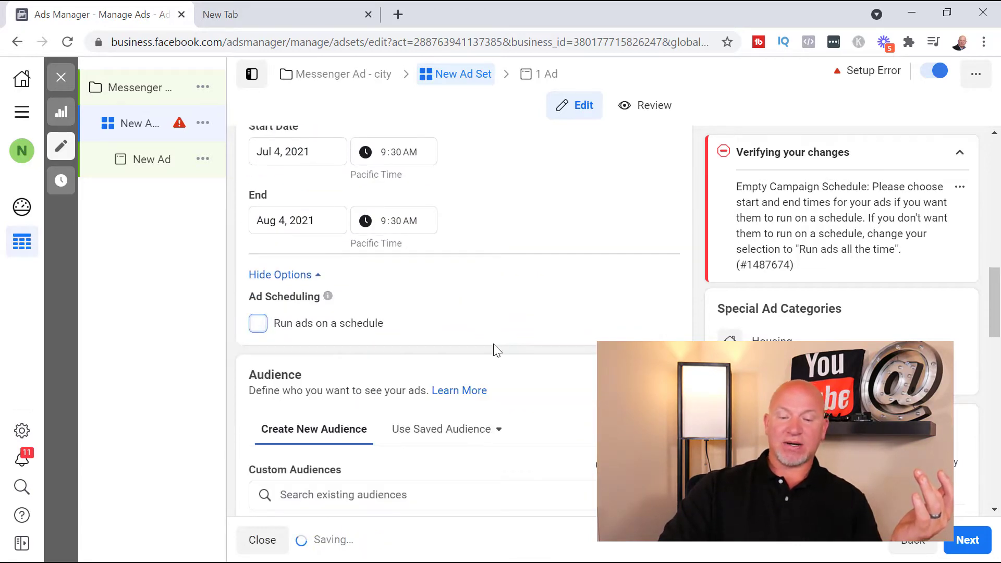
{"action": "scroll", "coordinate": [530, 351], "scroll_direction": "up", "scroll_amount": 3}
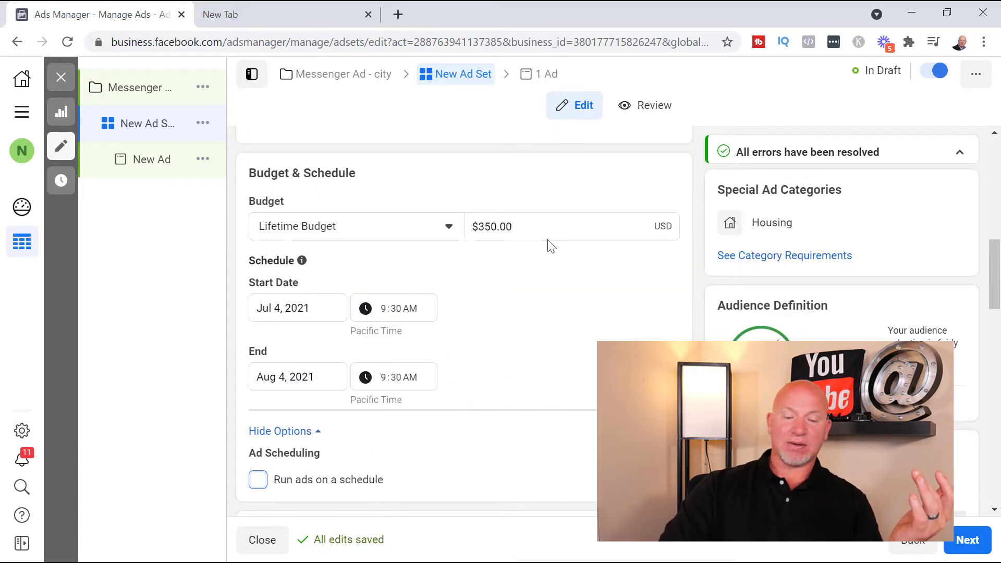
{"action": "left_click", "coordinate": [355, 235]}
{"action": "left_click", "coordinate": [353, 263]}
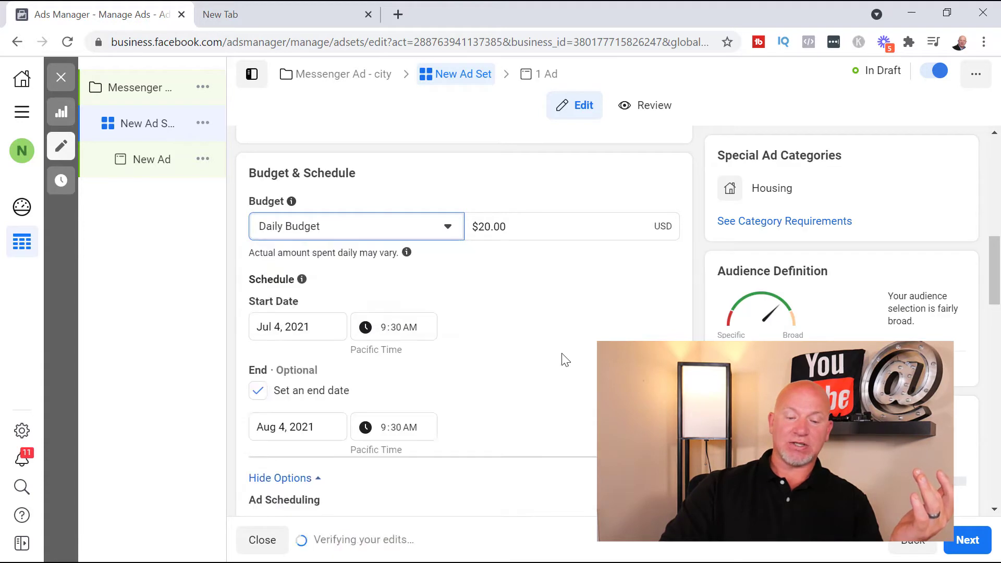
{"action": "scroll", "coordinate": [445, 392], "scroll_direction": "down", "scroll_amount": 1}
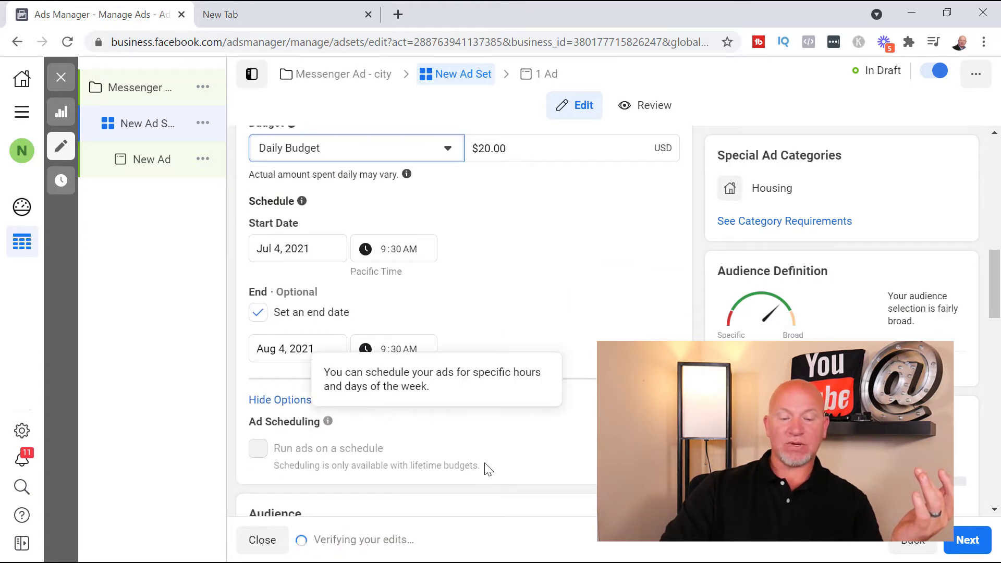
Remove the ad set's end date and set its daily budget to $10.00
{"action": "left_click", "coordinate": [257, 448]}
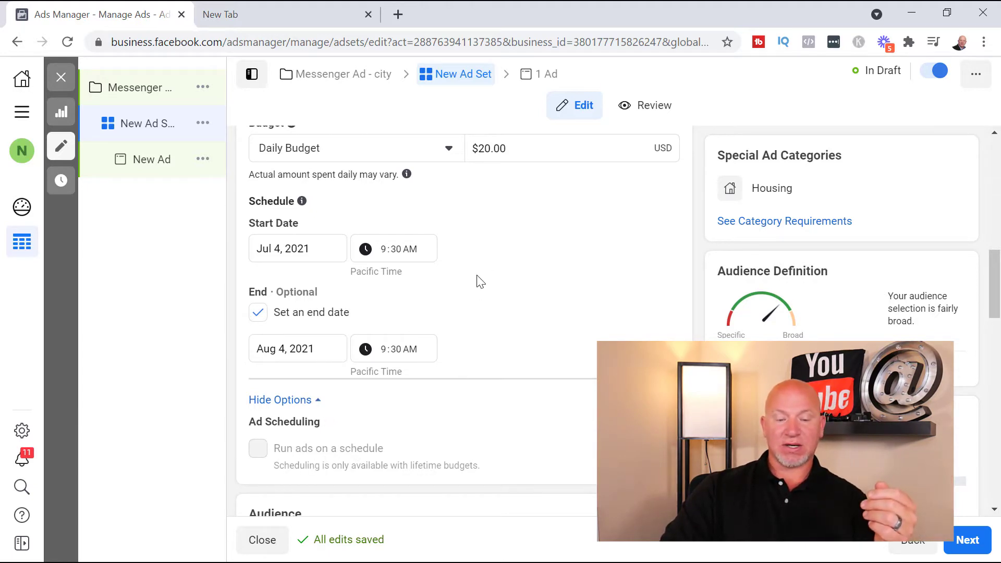
{"action": "left_click", "coordinate": [258, 313]}
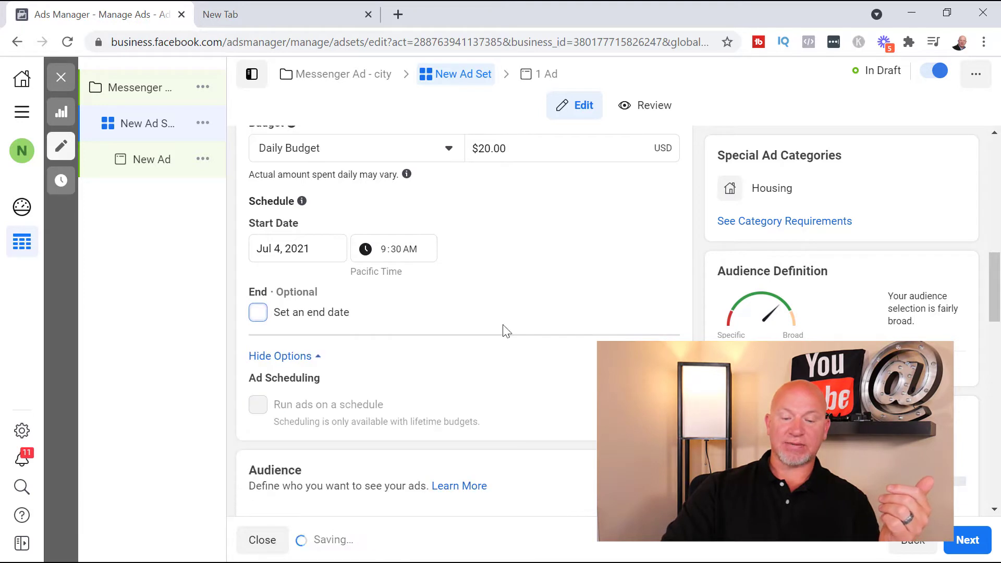
{"action": "scroll", "coordinate": [450, 345], "scroll_direction": "up", "scroll_amount": 2}
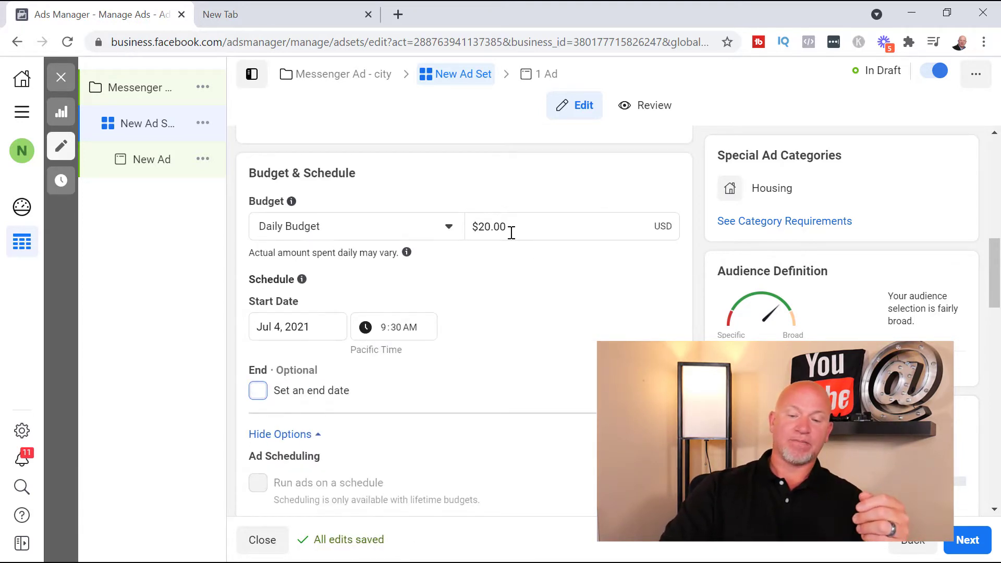
{"action": "left_click", "coordinate": [482, 228]}
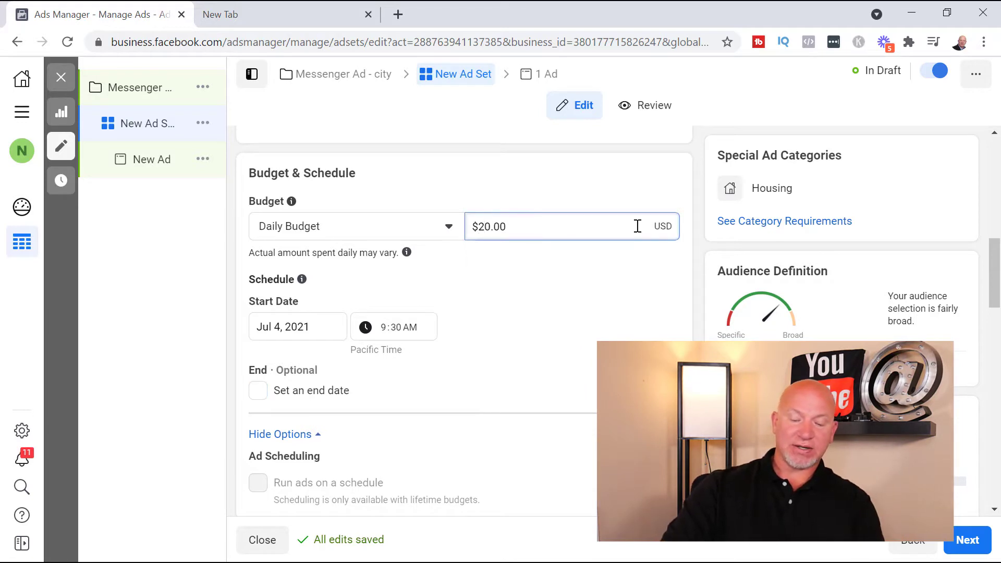
{"action": "key", "text": "BackSpace"}
{"action": "type", "text": "1"}
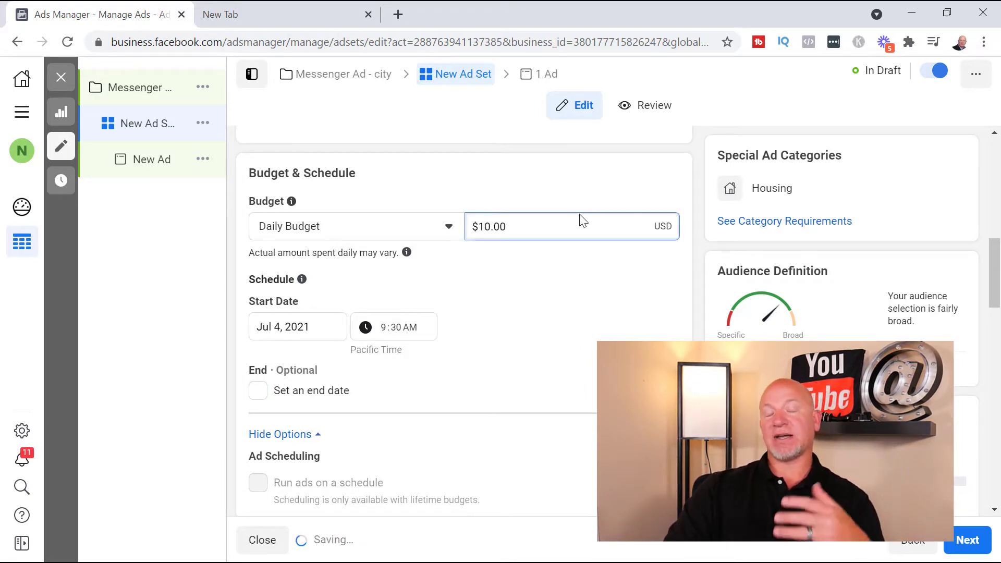
{"action": "left_click", "coordinate": [613, 191]}
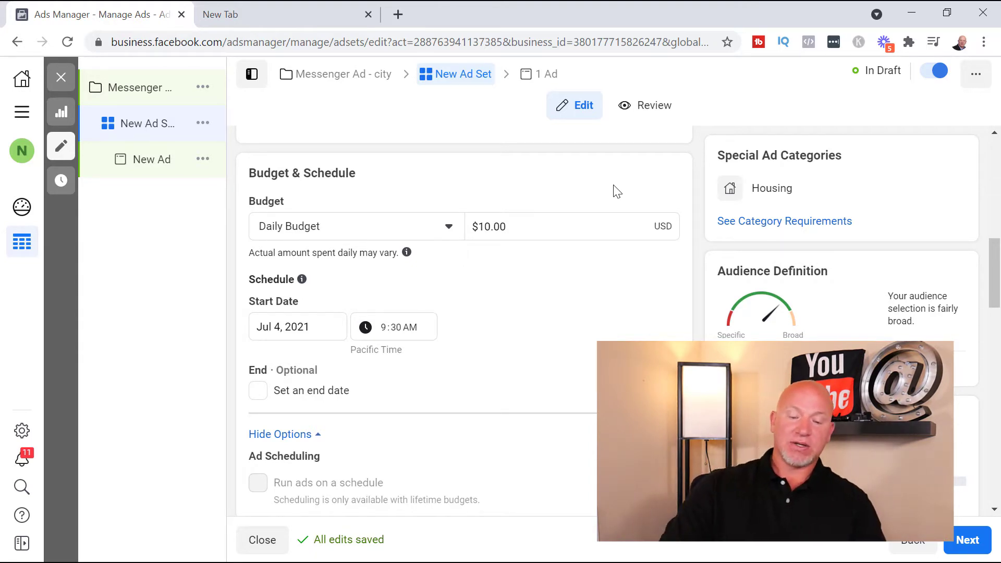
Edit the audience locations and remove United States from them
{"action": "scroll", "coordinate": [585, 273], "scroll_direction": "down", "scroll_amount": 2}
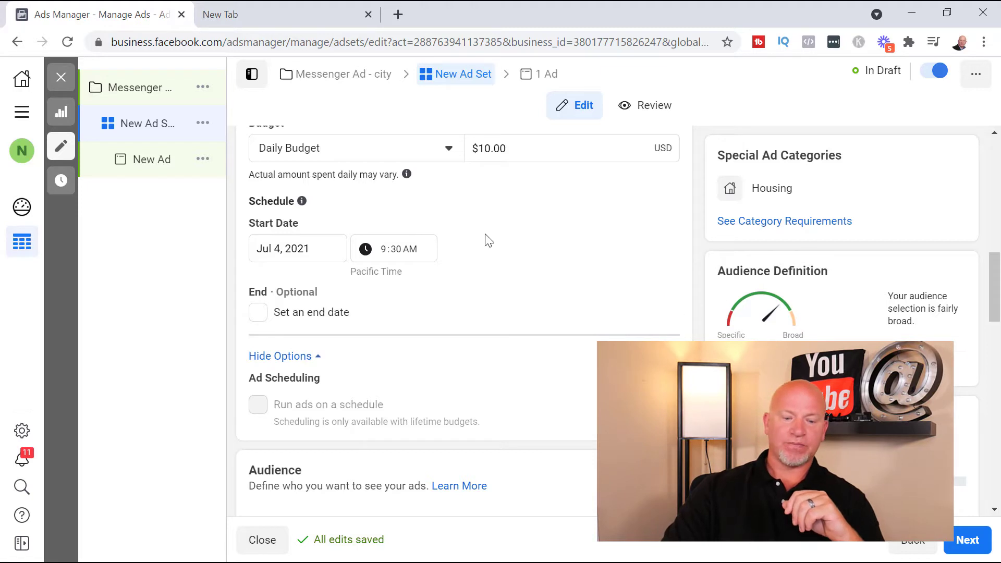
{"action": "scroll", "coordinate": [489, 240], "scroll_direction": "down", "scroll_amount": 6}
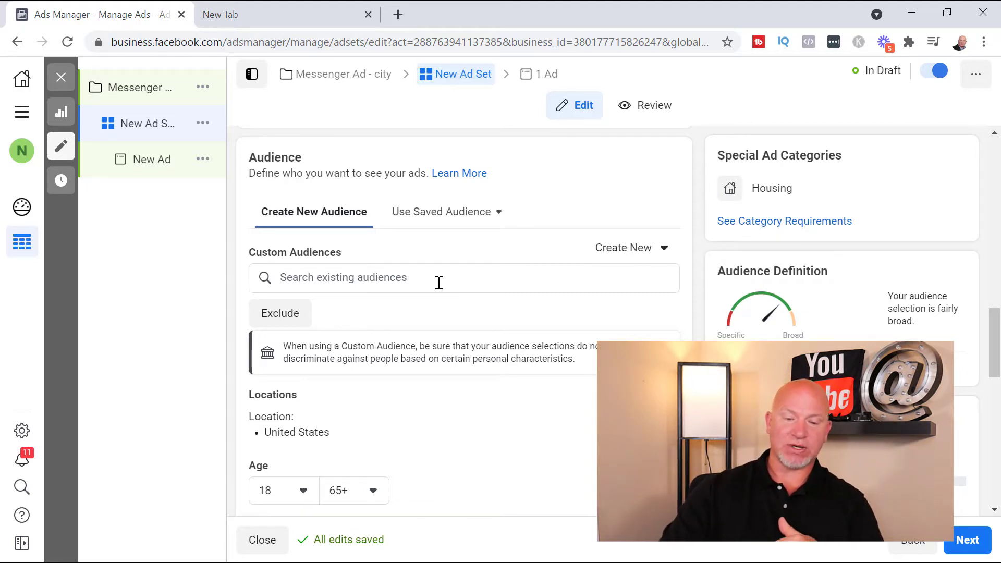
{"action": "scroll", "coordinate": [439, 283], "scroll_direction": "down", "scroll_amount": 3}
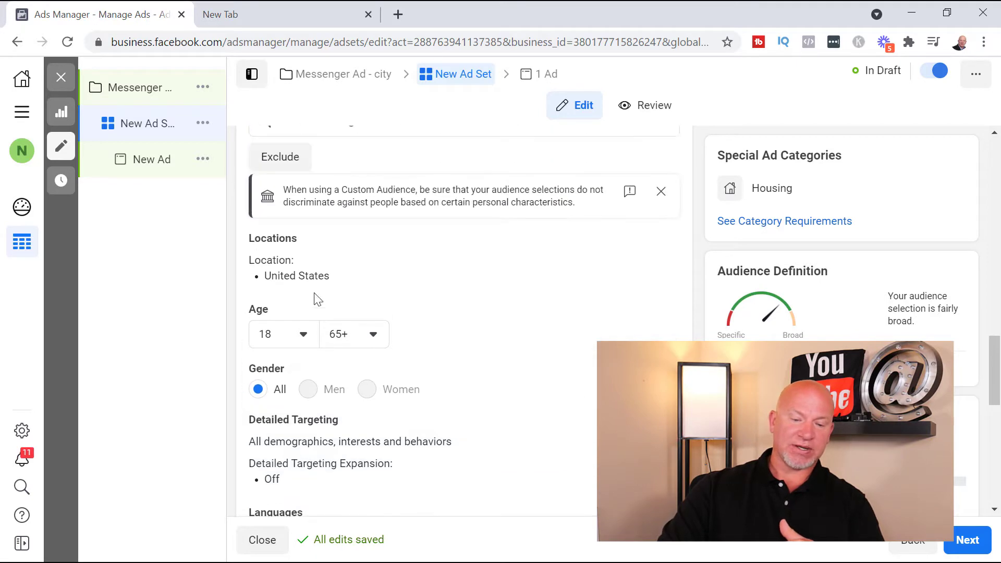
{"action": "scroll", "coordinate": [339, 250], "scroll_direction": "down", "scroll_amount": 2}
{"action": "scroll", "coordinate": [389, 240], "scroll_direction": "up", "scroll_amount": 2}
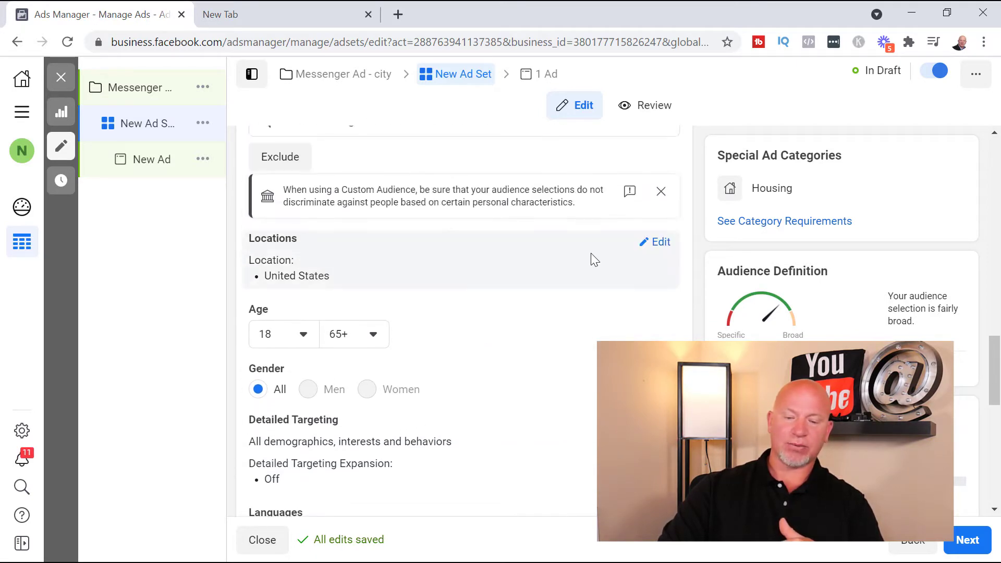
{"action": "left_click", "coordinate": [656, 242]}
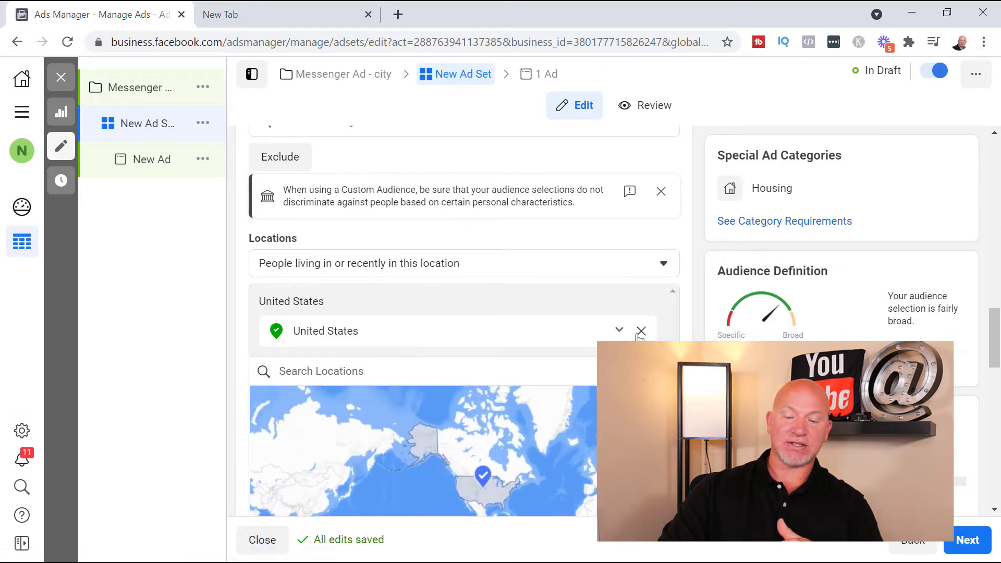
{"action": "left_click", "coordinate": [642, 332]}
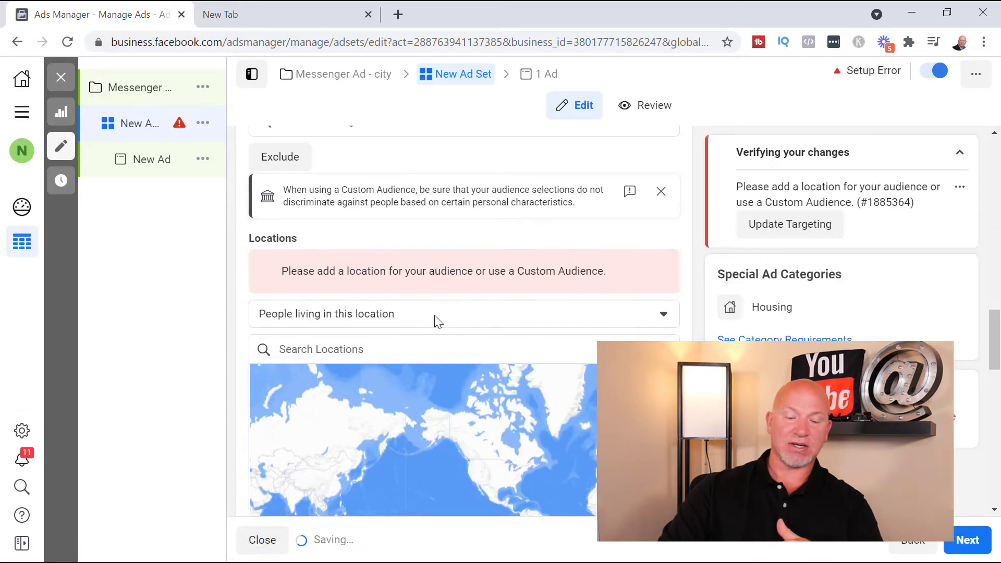
Add Miami, Florida, United States as the audience location
{"action": "left_click", "coordinate": [372, 347]}
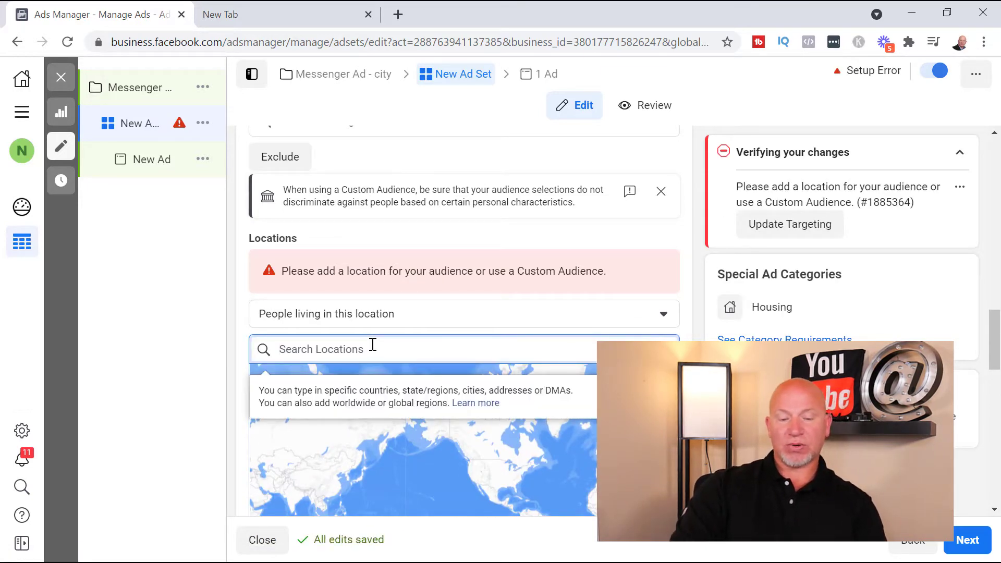
{"action": "type", "text": "o"}
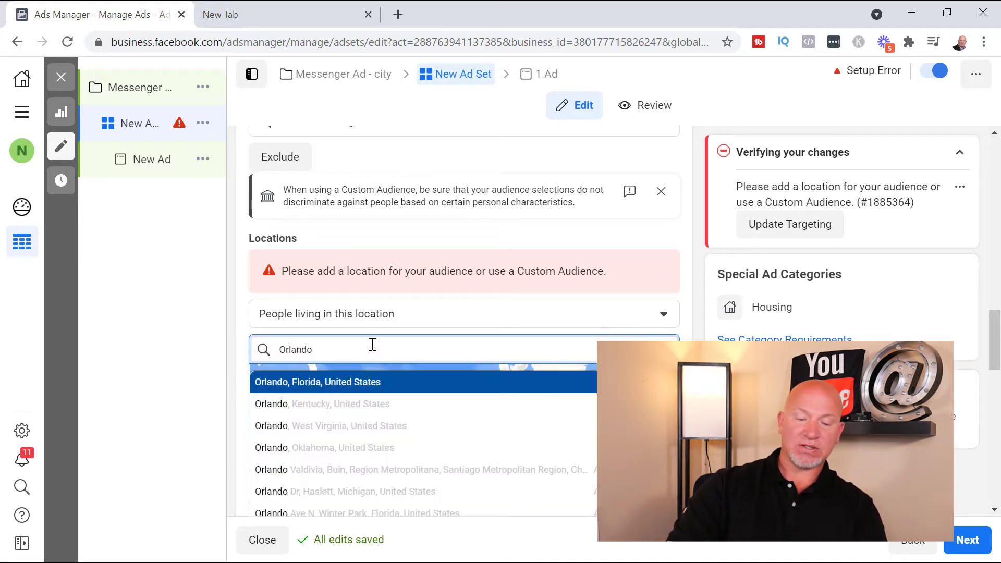
{"action": "key", "text": "BackSpace"}
{"action": "key", "text": "BackSpace"}
{"action": "type", "text": "M"}
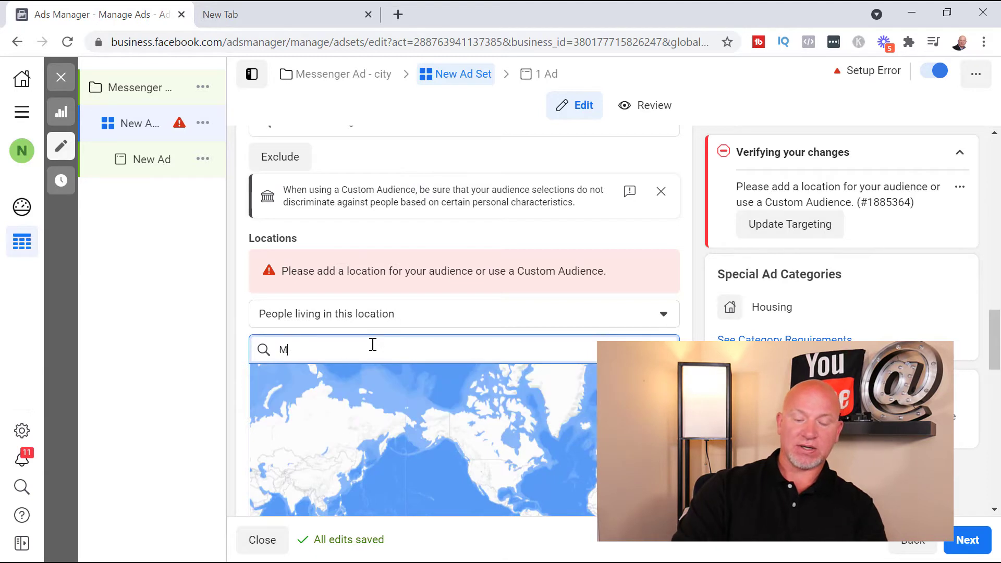
{"action": "type", "text": "iami"}
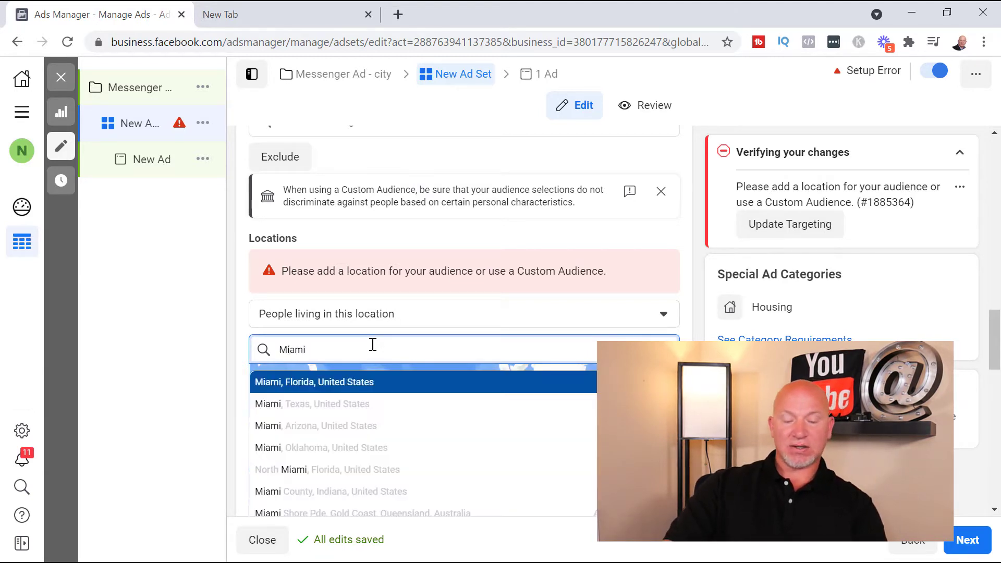
{"action": "left_click", "coordinate": [481, 388]}
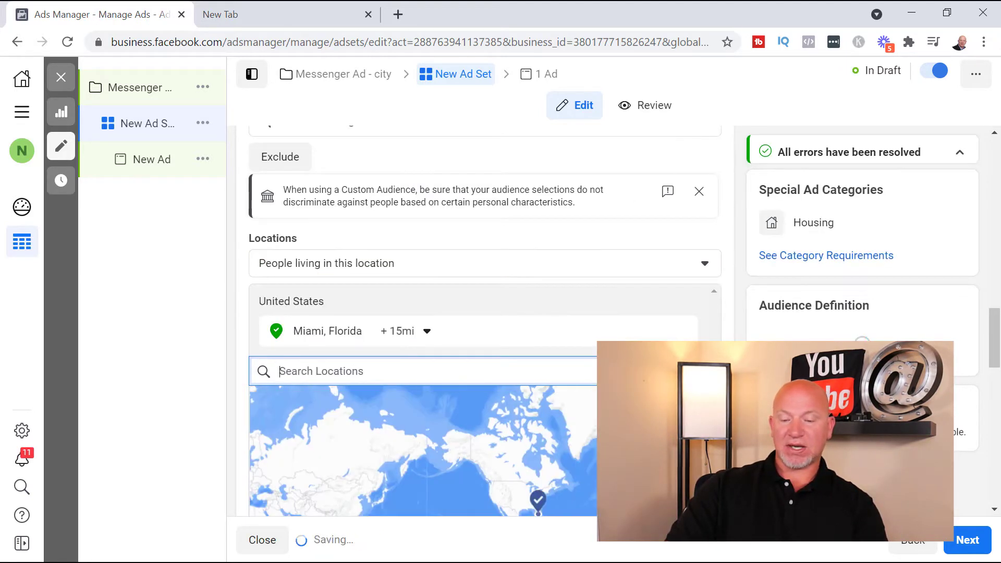
Check the maximum age choices for the audience, keeping 65+
{"action": "scroll", "coordinate": [443, 427], "scroll_direction": "down", "scroll_amount": 5}
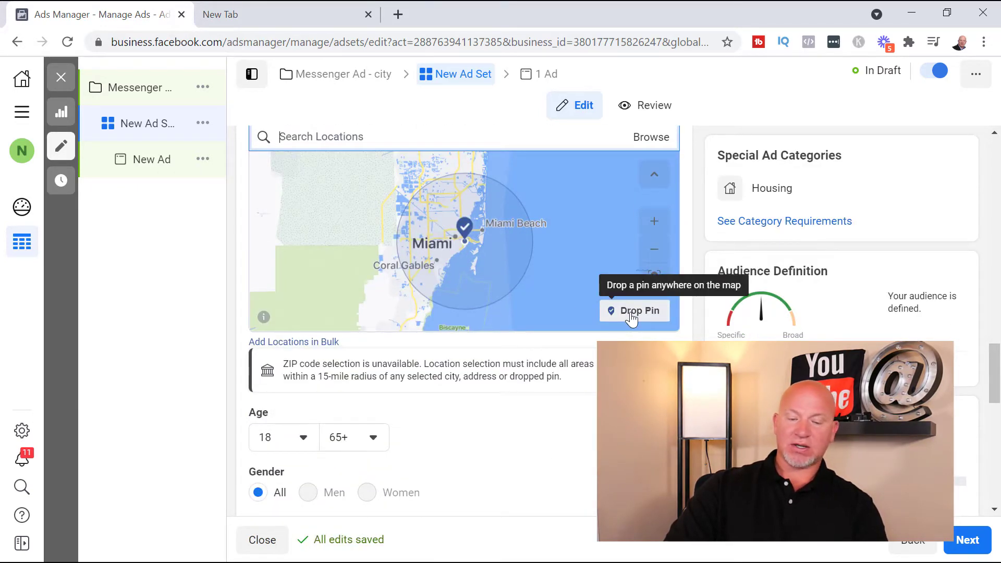
{"action": "scroll", "coordinate": [579, 399], "scroll_direction": "down", "scroll_amount": 3}
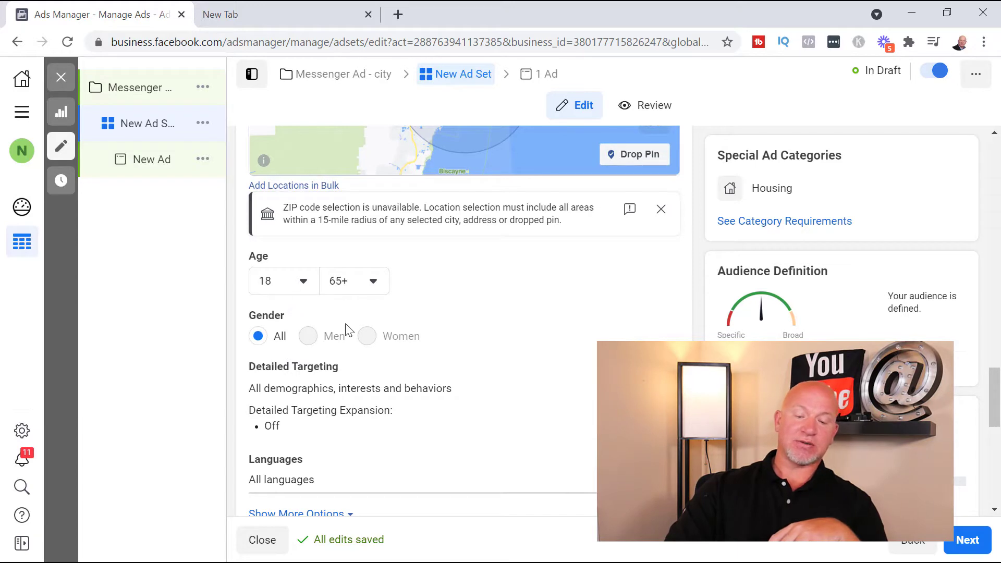
{"action": "left_click", "coordinate": [375, 281]}
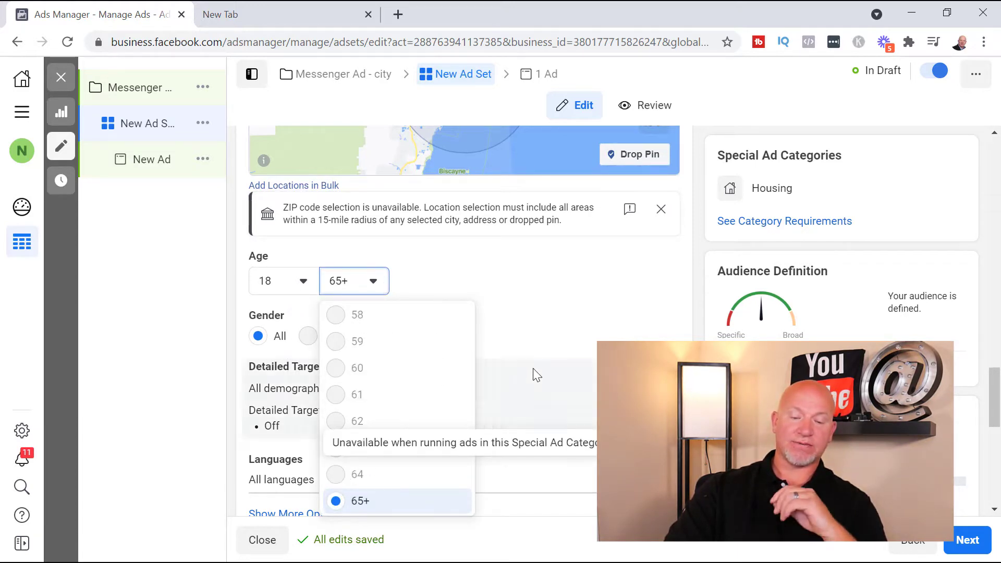
{"action": "left_click", "coordinate": [369, 501]}
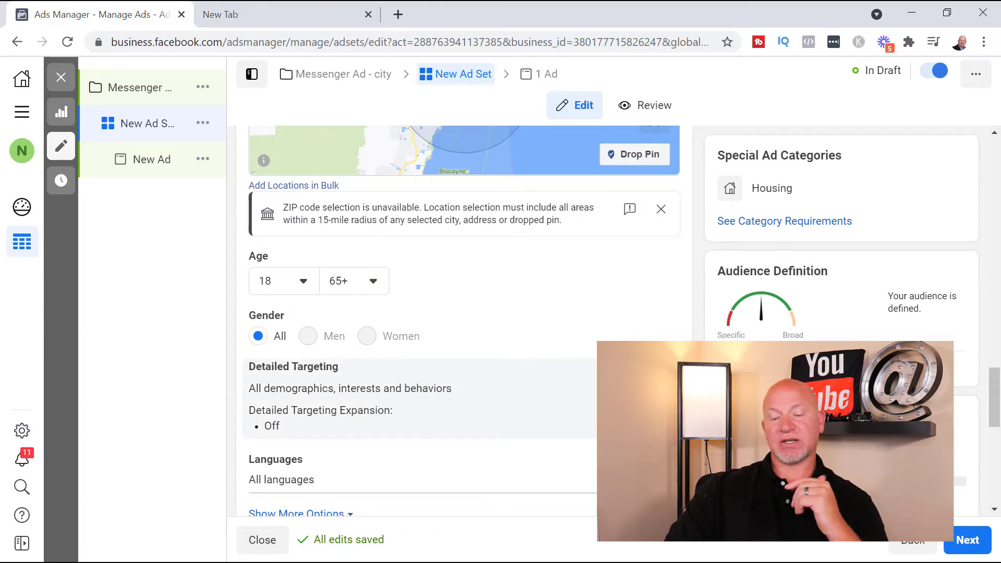
Edit the audience's detailed targeting and add Zillow as an interest
{"action": "left_click", "coordinate": [658, 373]}
{"action": "scroll", "coordinate": [441, 340], "scroll_direction": "down", "scroll_amount": 1}
{"action": "left_click", "coordinate": [402, 334]}
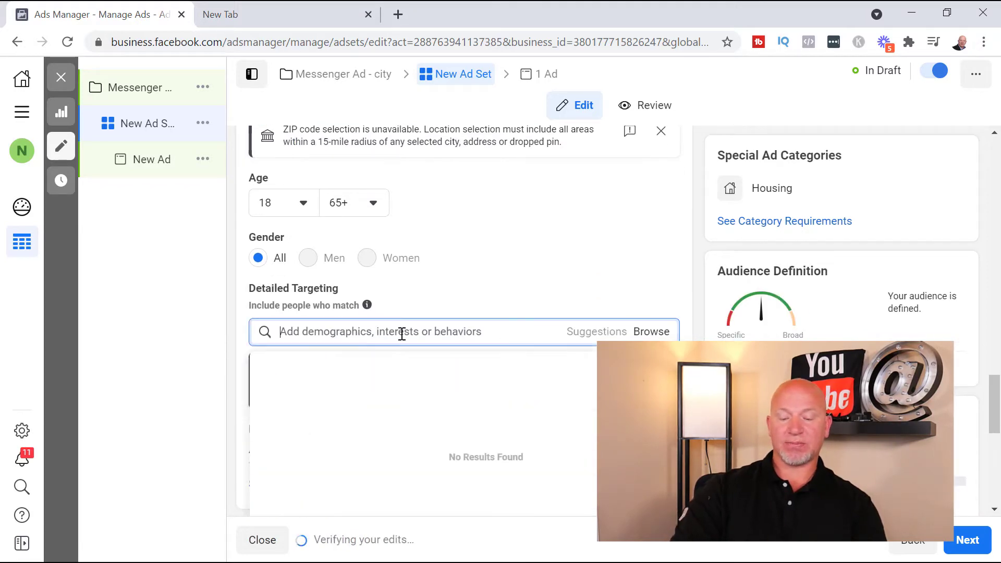
{"action": "type", "text": "zillow"}
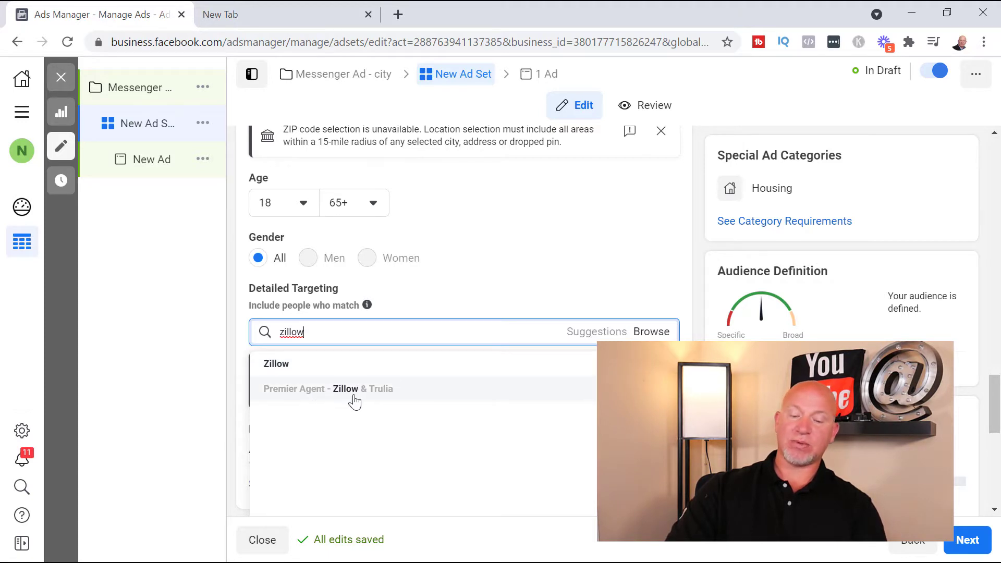
{"action": "left_click", "coordinate": [286, 364]}
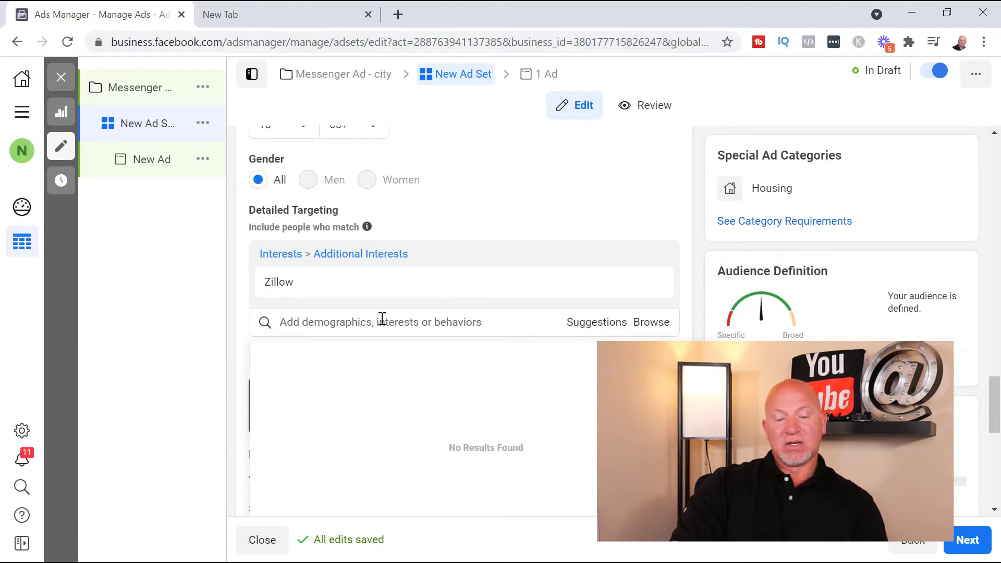
Add Trulia as another detailed targeting interest
{"action": "type", "text": "Trulia"}
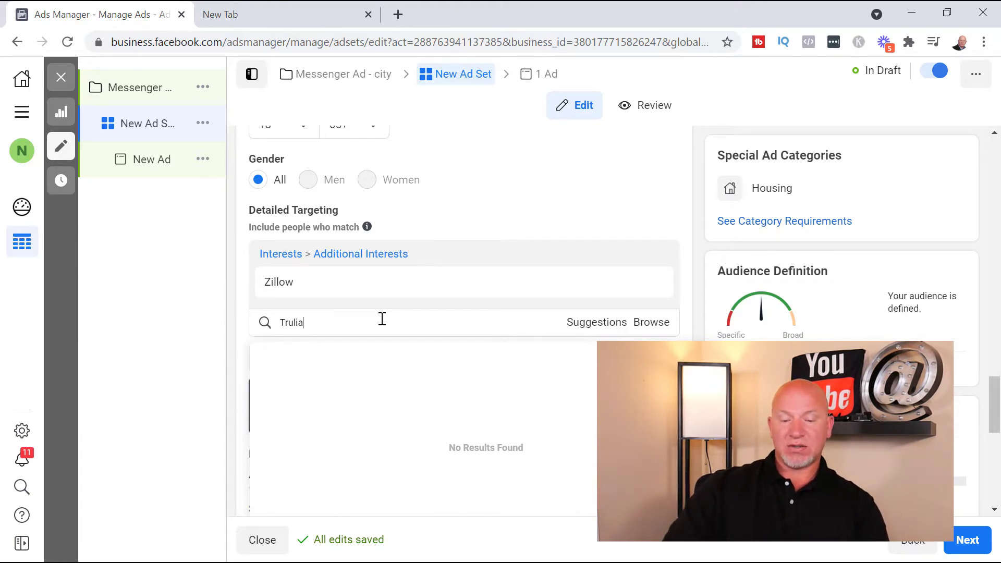
{"action": "left_click", "coordinate": [328, 356]}
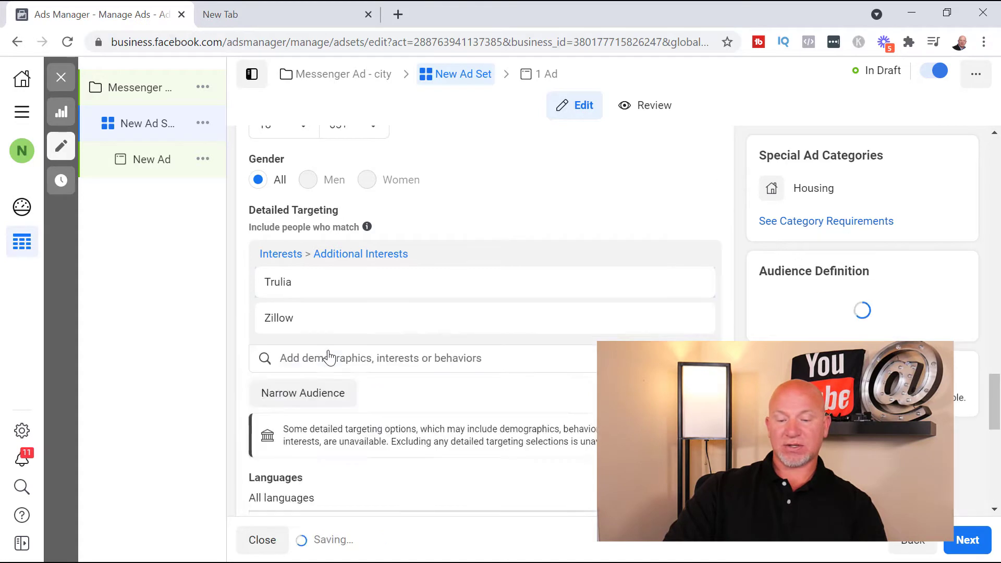
{"action": "scroll", "coordinate": [642, 276], "scroll_direction": "down", "scroll_amount": 1}
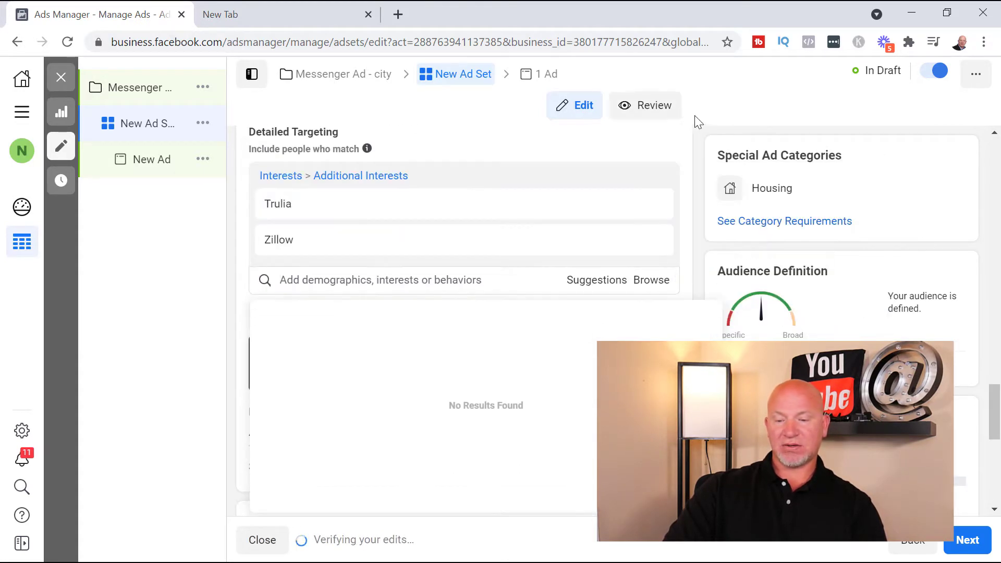
{"action": "left_click", "coordinate": [692, 136]}
{"action": "mouse_move", "coordinate": [853, 368]}
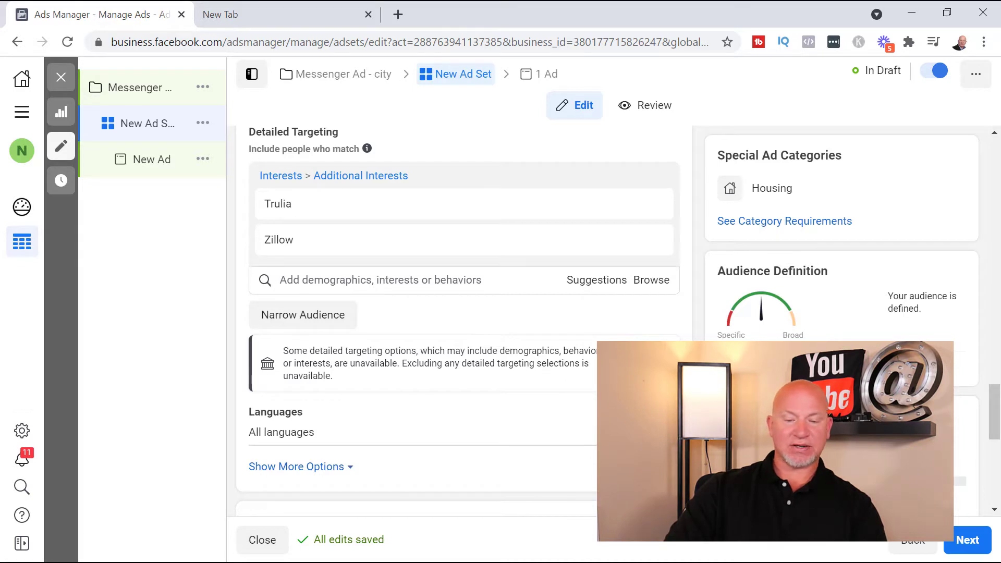
Show the additional audience options and set the audience language to English (US)
{"action": "scroll", "coordinate": [349, 422], "scroll_direction": "down", "scroll_amount": 2}
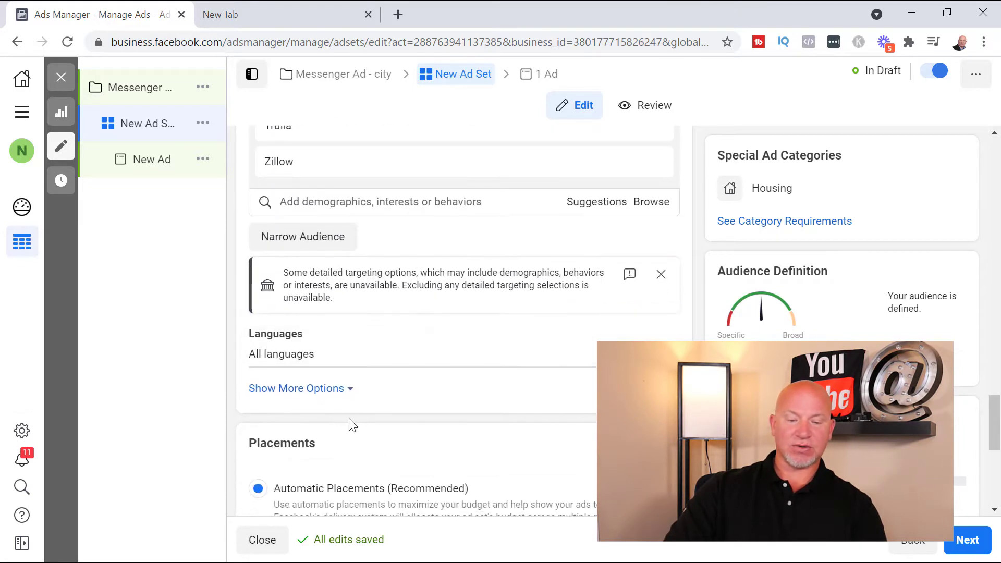
{"action": "left_click", "coordinate": [300, 388]}
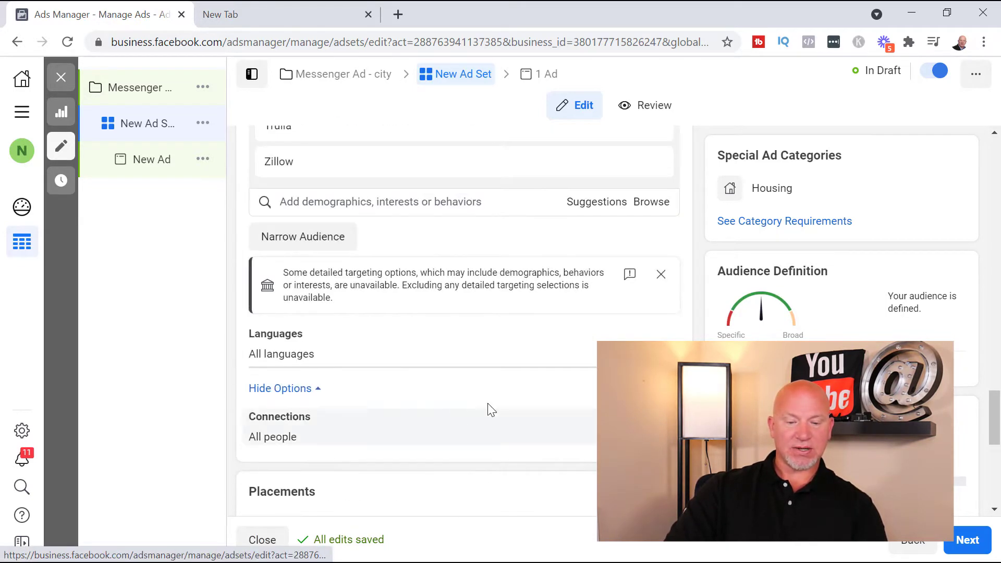
{"action": "scroll", "coordinate": [536, 395], "scroll_direction": "down", "scroll_amount": 2}
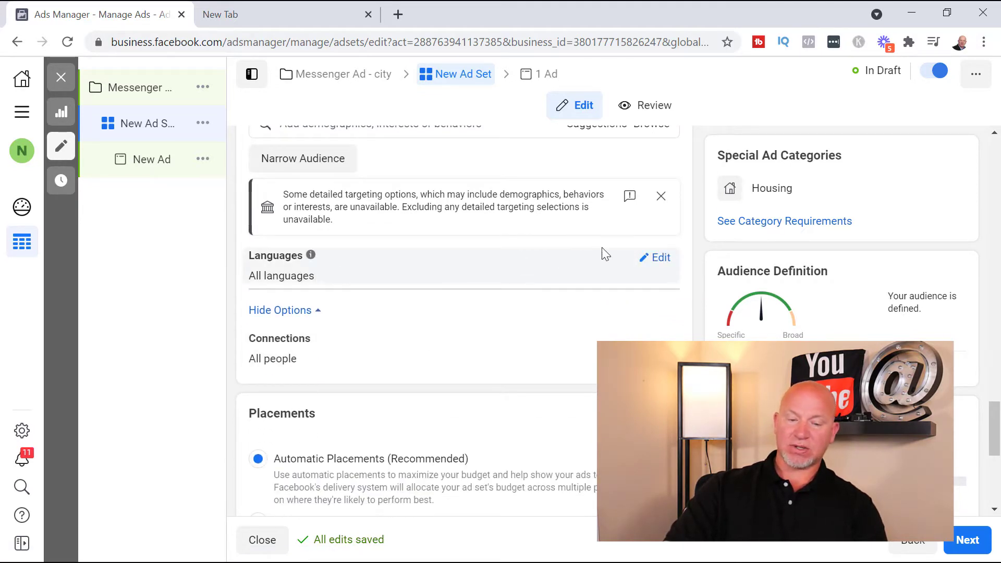
{"action": "left_click", "coordinate": [657, 258]}
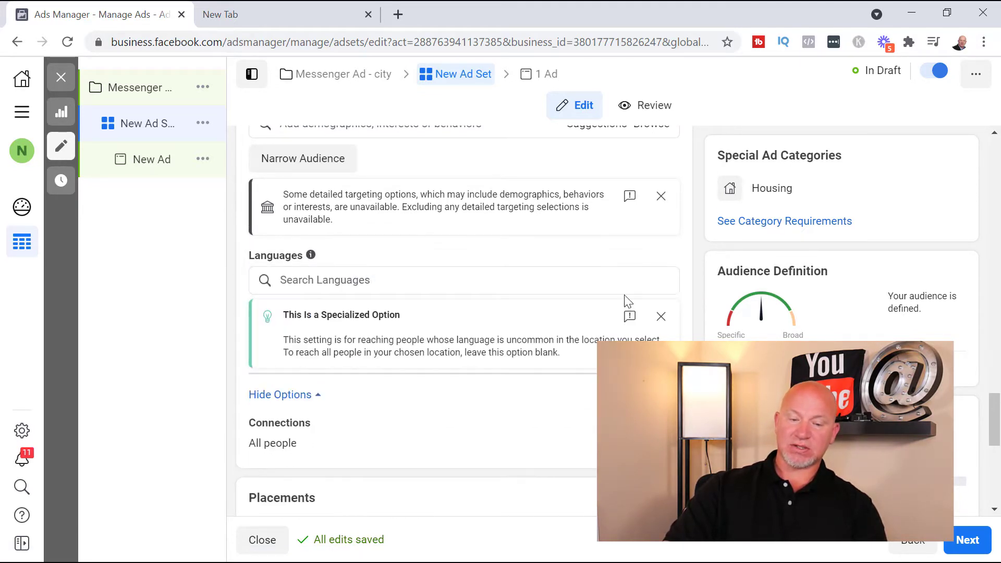
{"action": "left_click", "coordinate": [423, 291]}
{"action": "type", "text": "english"}
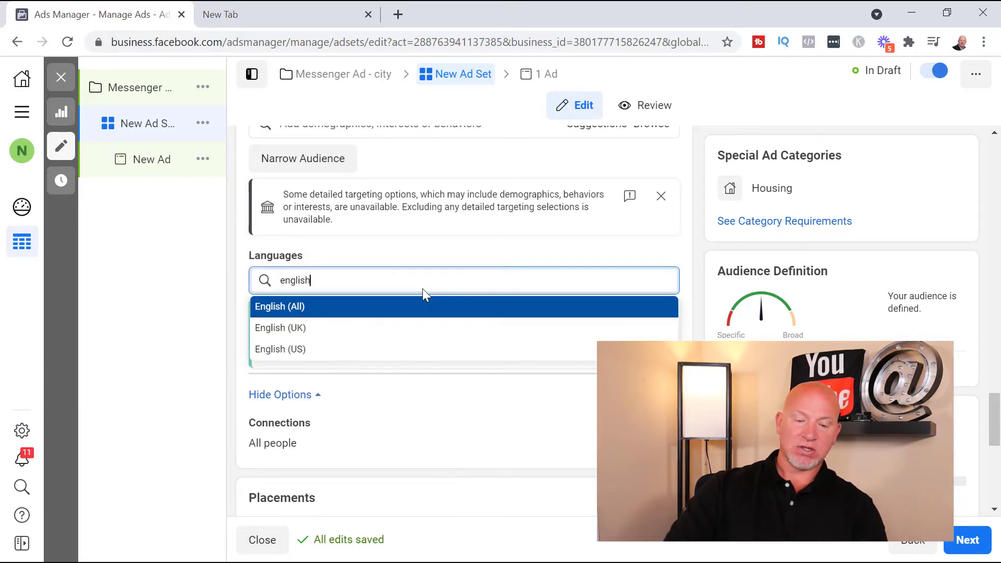
{"action": "left_click", "coordinate": [319, 358]}
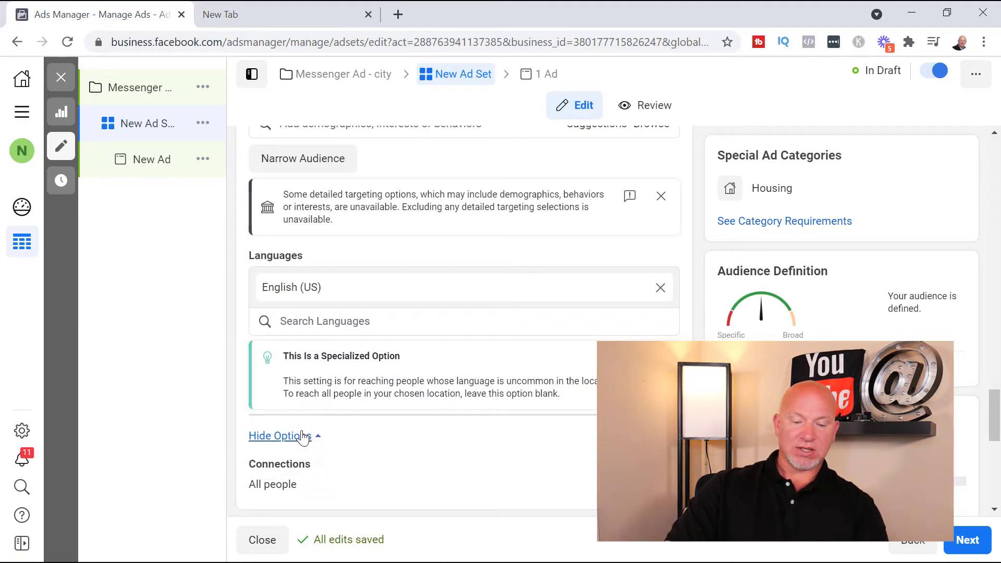
{"action": "scroll", "coordinate": [352, 473], "scroll_direction": "up", "scroll_amount": 1}
{"action": "scroll", "coordinate": [371, 270], "scroll_direction": "up", "scroll_amount": 3}
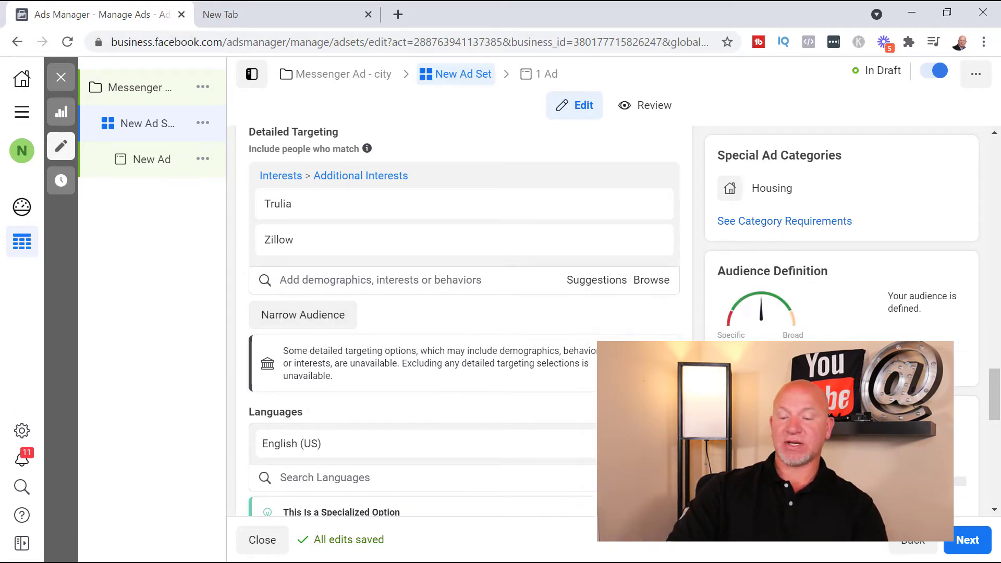
Try narrowing the audience to people who must also match the Mortgage loans interest, and remove that extra condition
{"action": "left_click", "coordinate": [300, 317]}
{"action": "left_click", "coordinate": [371, 336]}
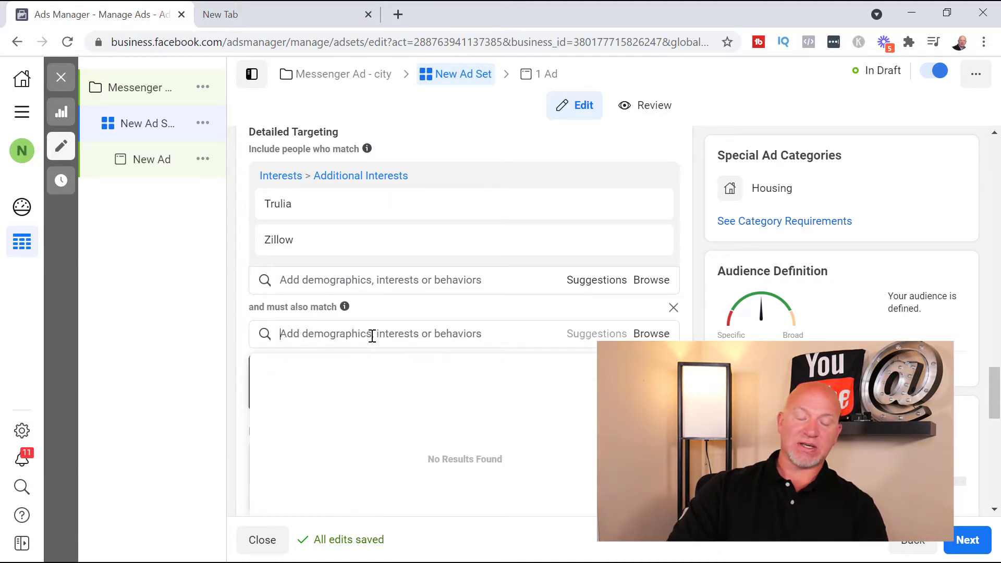
{"action": "type", "text": "mort"}
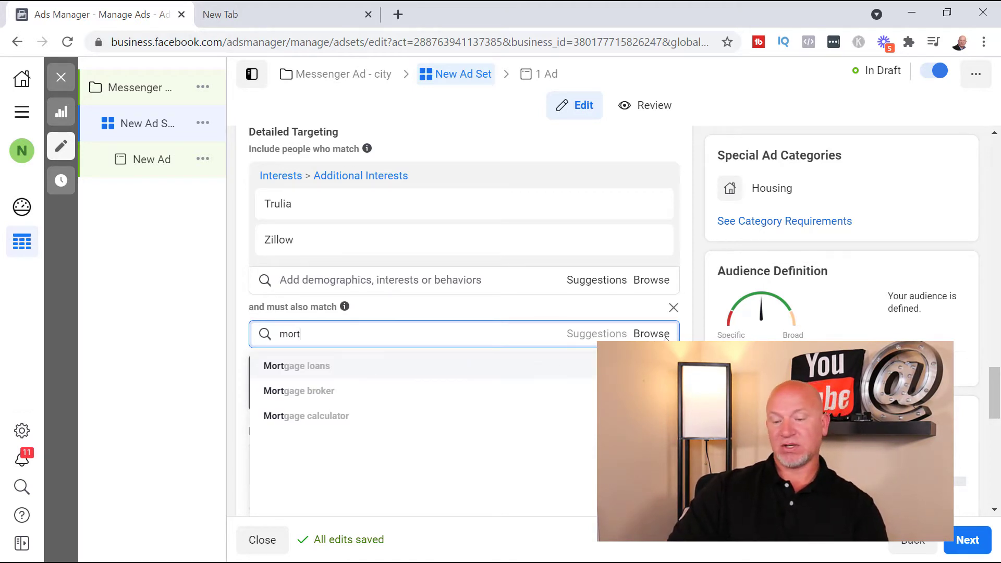
{"action": "left_click", "coordinate": [350, 368]}
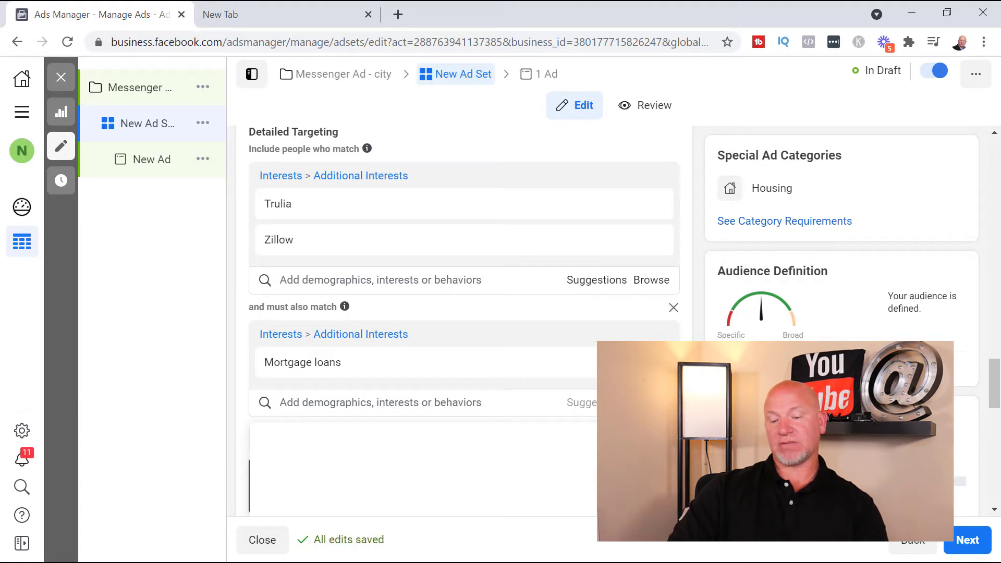
{"action": "left_click", "coordinate": [674, 310]}
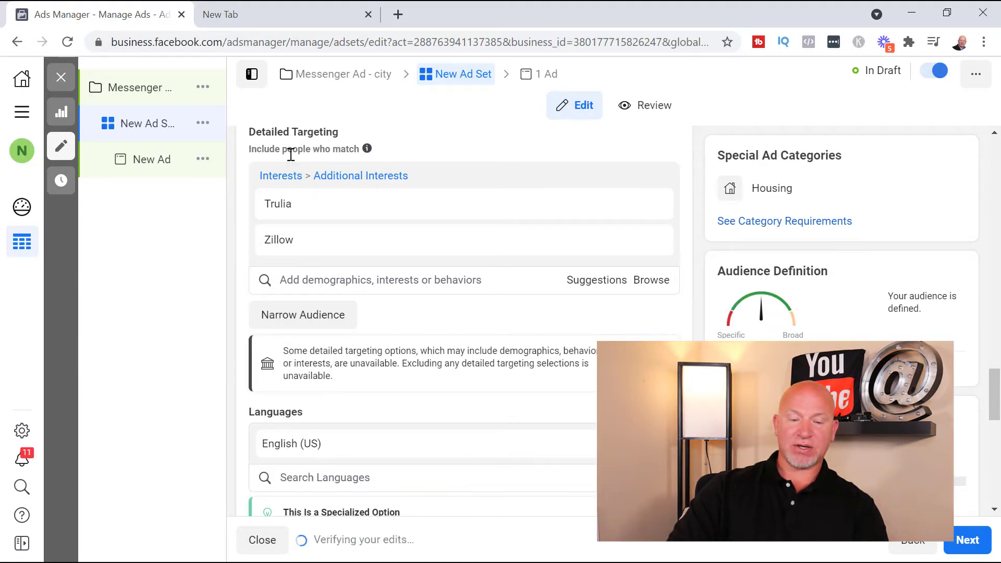
Add Mortgage loans to the included detailed targeting interests alongside Trulia and Zillow
{"action": "left_click", "coordinate": [371, 280]}
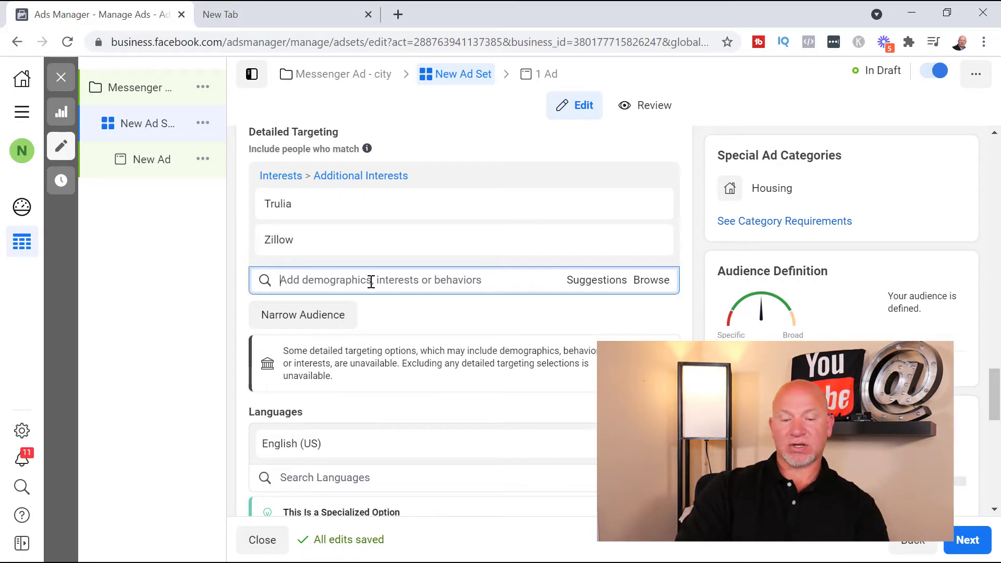
{"action": "type", "text": "mortgage"}
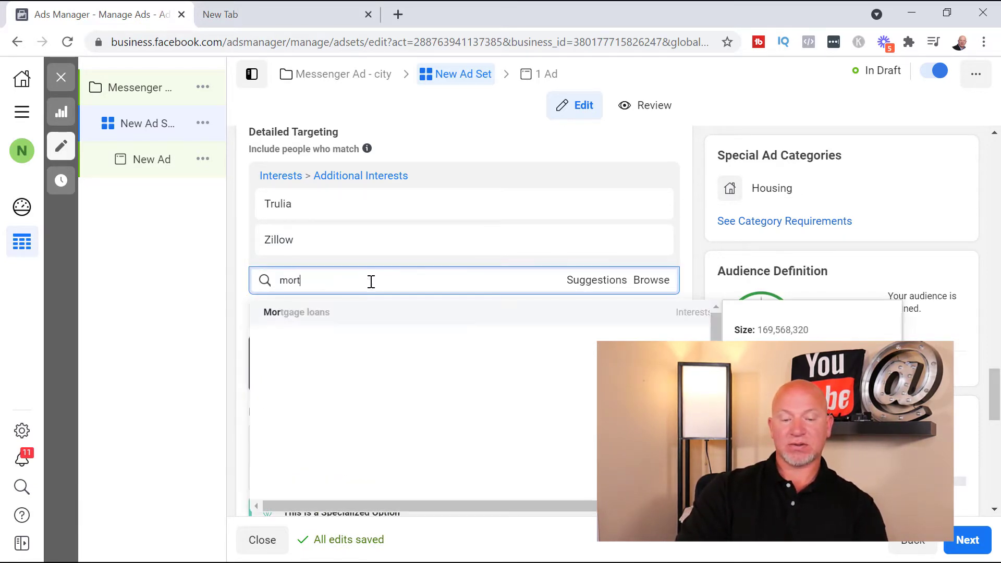
{"action": "left_click", "coordinate": [343, 315]}
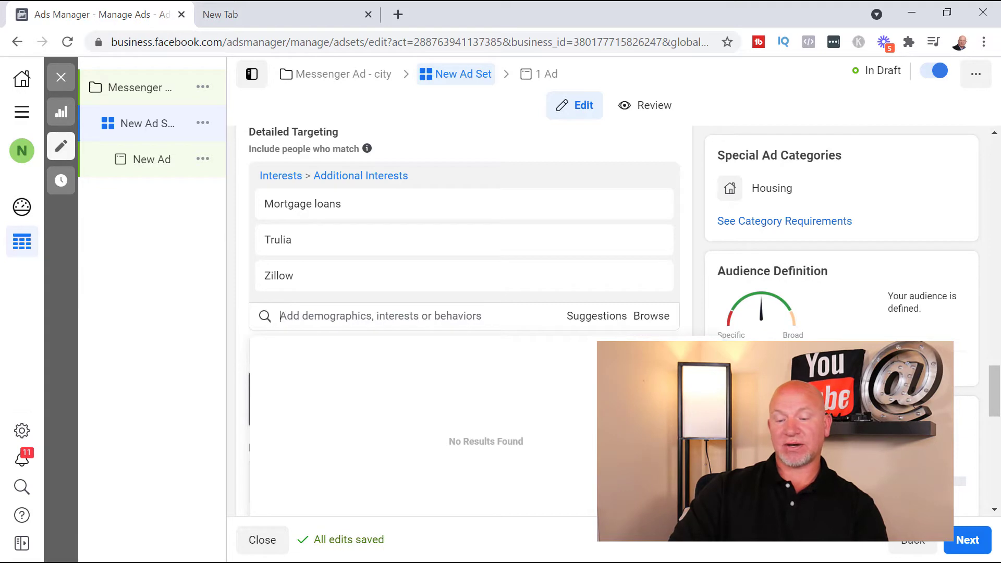
{"action": "left_click", "coordinate": [692, 258]}
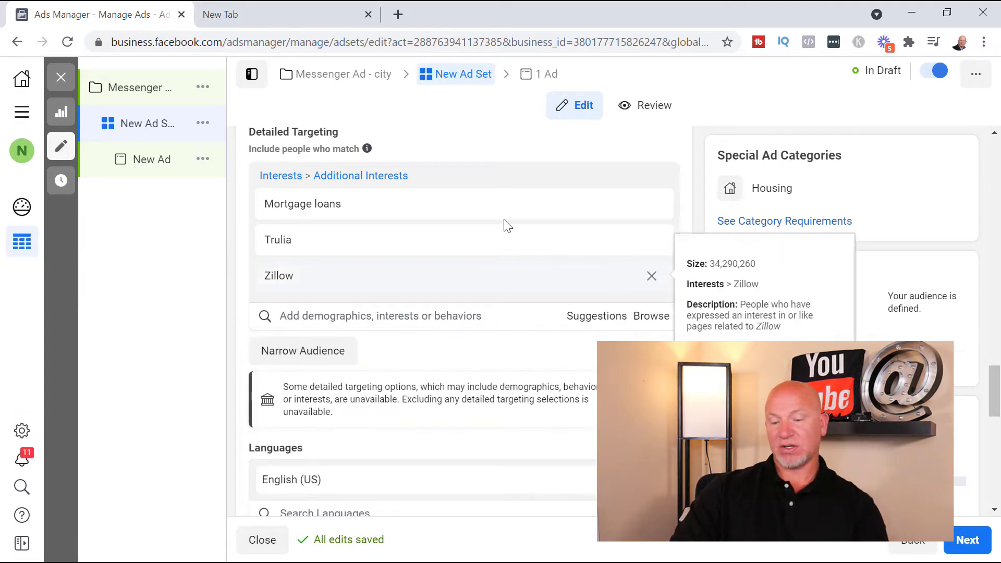
Review the included detailed targeting interests and the descriptions of Trulia, Mortgage loans and Zillow
{"action": "scroll", "coordinate": [292, 251], "scroll_direction": "down", "scroll_amount": 1}
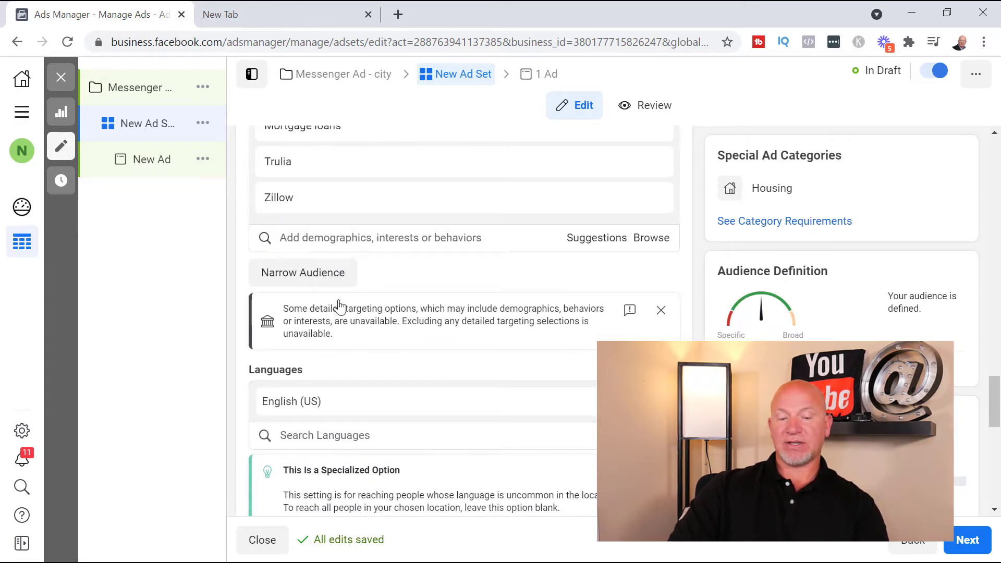
{"action": "scroll", "coordinate": [322, 277], "scroll_direction": "up", "scroll_amount": 2}
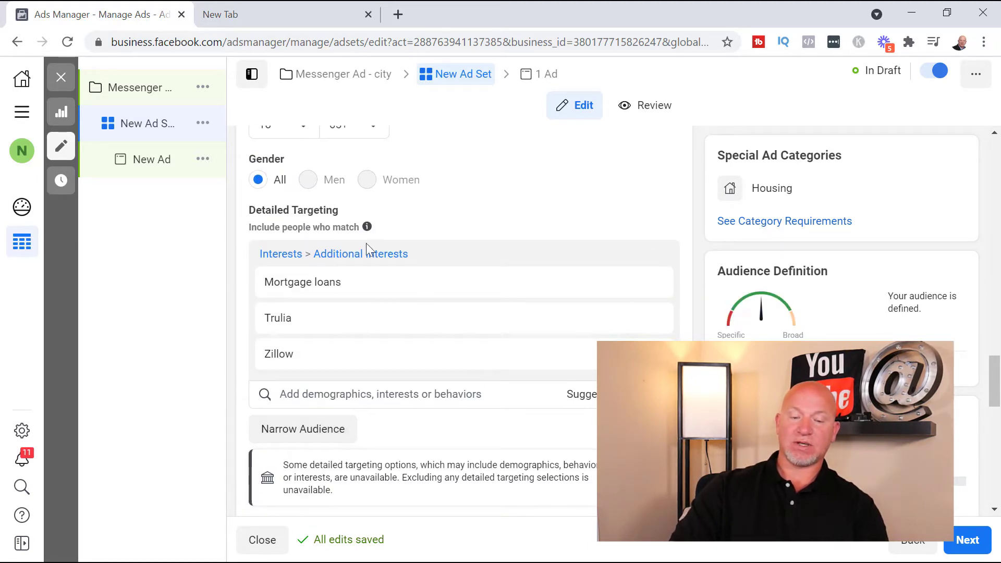
{"action": "mouse_move", "coordinate": [337, 235]}
{"action": "scroll", "coordinate": [262, 375], "scroll_direction": "down", "scroll_amount": 6}
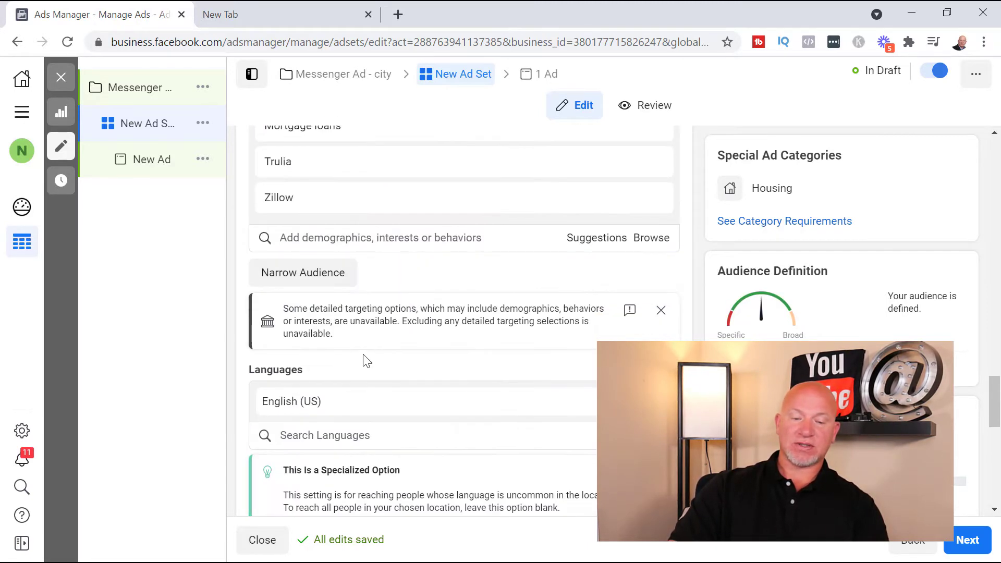
{"action": "scroll", "coordinate": [401, 365], "scroll_direction": "up", "scroll_amount": 3}
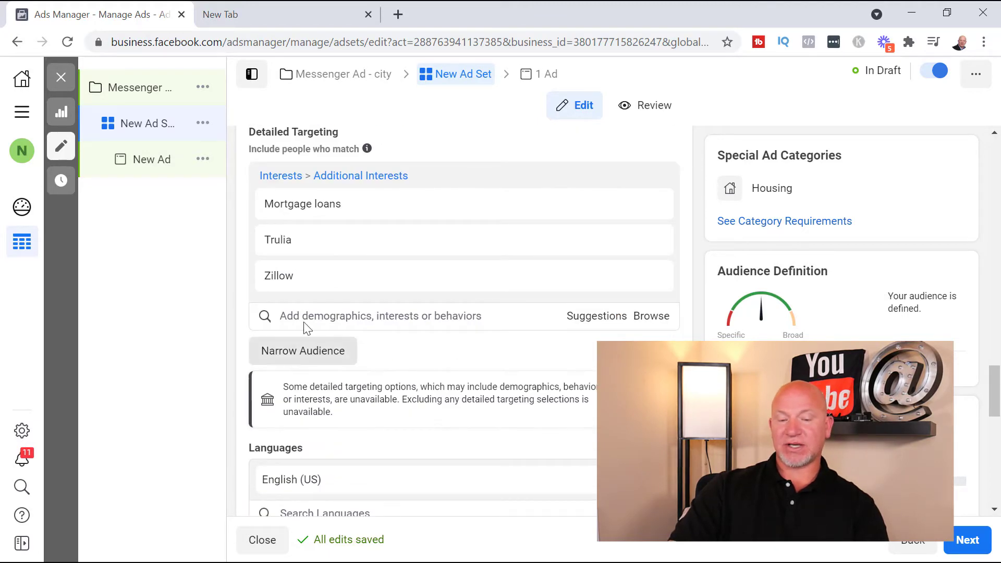
{"action": "mouse_move", "coordinate": [296, 244]}
{"action": "mouse_move", "coordinate": [283, 285]}
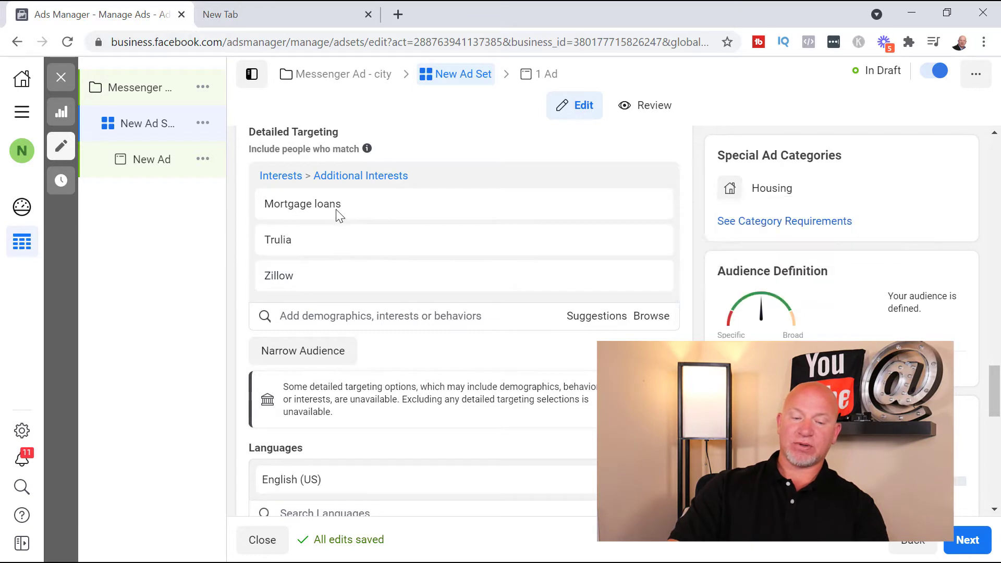
{"action": "mouse_move", "coordinate": [323, 278]}
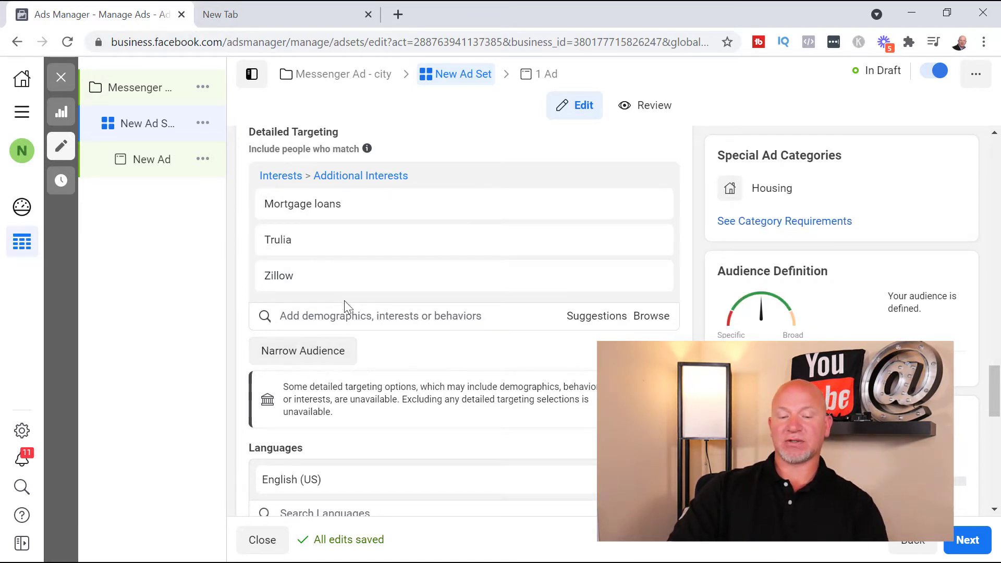
{"action": "mouse_move", "coordinate": [330, 238]}
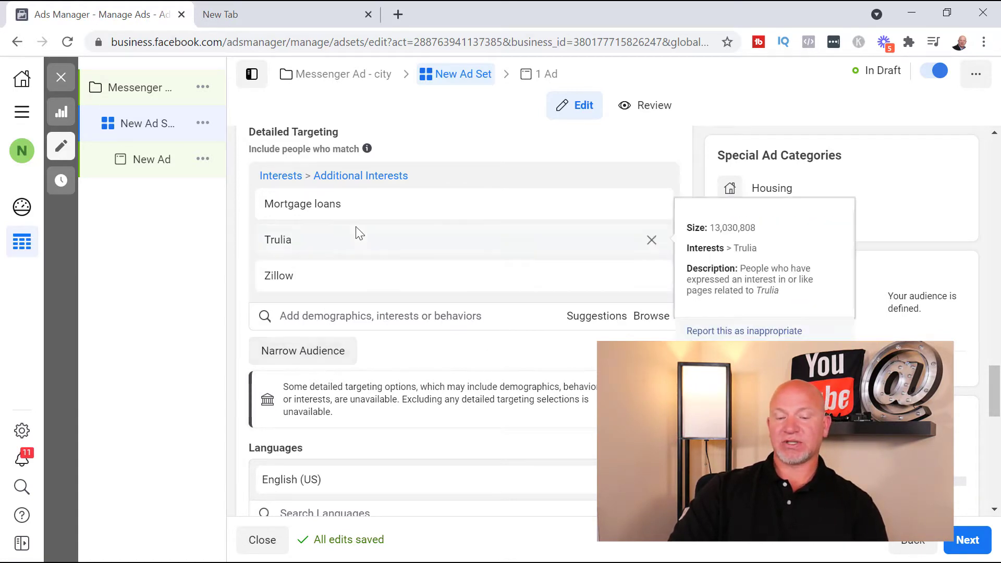
{"action": "mouse_move", "coordinate": [344, 210]}
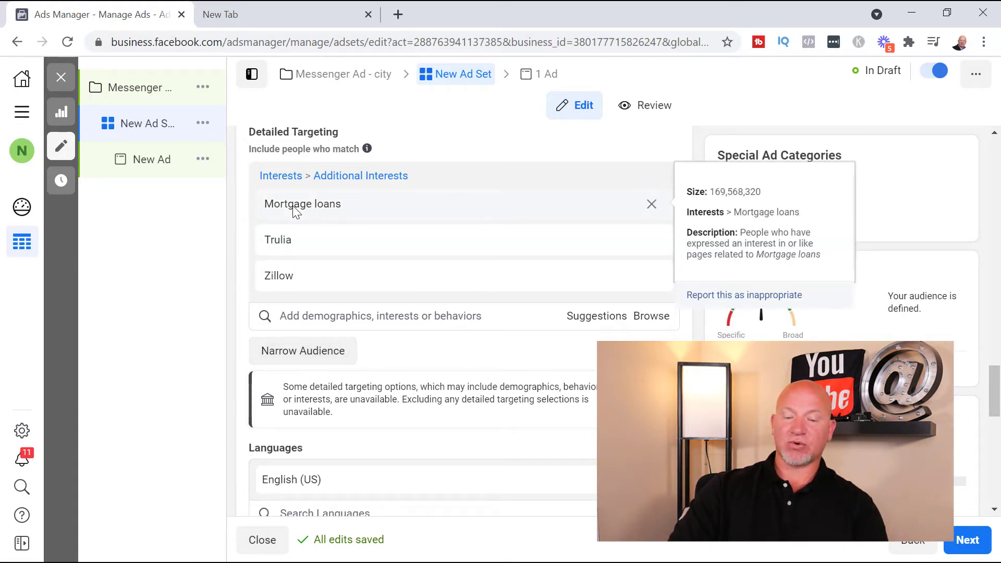
{"action": "mouse_move", "coordinate": [281, 286]}
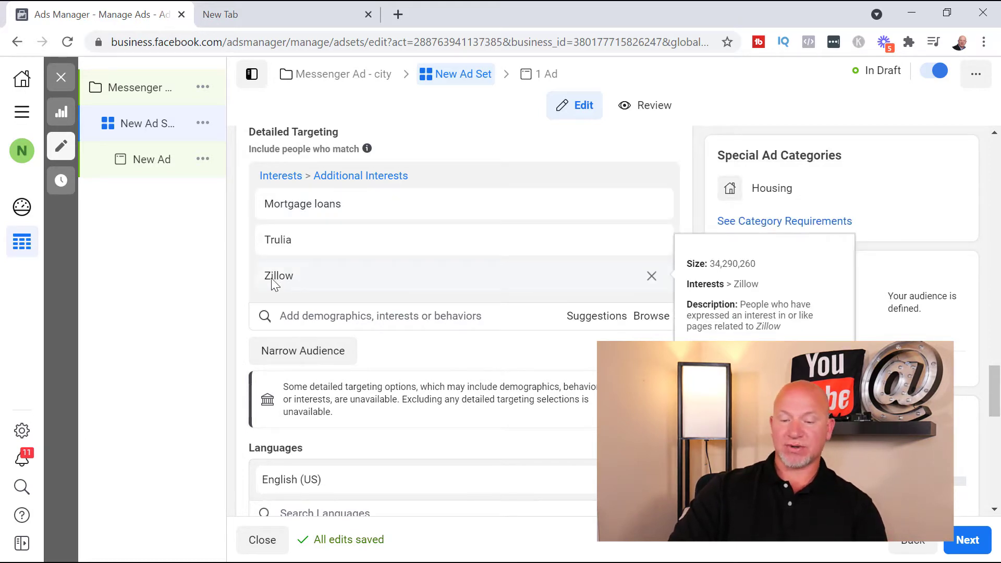
Switch the ad set's placements from automatic to Manual Placements
{"action": "scroll", "coordinate": [464, 323], "scroll_direction": "down", "scroll_amount": 5}
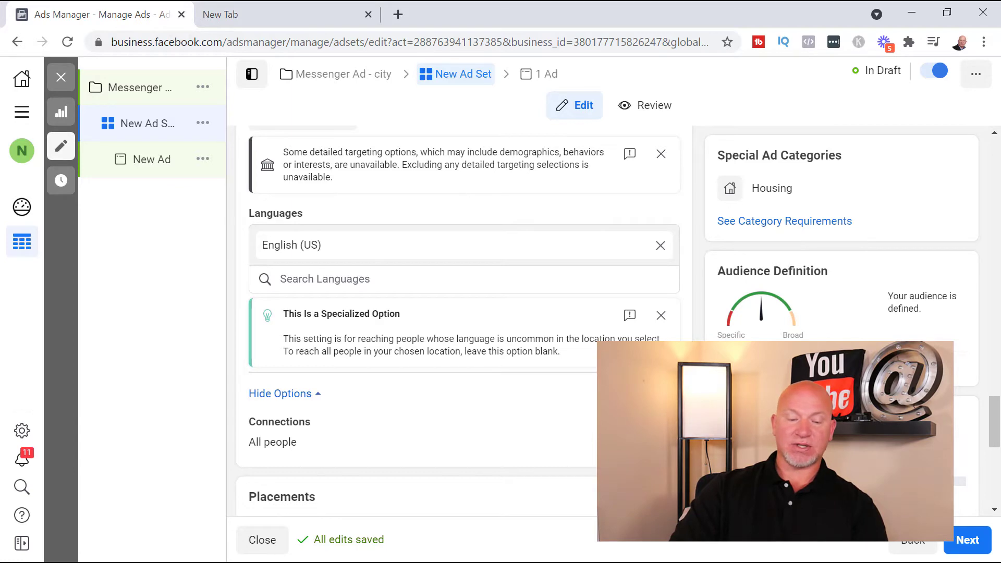
{"action": "scroll", "coordinate": [417, 313], "scroll_direction": "down", "scroll_amount": 3}
{"action": "scroll", "coordinate": [365, 282], "scroll_direction": "down", "scroll_amount": 2}
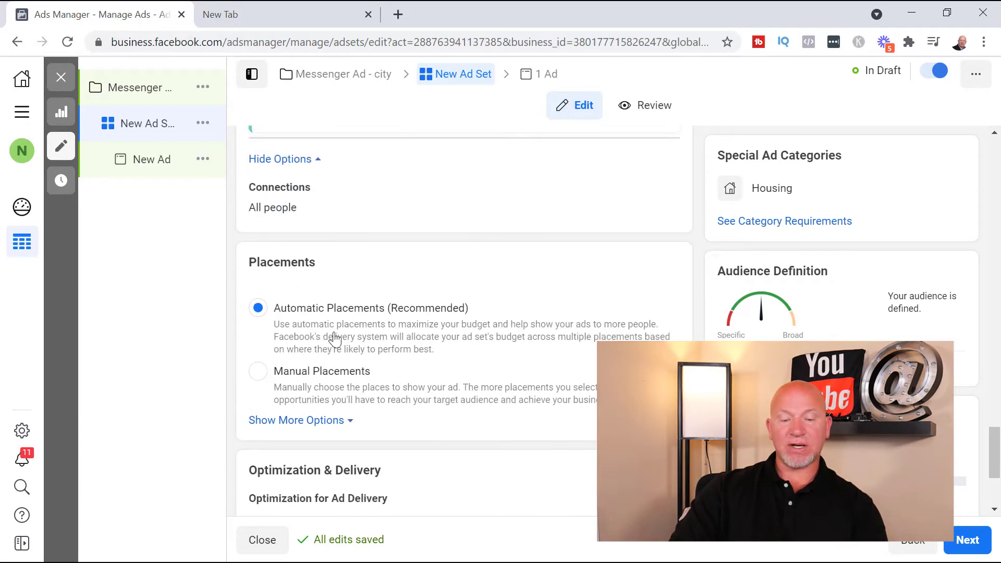
{"action": "scroll", "coordinate": [271, 286], "scroll_direction": "down", "scroll_amount": 2}
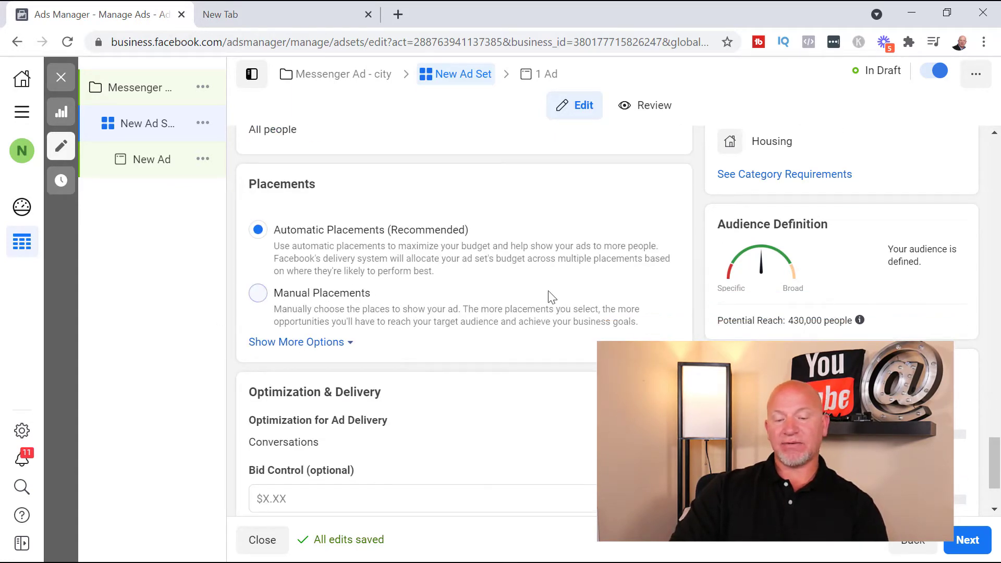
{"action": "left_click", "coordinate": [258, 293]}
Exclude Instagram and Audience Network from the ad set's placement platforms, keeping Facebook and Messenger
{"action": "scroll", "coordinate": [521, 355], "scroll_direction": "down", "scroll_amount": 3}
{"action": "scroll", "coordinate": [574, 360], "scroll_direction": "down", "scroll_amount": 1}
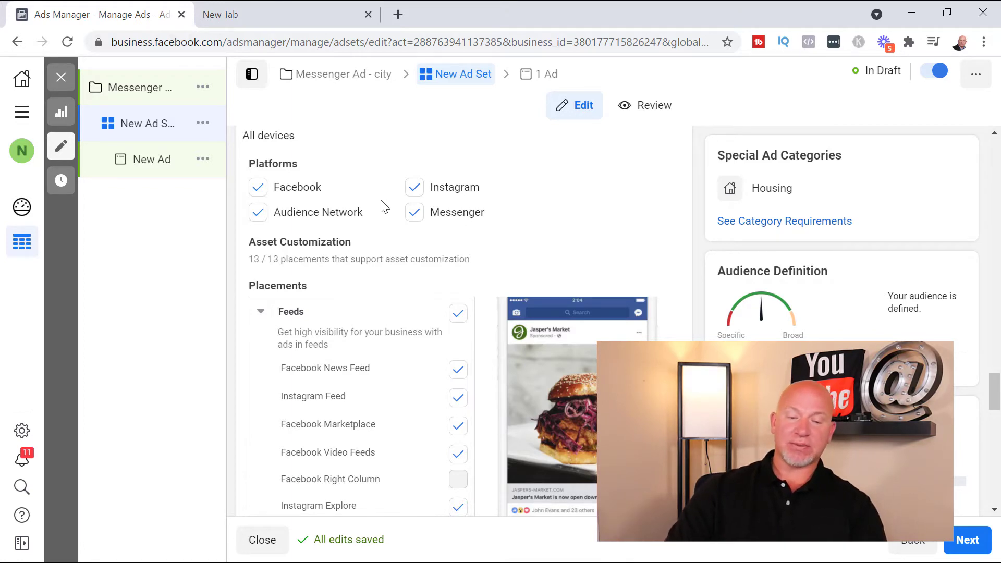
{"action": "scroll", "coordinate": [391, 219], "scroll_direction": "up", "scroll_amount": 2}
{"action": "scroll", "coordinate": [479, 230], "scroll_direction": "down", "scroll_amount": 1}
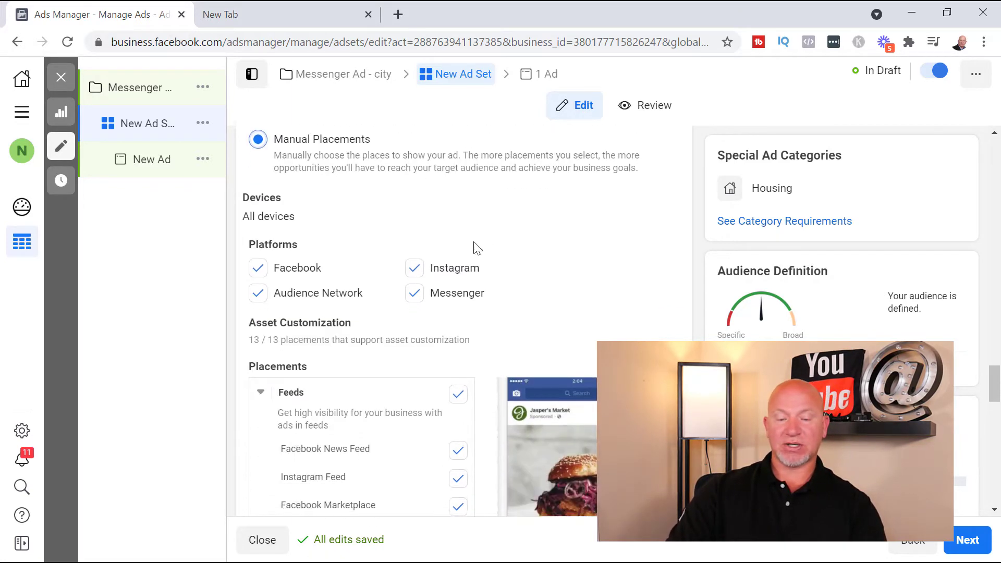
{"action": "left_click", "coordinate": [418, 268]}
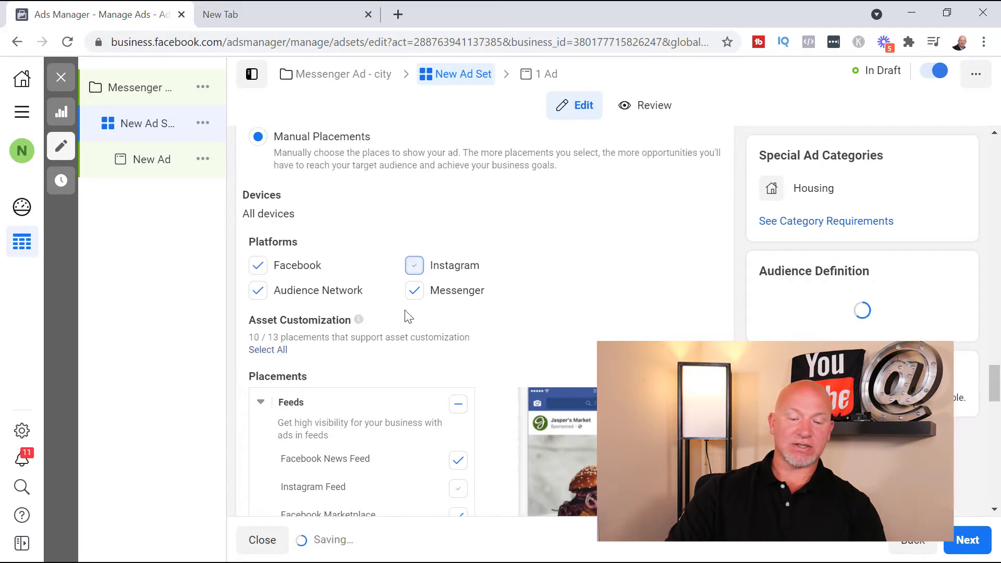
{"action": "left_click", "coordinate": [257, 292]}
Exclude Facebook Marketplace from the feed placements
{"action": "scroll", "coordinate": [490, 281], "scroll_direction": "down", "scroll_amount": 2}
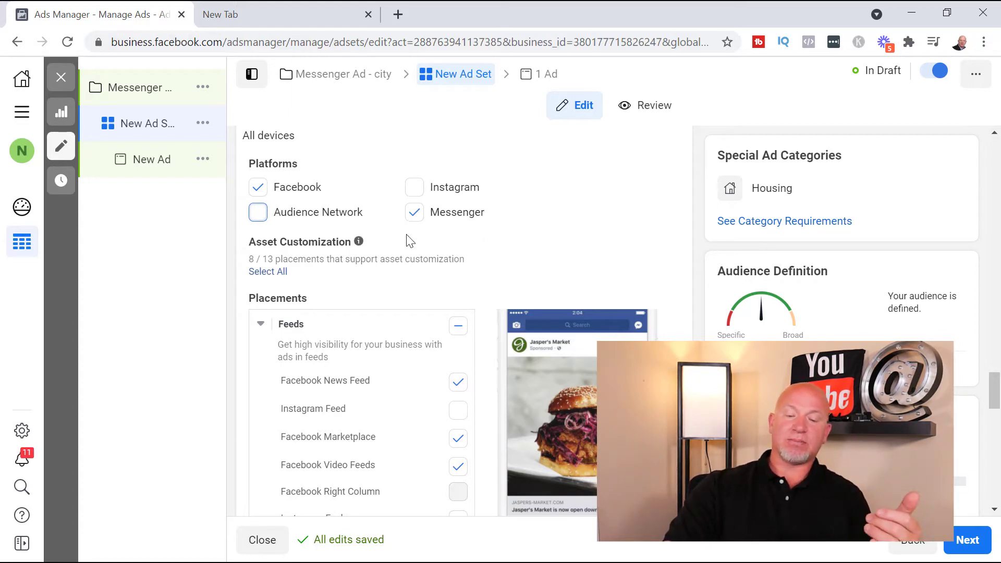
{"action": "scroll", "coordinate": [405, 237], "scroll_direction": "down", "scroll_amount": 2}
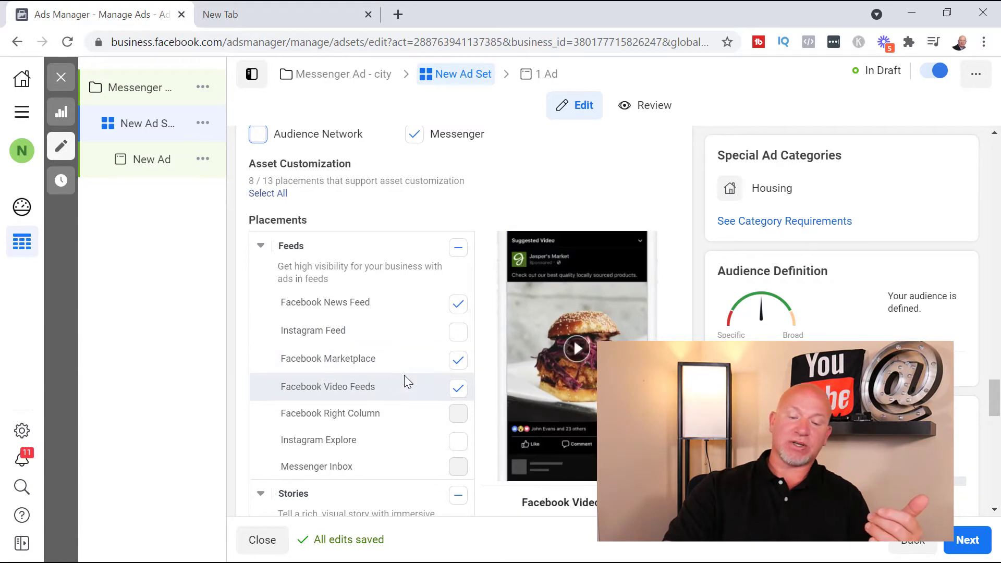
{"action": "left_click", "coordinate": [458, 361]}
Keep the Stories, In-Stream and Search placements as they are and exclude the In-Article placement group
{"action": "scroll", "coordinate": [436, 302], "scroll_direction": "down", "scroll_amount": 3}
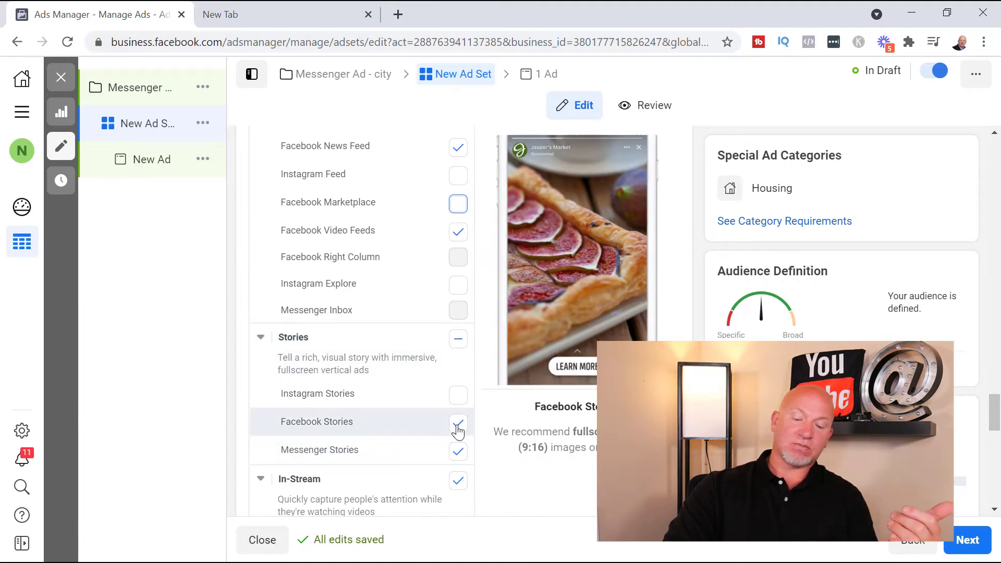
{"action": "scroll", "coordinate": [458, 431], "scroll_direction": "down", "scroll_amount": 2}
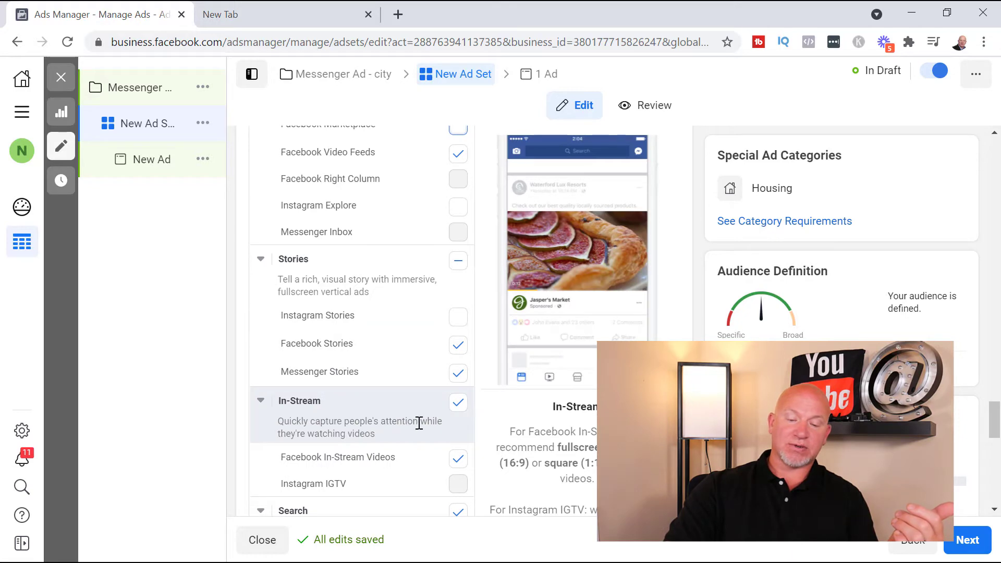
{"action": "scroll", "coordinate": [420, 423], "scroll_direction": "down", "scroll_amount": 2}
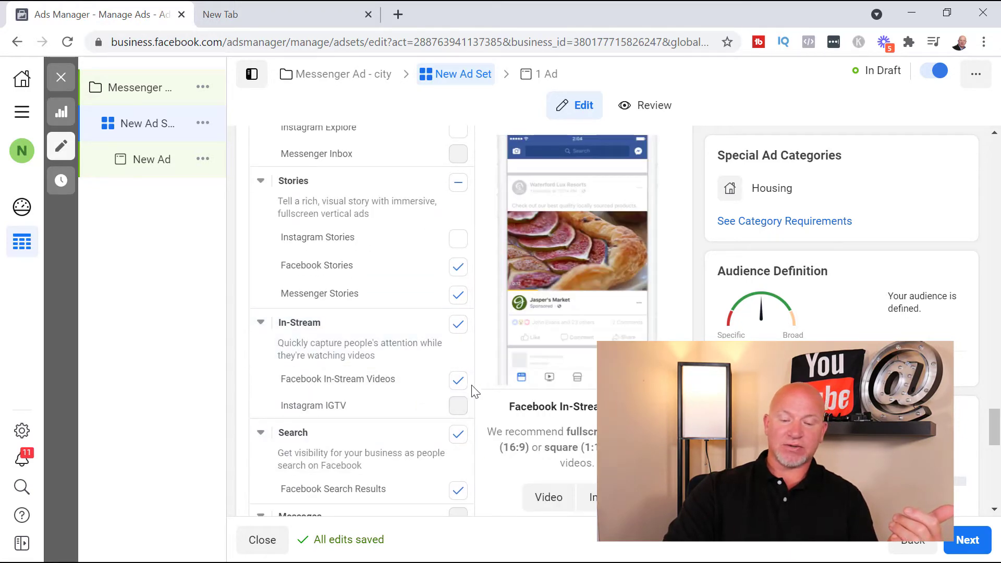
{"action": "scroll", "coordinate": [398, 447], "scroll_direction": "down", "scroll_amount": 4}
{"action": "scroll", "coordinate": [457, 374], "scroll_direction": "down", "scroll_amount": 2}
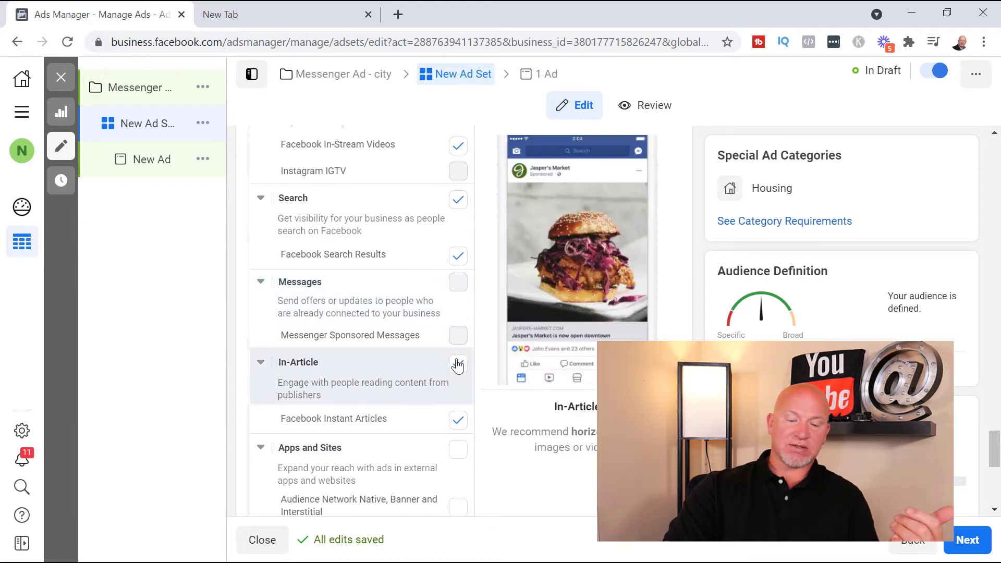
{"action": "scroll", "coordinate": [417, 340], "scroll_direction": "down", "scroll_amount": 2}
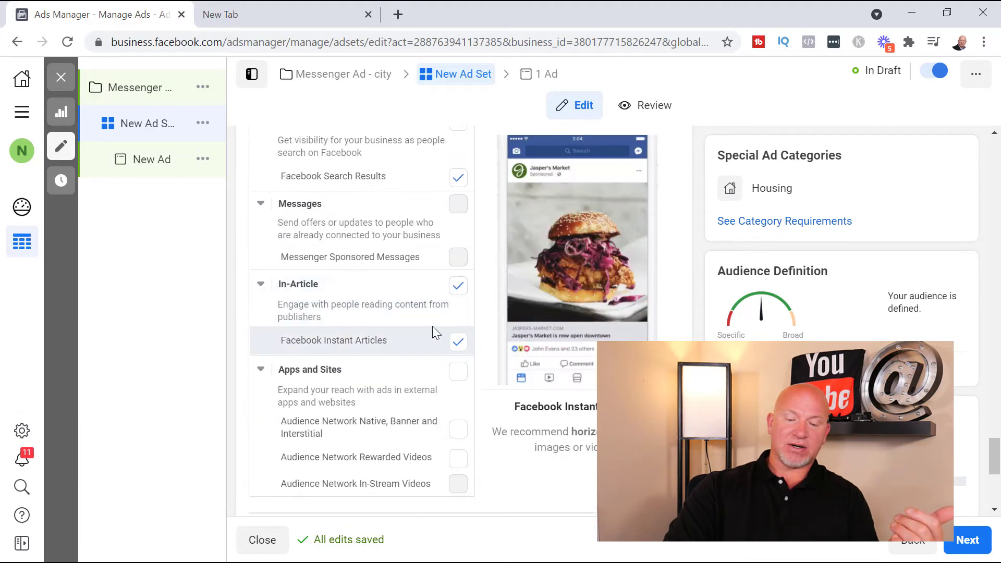
{"action": "left_click", "coordinate": [460, 296]}
Review the remaining placements and the optimization and delivery settings, and continue to the ad-level setup
{"action": "scroll", "coordinate": [442, 337], "scroll_direction": "down", "scroll_amount": 5}
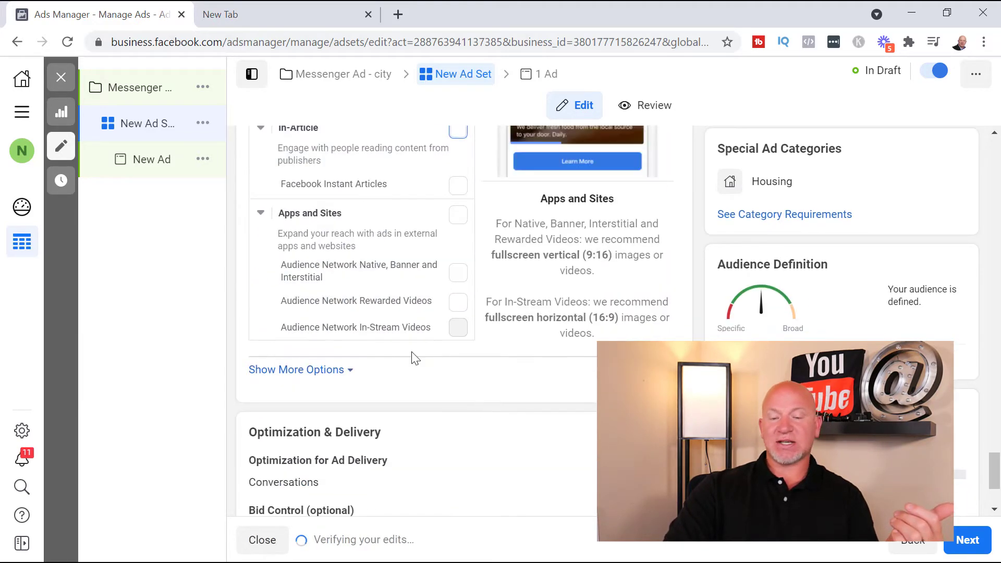
{"action": "scroll", "coordinate": [524, 405], "scroll_direction": "up", "scroll_amount": 15}
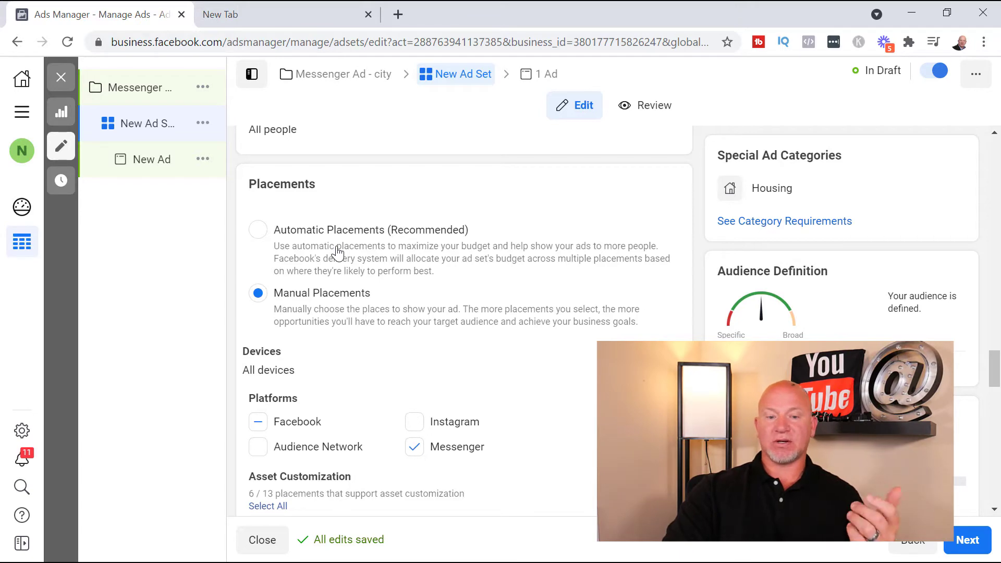
{"action": "scroll", "coordinate": [530, 280], "scroll_direction": "down", "scroll_amount": 10}
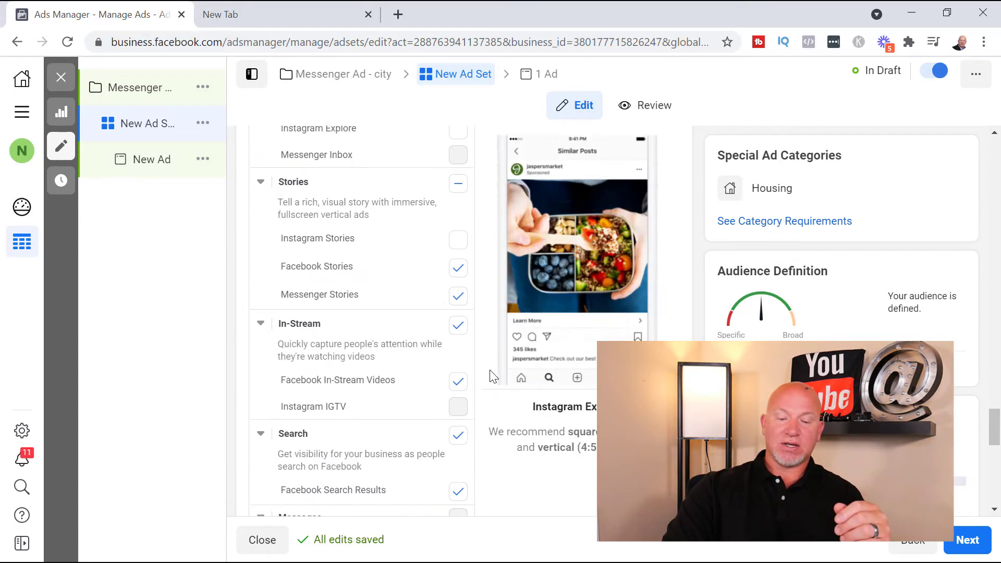
{"action": "scroll", "coordinate": [491, 372], "scroll_direction": "down", "scroll_amount": 12}
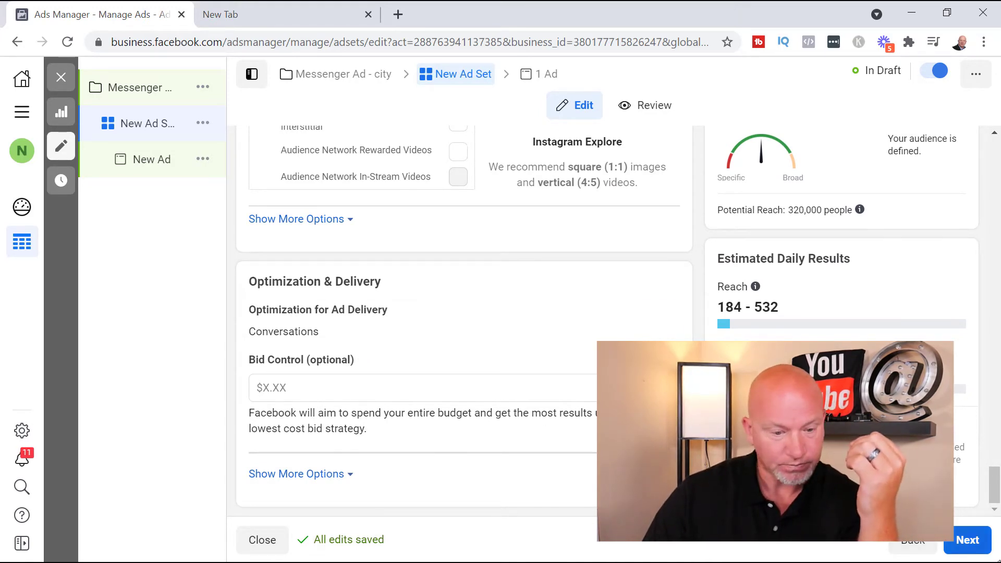
{"action": "left_click", "coordinate": [966, 542]}
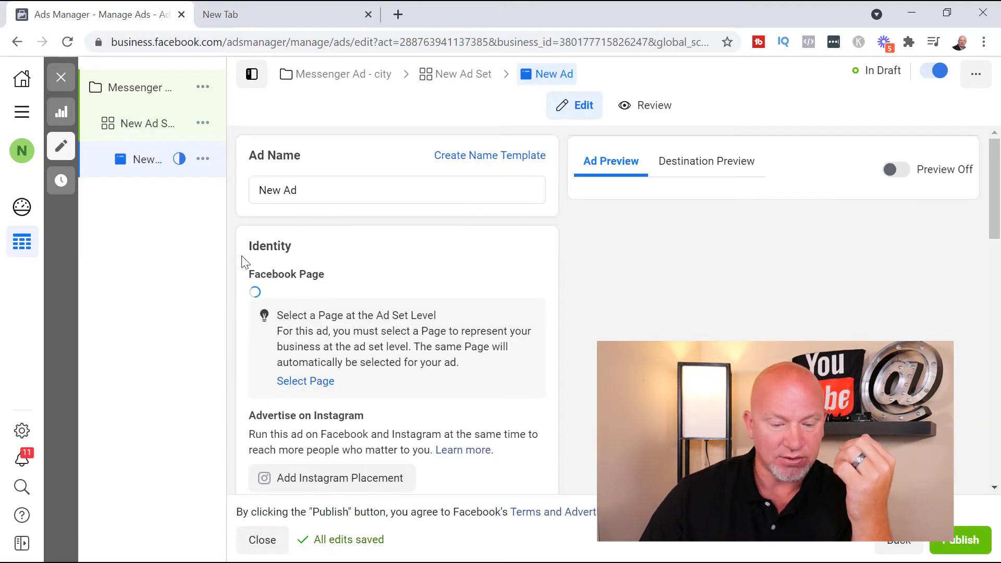
Review the ad's name, Page identity and setup options, comparing the Carousel format and keeping Single Image or Video
{"action": "triple_click", "coordinate": [362, 192]}
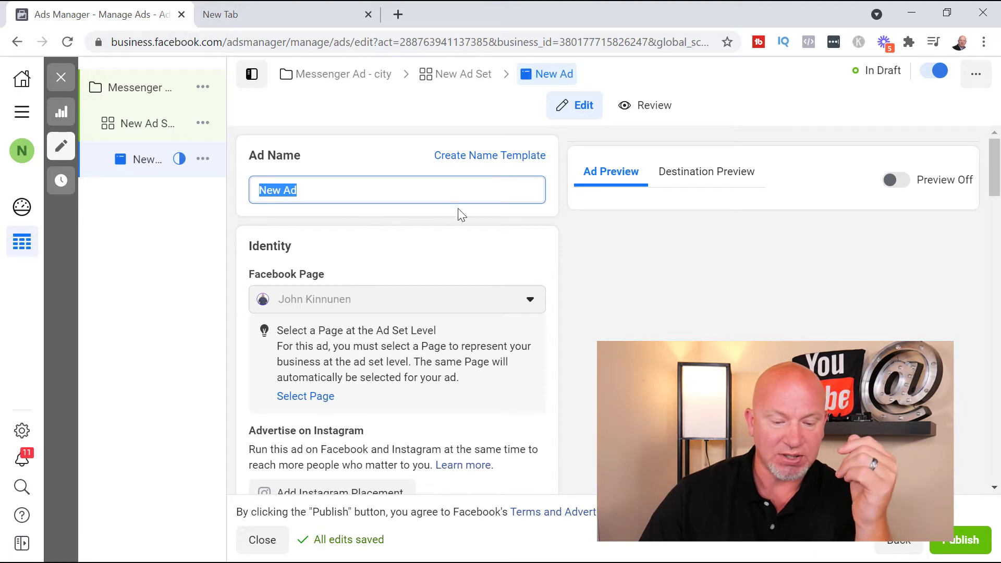
{"action": "scroll", "coordinate": [369, 257], "scroll_direction": "down", "scroll_amount": 2}
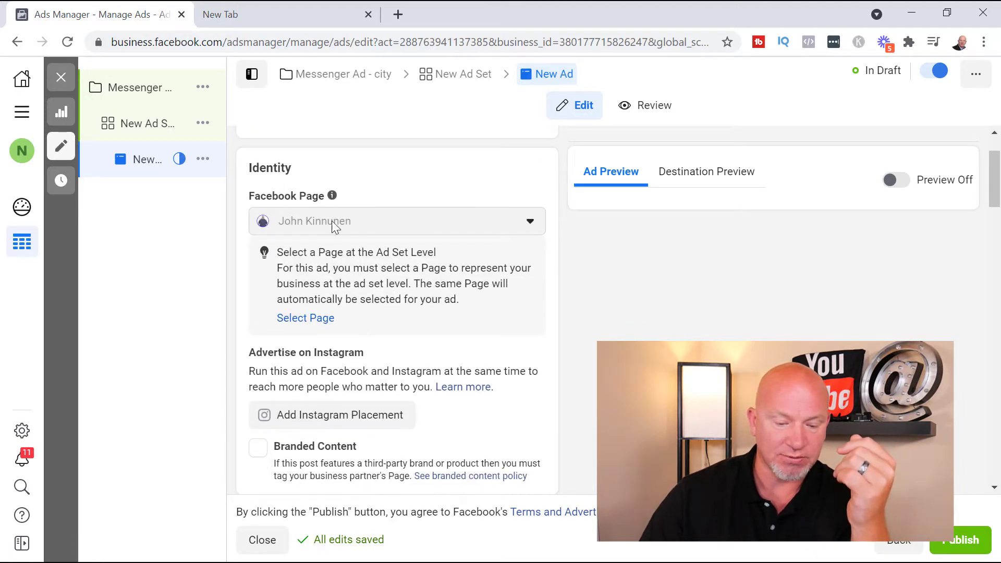
{"action": "scroll", "coordinate": [415, 301], "scroll_direction": "down", "scroll_amount": 3}
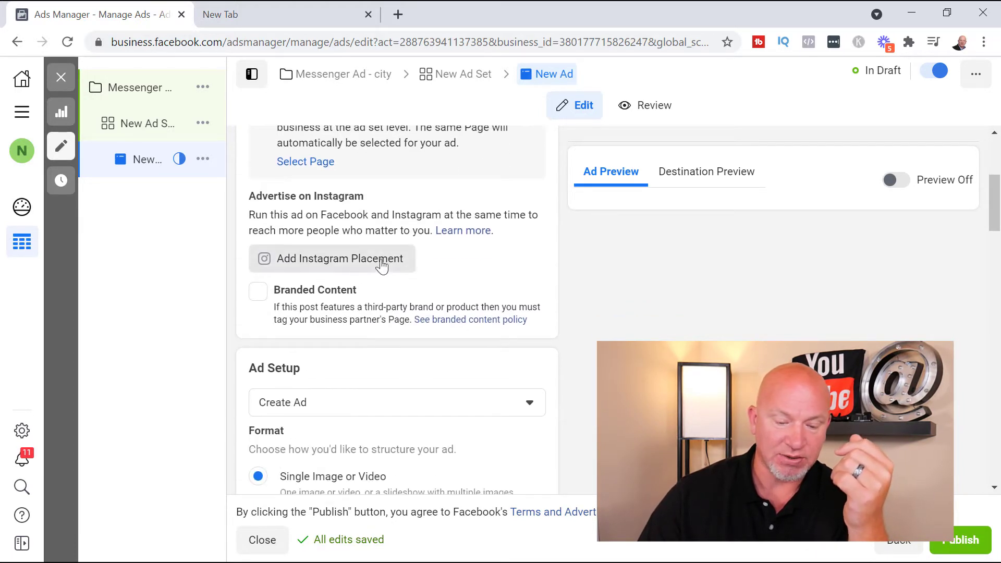
{"action": "scroll", "coordinate": [423, 331], "scroll_direction": "down", "scroll_amount": 3}
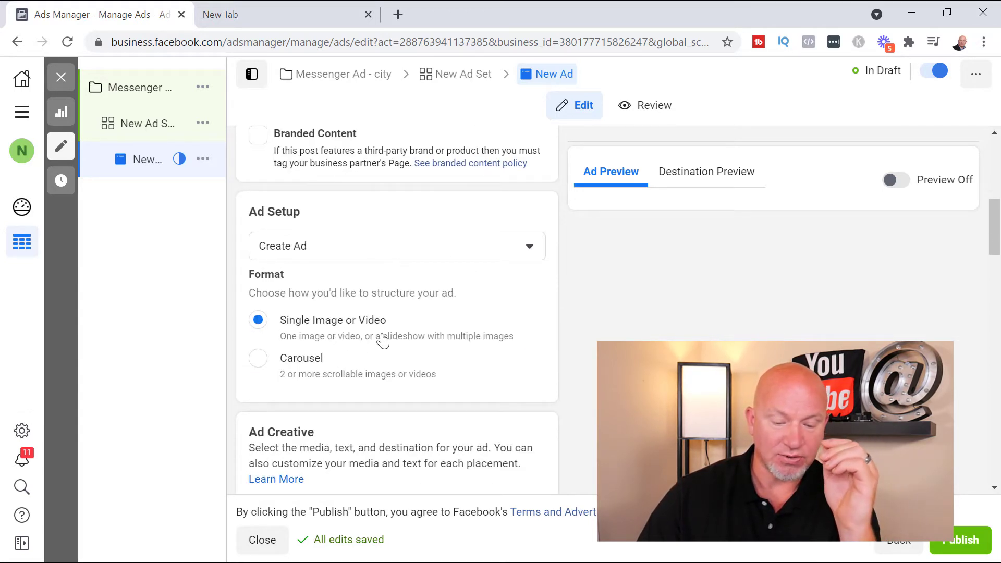
{"action": "scroll", "coordinate": [424, 336], "scroll_direction": "down", "scroll_amount": 2}
{"action": "left_click", "coordinate": [256, 282]}
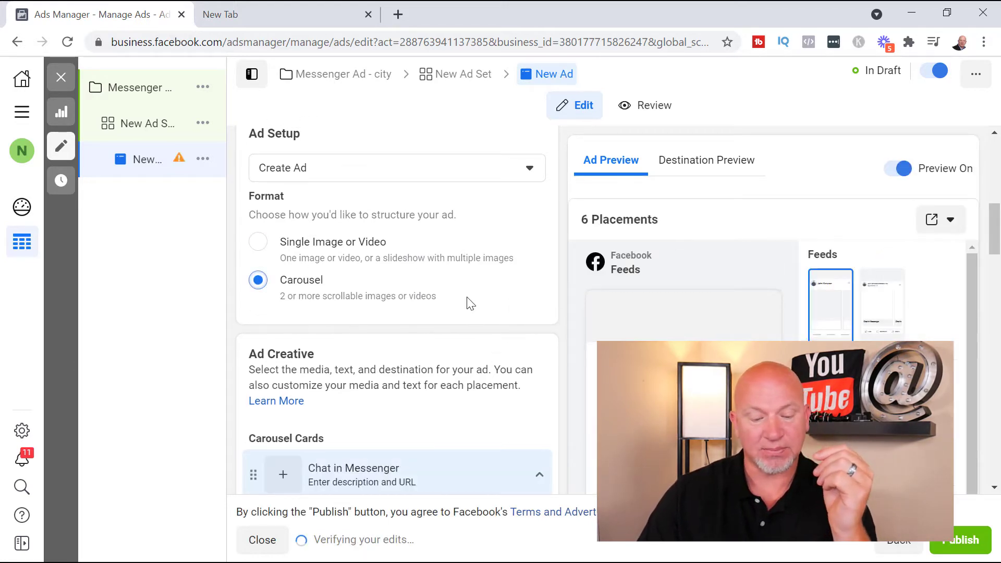
{"action": "scroll", "coordinate": [438, 380], "scroll_direction": "down", "scroll_amount": 2}
{"action": "left_click", "coordinate": [260, 164]}
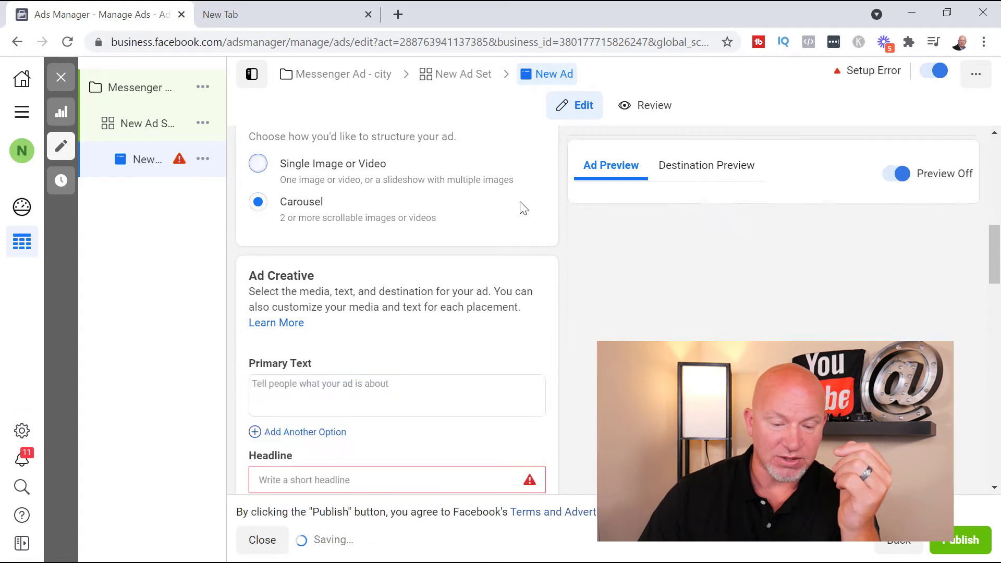
Add the 1024 × 681 high-rise building photo from the account images as the ad's media, keeping the original crop for all placements
{"action": "scroll", "coordinate": [559, 242], "scroll_direction": "down", "scroll_amount": 2}
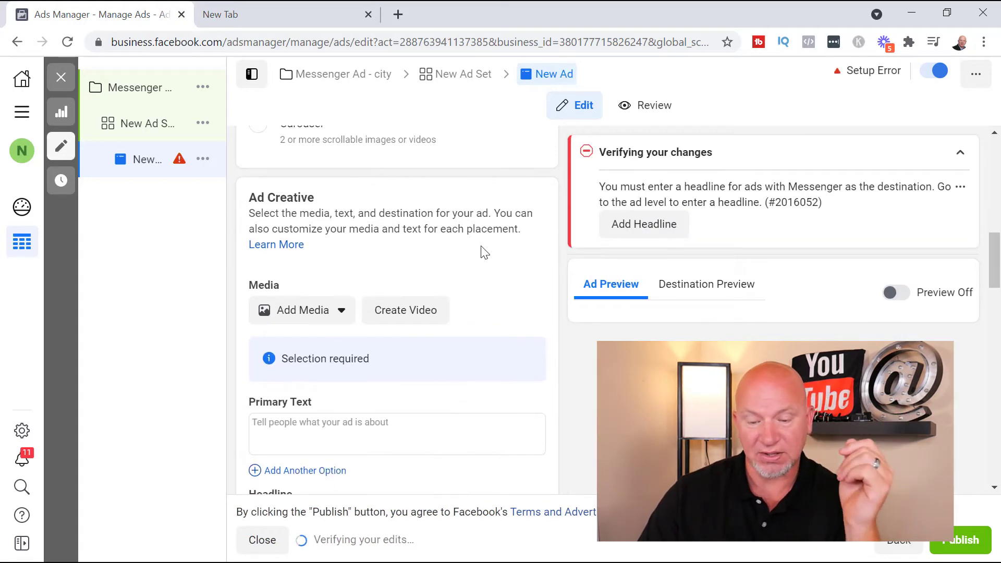
{"action": "scroll", "coordinate": [471, 260], "scroll_direction": "down", "scroll_amount": 2}
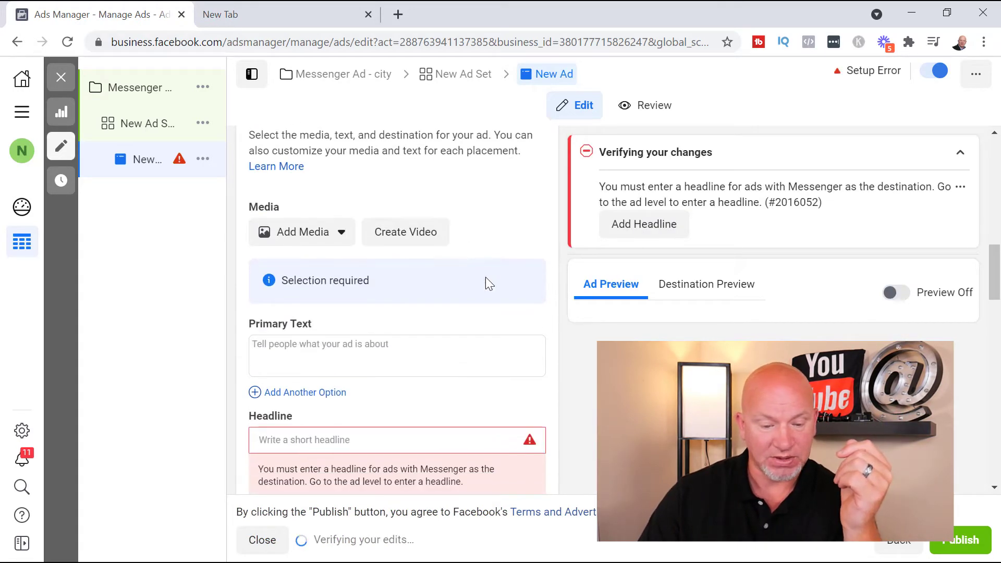
{"action": "left_click", "coordinate": [335, 244]}
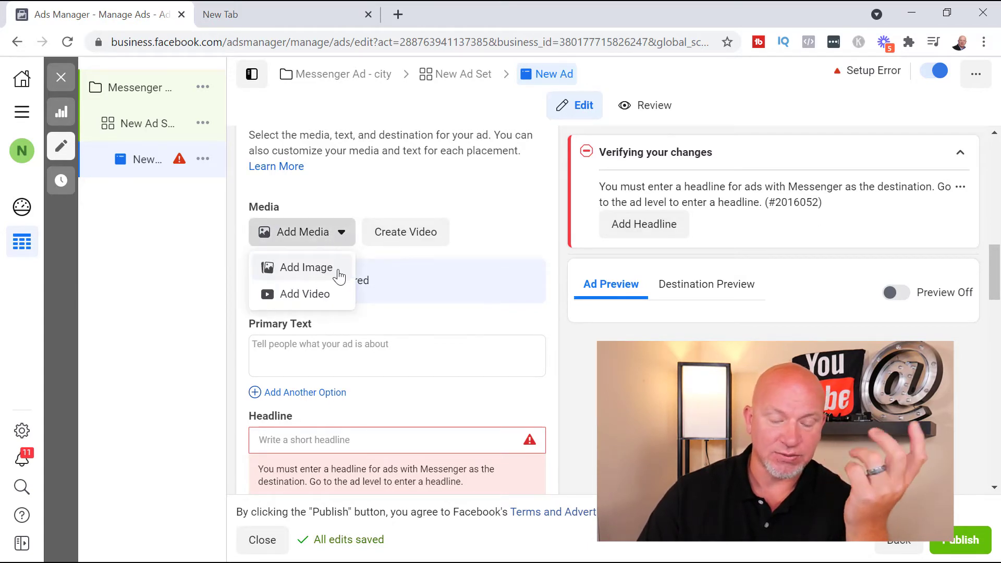
{"action": "left_click", "coordinate": [319, 272]}
{"action": "left_click", "coordinate": [251, 235]}
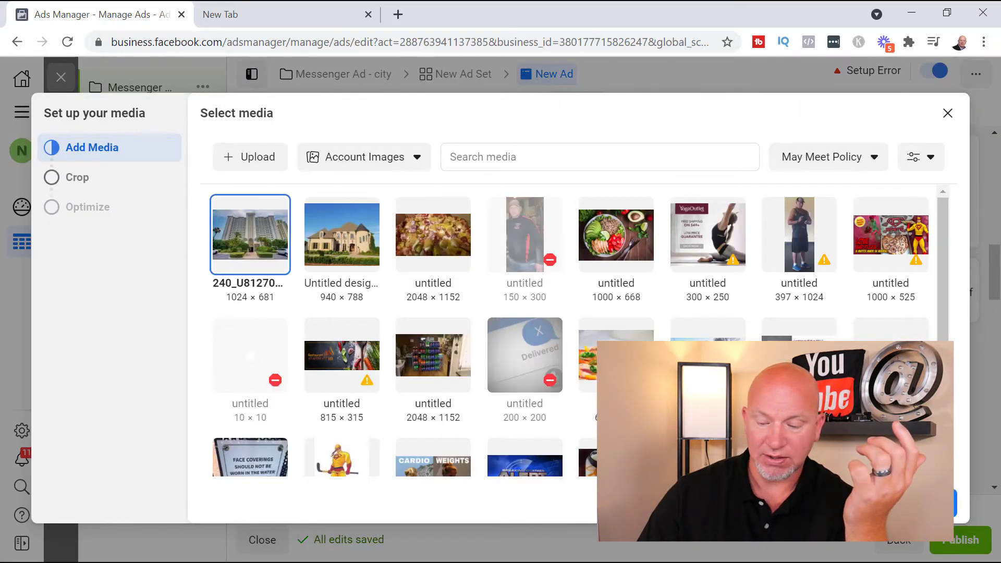
{"action": "left_click", "coordinate": [934, 504]}
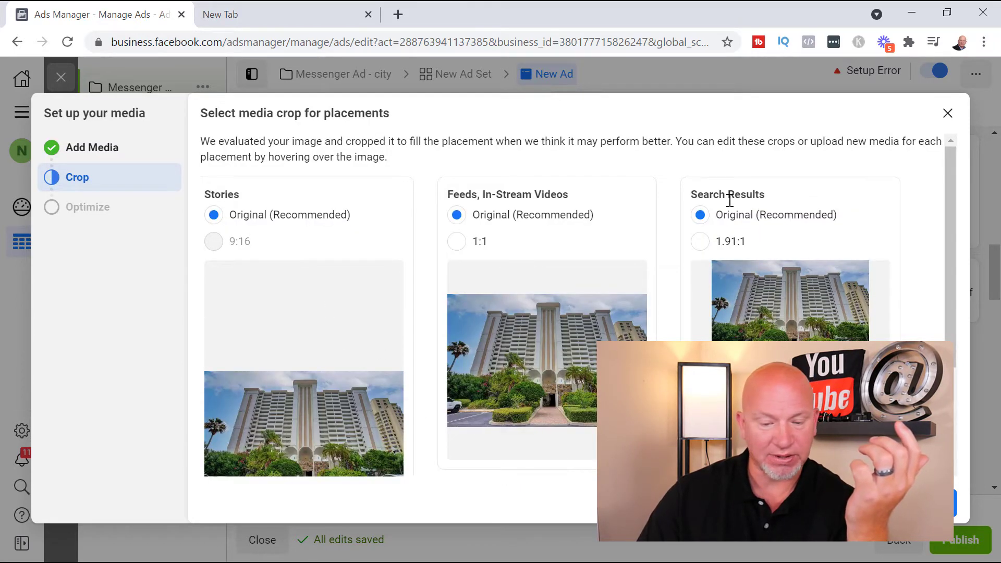
{"action": "scroll", "coordinate": [438, 315], "scroll_direction": "down", "scroll_amount": 3}
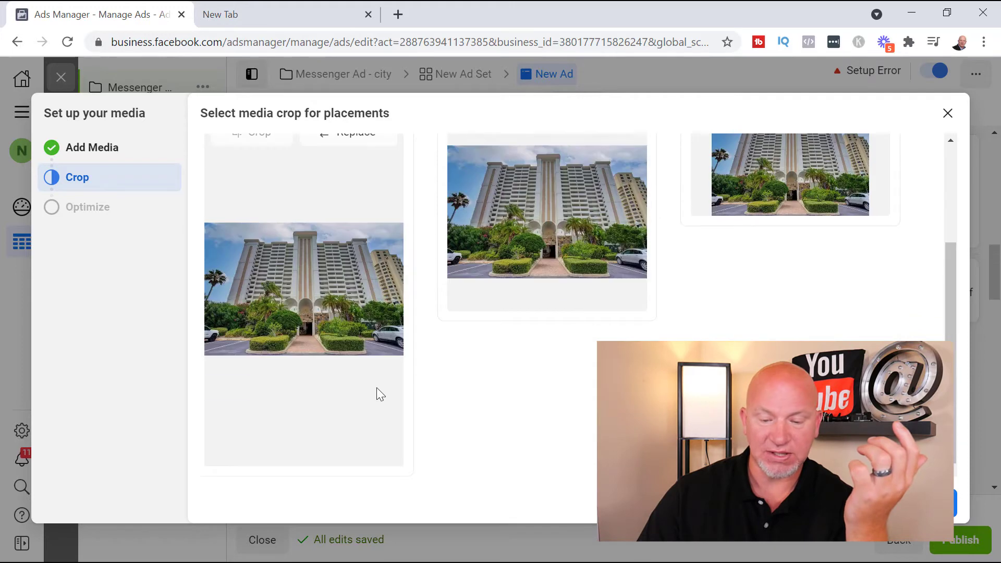
{"action": "scroll", "coordinate": [519, 384], "scroll_direction": "up", "scroll_amount": 2}
{"action": "scroll", "coordinate": [655, 329], "scroll_direction": "down", "scroll_amount": 2}
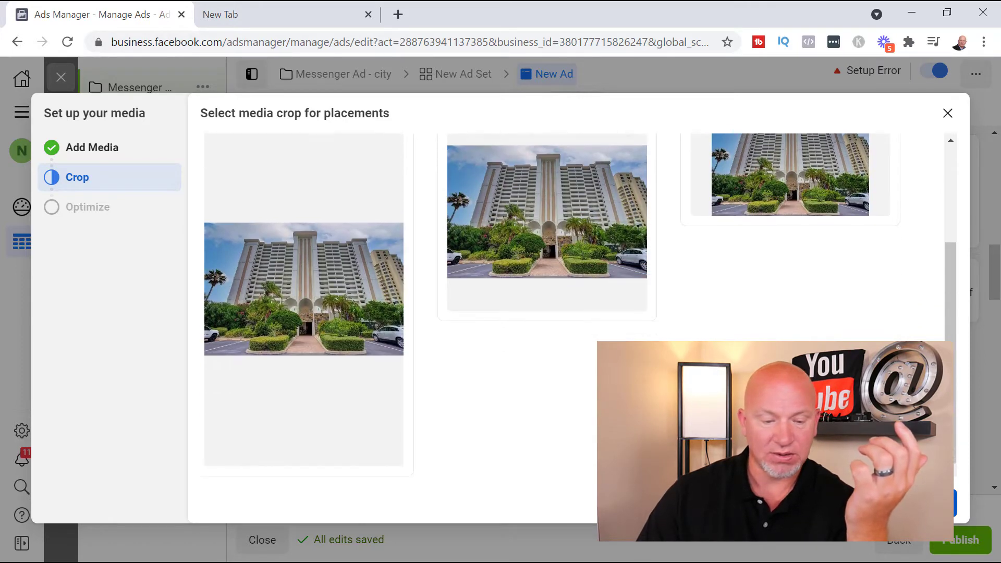
{"action": "left_click", "coordinate": [935, 503]}
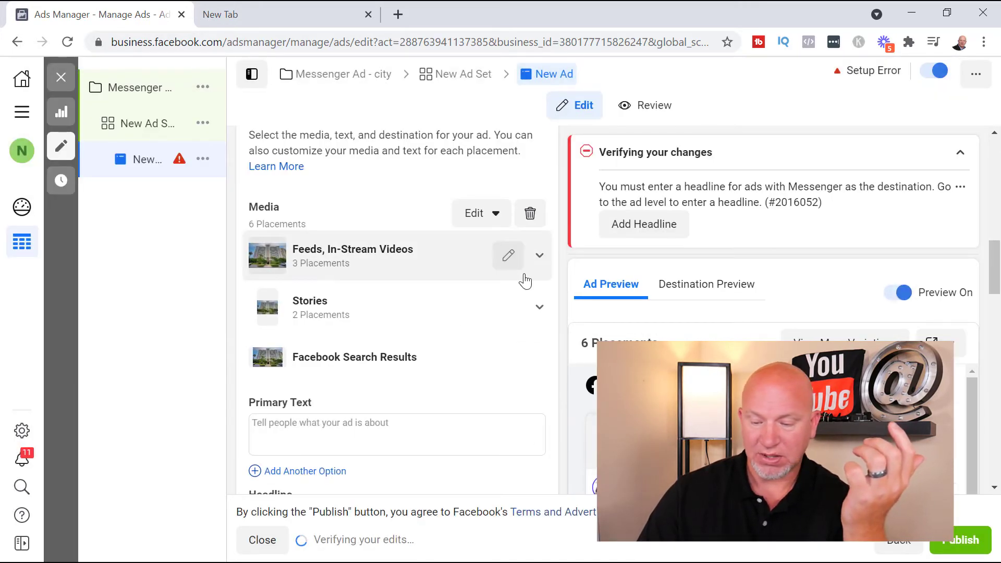
Examine the ad preview's sharing options and placement variations, along with the ad's text fields
{"action": "scroll", "coordinate": [526, 279], "scroll_direction": "down", "scroll_amount": 1}
{"action": "scroll", "coordinate": [974, 370], "scroll_direction": "down", "scroll_amount": 2}
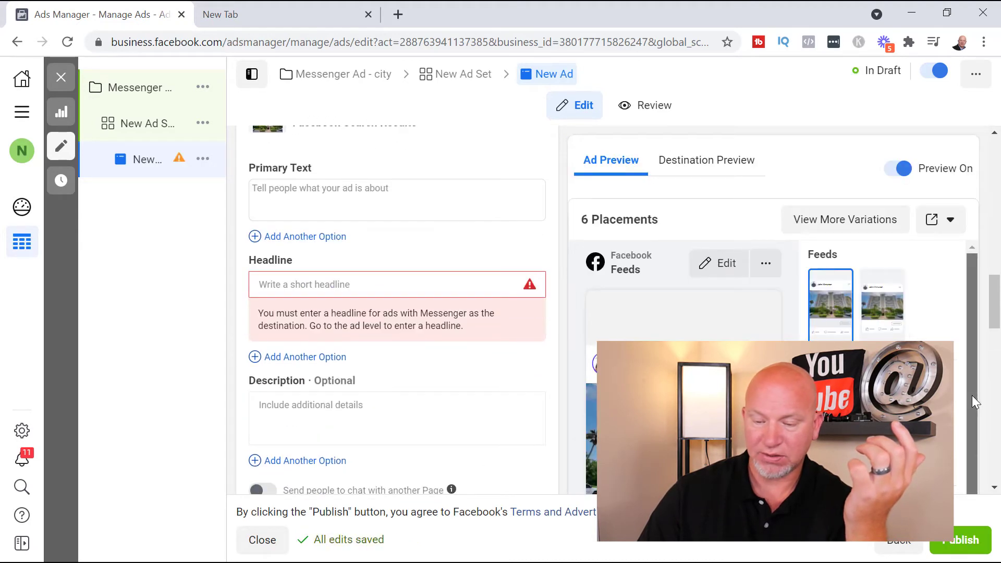
{"action": "left_click", "coordinate": [949, 225]}
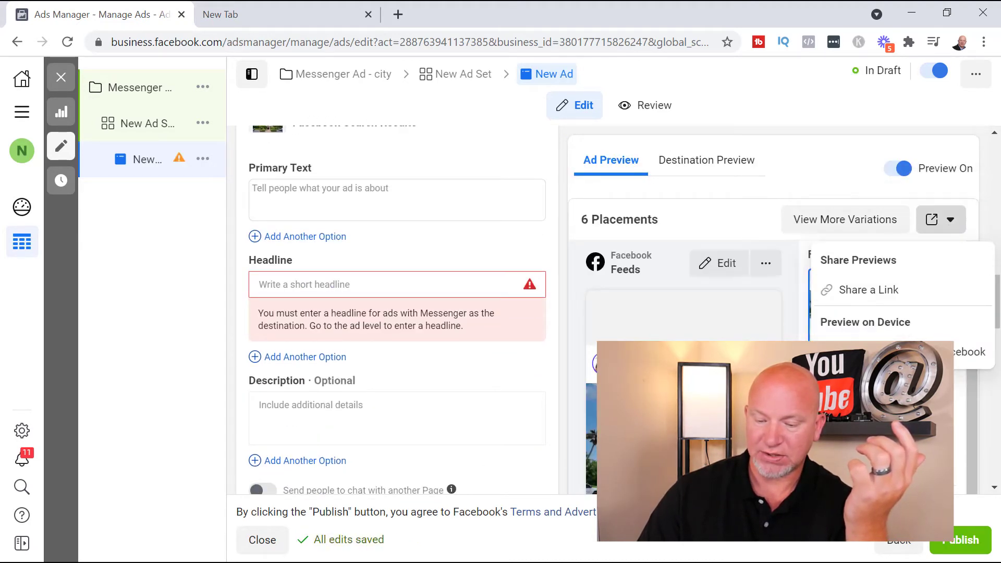
{"action": "left_click", "coordinate": [945, 424]}
{"action": "scroll", "coordinate": [946, 425], "scroll_direction": "down", "scroll_amount": 2}
{"action": "scroll", "coordinate": [946, 425], "scroll_direction": "up", "scroll_amount": 2}
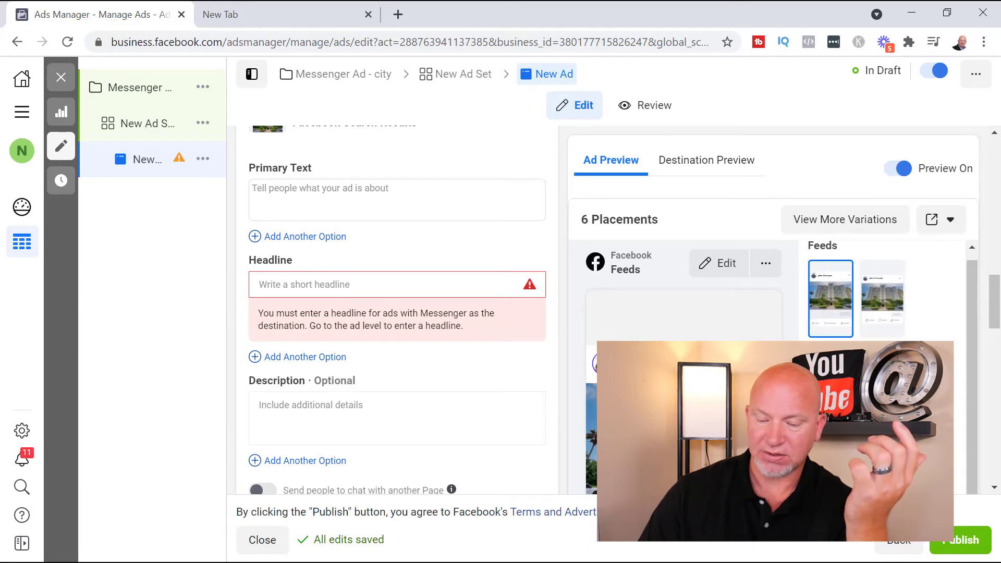
{"action": "scroll", "coordinate": [945, 425], "scroll_direction": "down", "scroll_amount": 2}
{"action": "scroll", "coordinate": [350, 398], "scroll_direction": "down", "scroll_amount": 4}
{"action": "scroll", "coordinate": [349, 398], "scroll_direction": "up", "scroll_amount": 6}
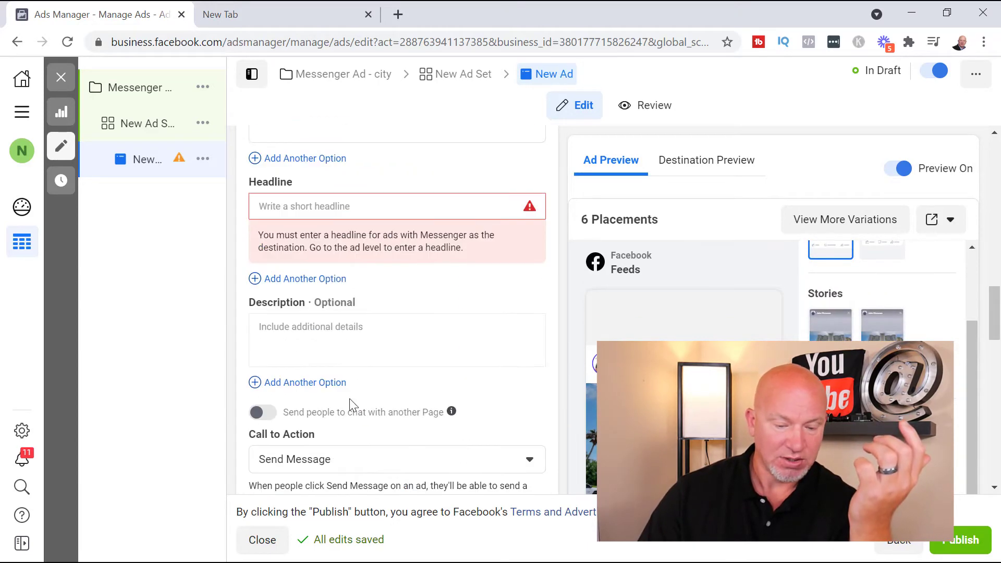
Paste the prepared "These New Construction Homes" copy as the primary text and replace its [Area] placeholder with Miami
{"action": "left_click", "coordinate": [366, 365]}
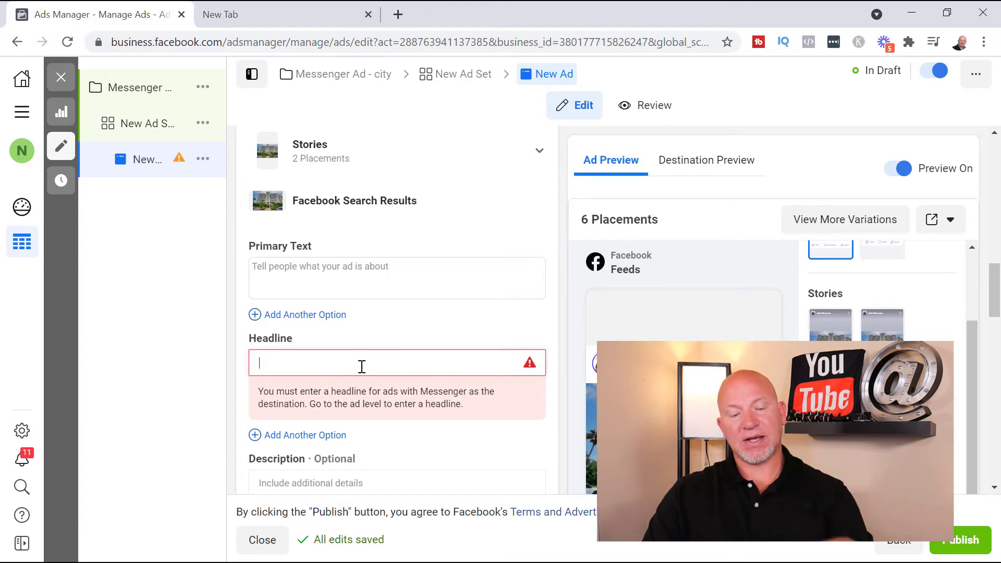
{"action": "left_click", "coordinate": [407, 293]}
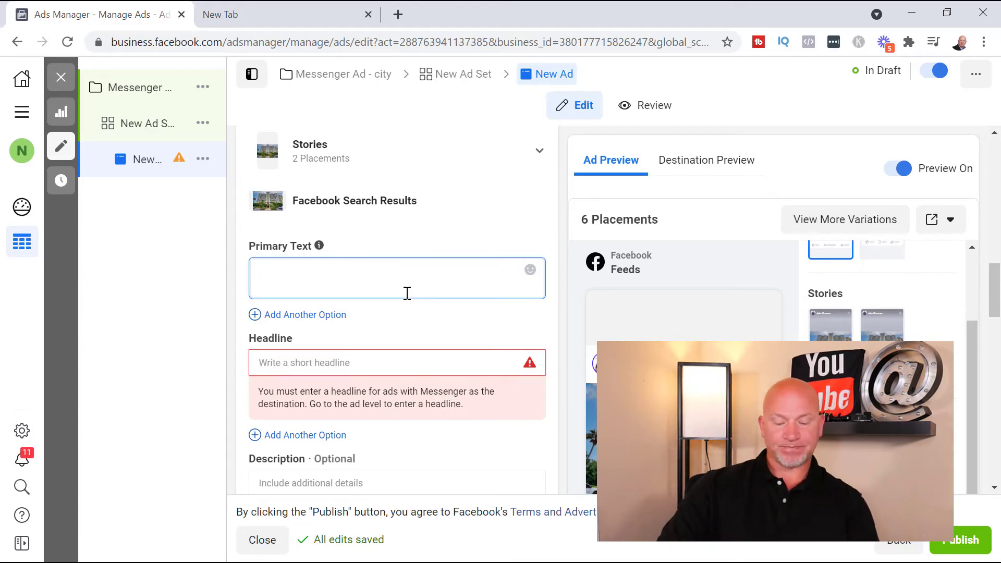
{"action": "type", "text": "❤ These New Construction Homes in [Area] MUST sell ASAP! Check out the incentives that are available to make these super affordable! Tap the \"Learn More\" button to get free instant access on FB..."}
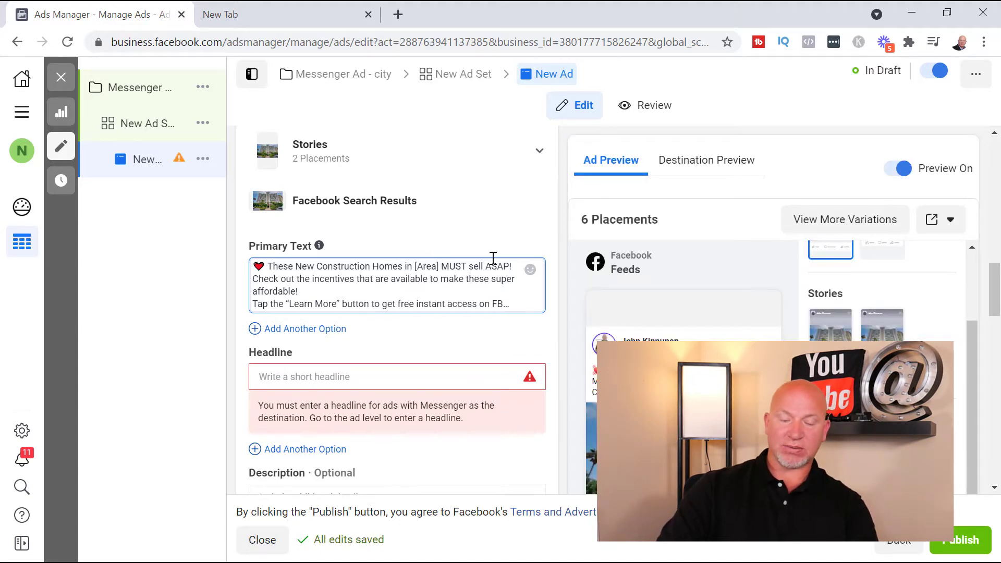
{"action": "key", "text": "BackSpace"}
{"action": "key", "text": "BackSpace"}
{"action": "key", "text": "BackSpace"}
{"action": "key", "text": "BackSpace"}
{"action": "key", "text": "BackSpace"}
{"action": "key", "text": "BackSpace"}
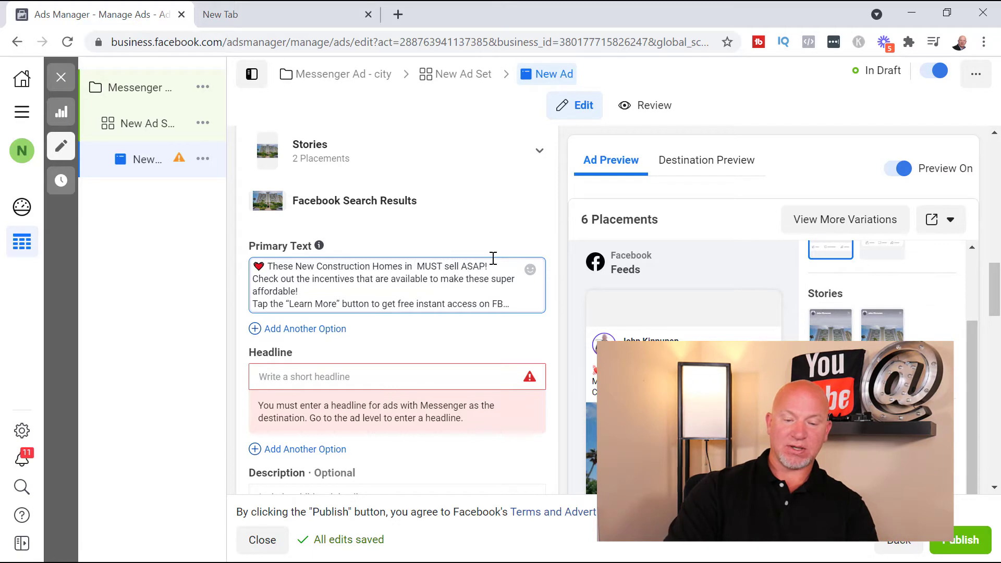
{"action": "type", "text": "Miam"}
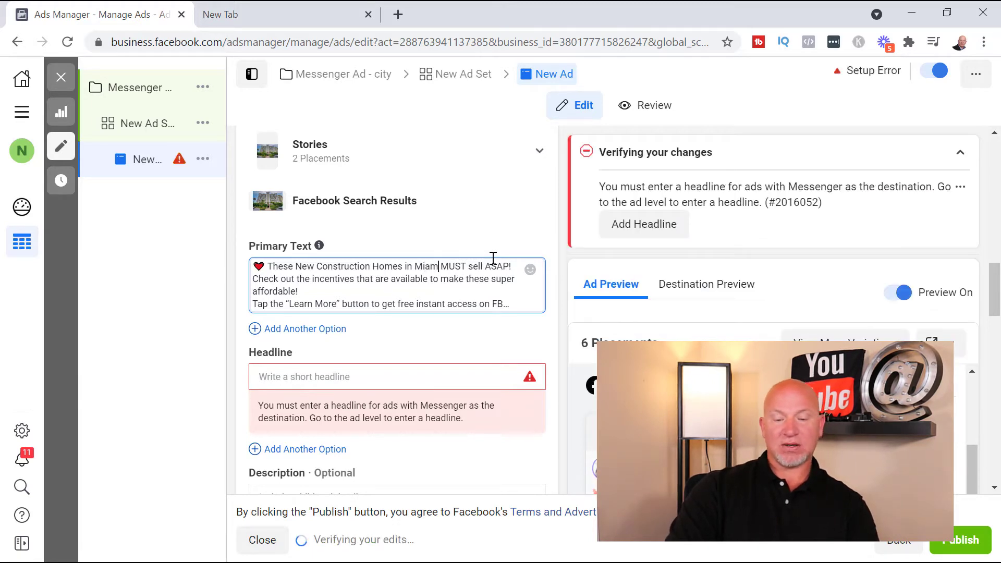
{"action": "type", "text": "i"}
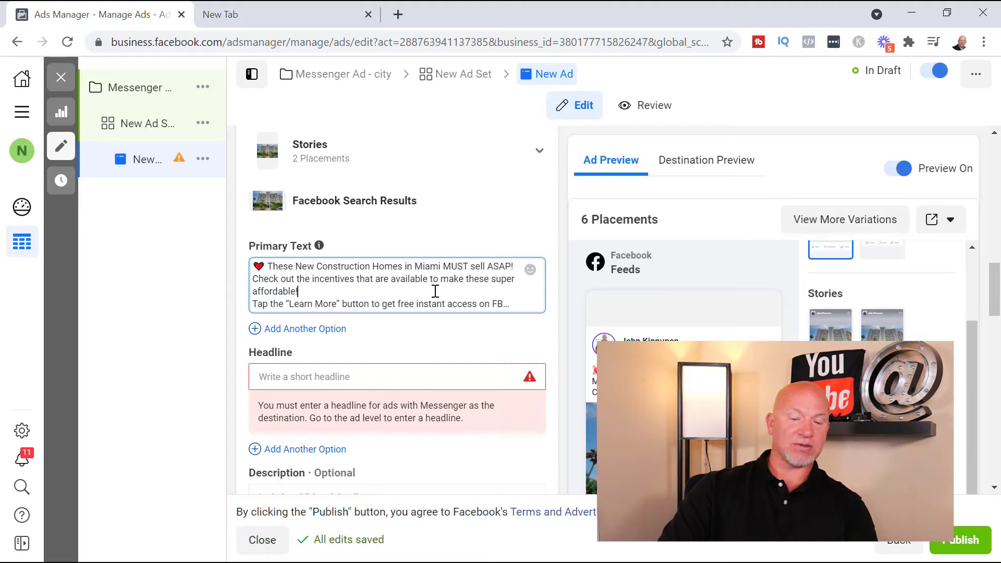
Enter the ad headline "These Homes Are REady for you"
{"action": "scroll", "coordinate": [436, 291], "scroll_direction": "down", "scroll_amount": 1}
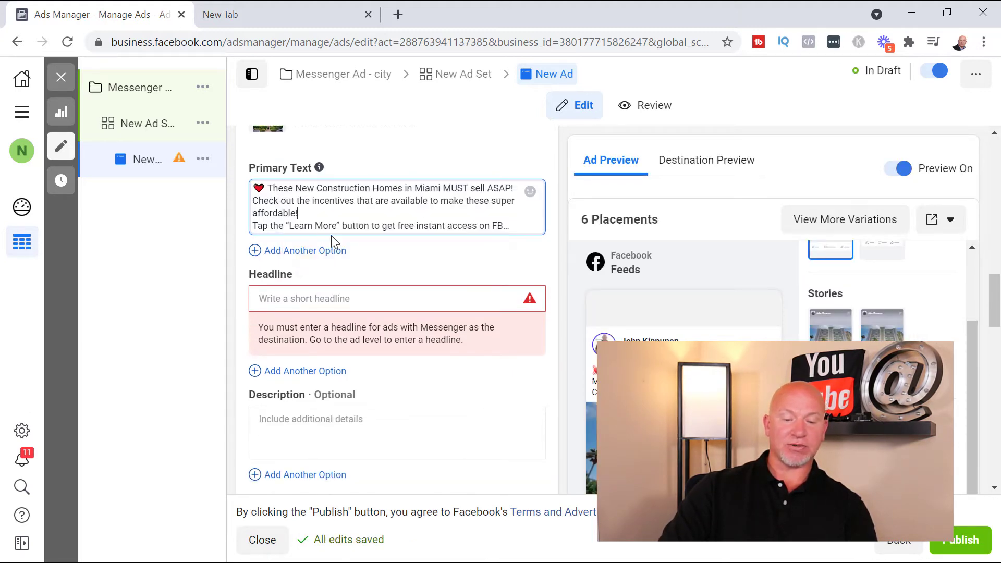
{"action": "left_click", "coordinate": [327, 302]}
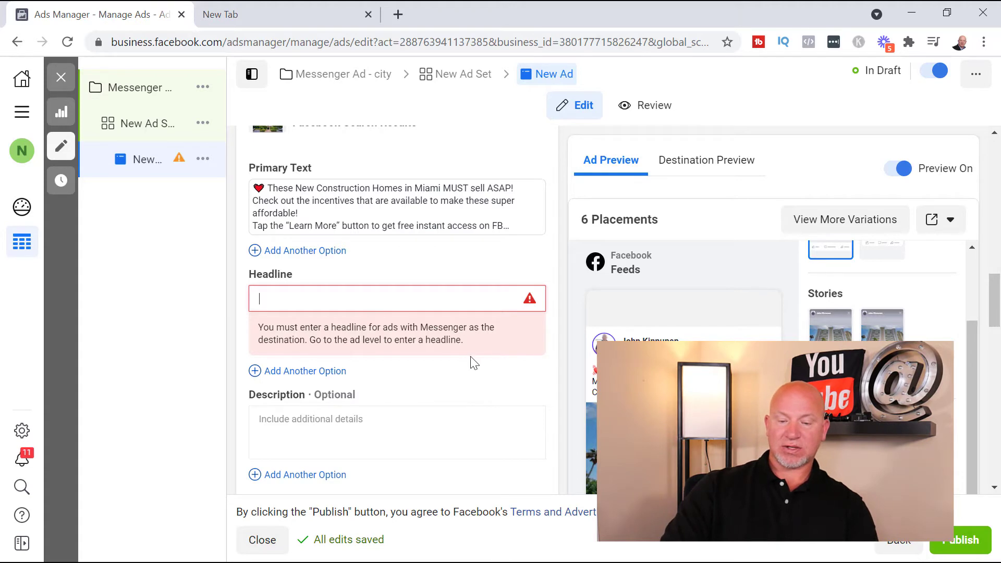
{"action": "scroll", "coordinate": [398, 312], "scroll_direction": "down", "scroll_amount": 1}
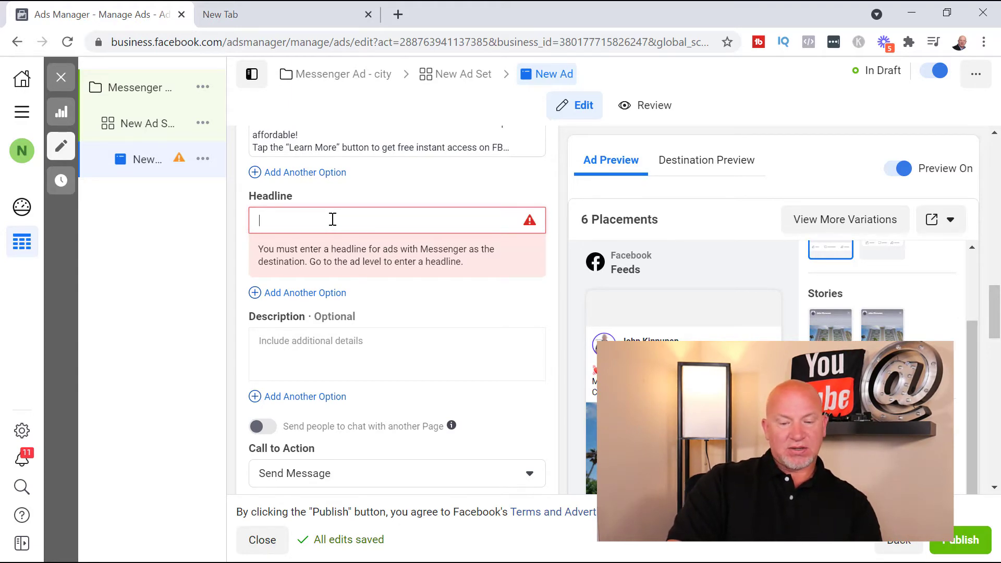
{"action": "type", "text": "Ne"}
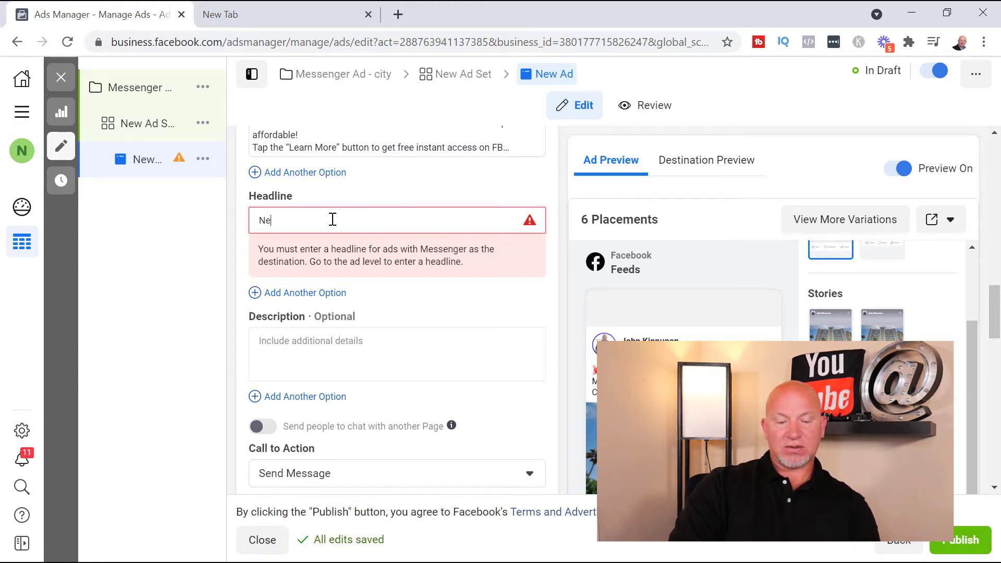
{"action": "key", "text": "BackSpace"}
{"action": "key", "text": "BackSpace"}
{"action": "key", "text": "BackSpace"}
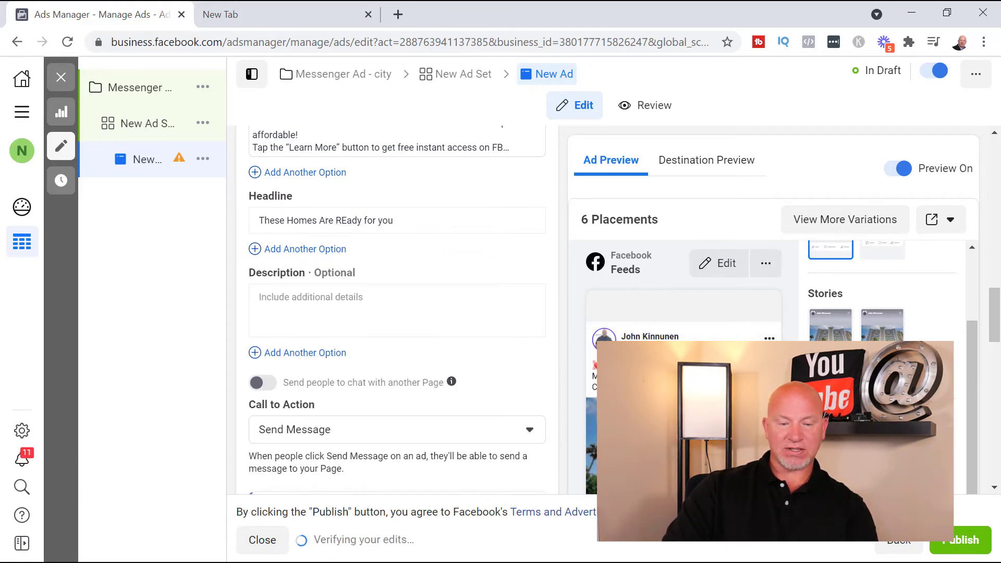
Recheck the primary text and set the ad's call to action to Learn More
{"action": "scroll", "coordinate": [375, 313], "scroll_direction": "up", "scroll_amount": 3}
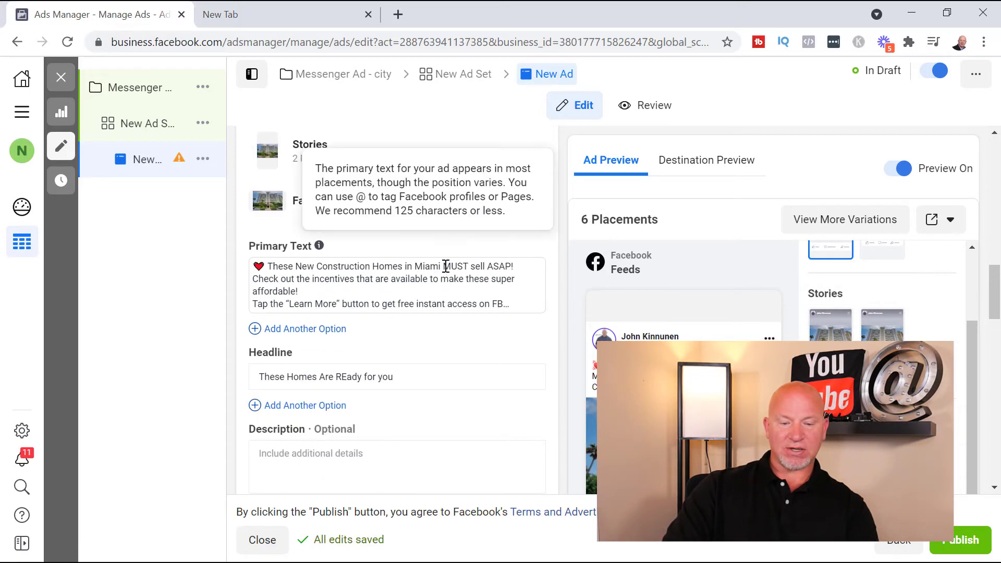
{"action": "scroll", "coordinate": [447, 280], "scroll_direction": "down", "scroll_amount": 3}
{"action": "scroll", "coordinate": [440, 342], "scroll_direction": "down", "scroll_amount": 2}
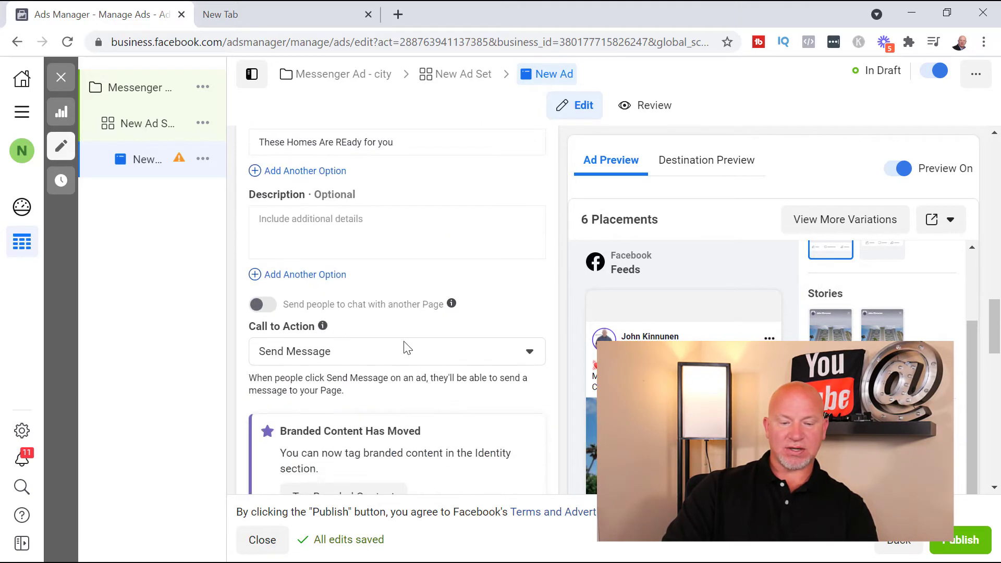
{"action": "left_click", "coordinate": [441, 354]}
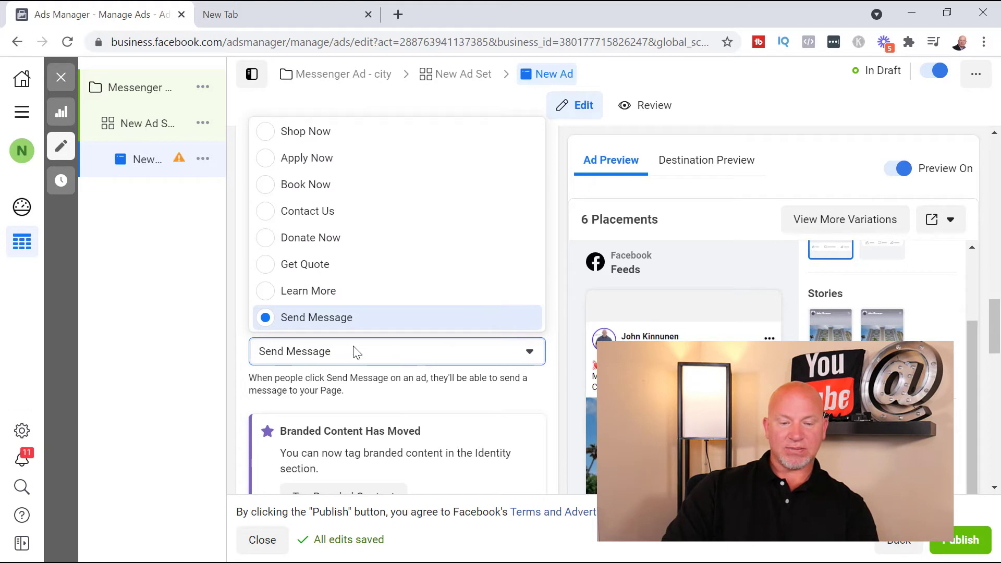
{"action": "left_click", "coordinate": [308, 293]}
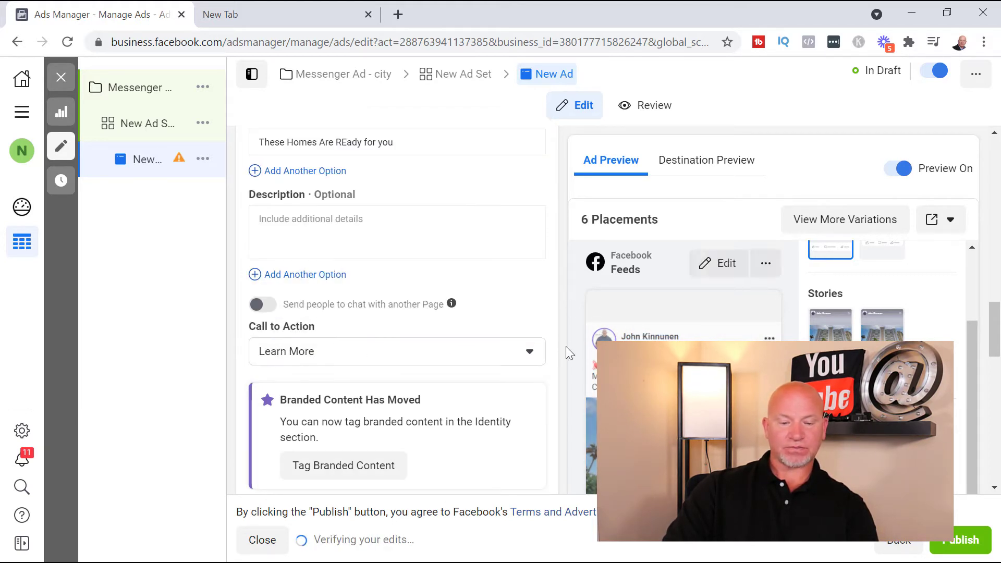
{"action": "scroll", "coordinate": [561, 376], "scroll_direction": "down", "scroll_amount": 3}
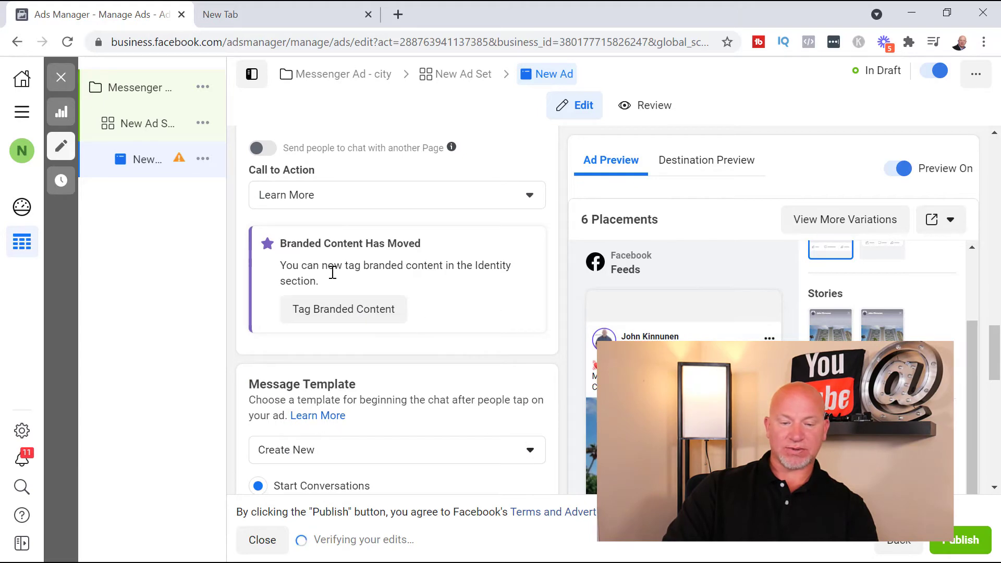
{"action": "scroll", "coordinate": [511, 321], "scroll_direction": "down", "scroll_amount": 3}
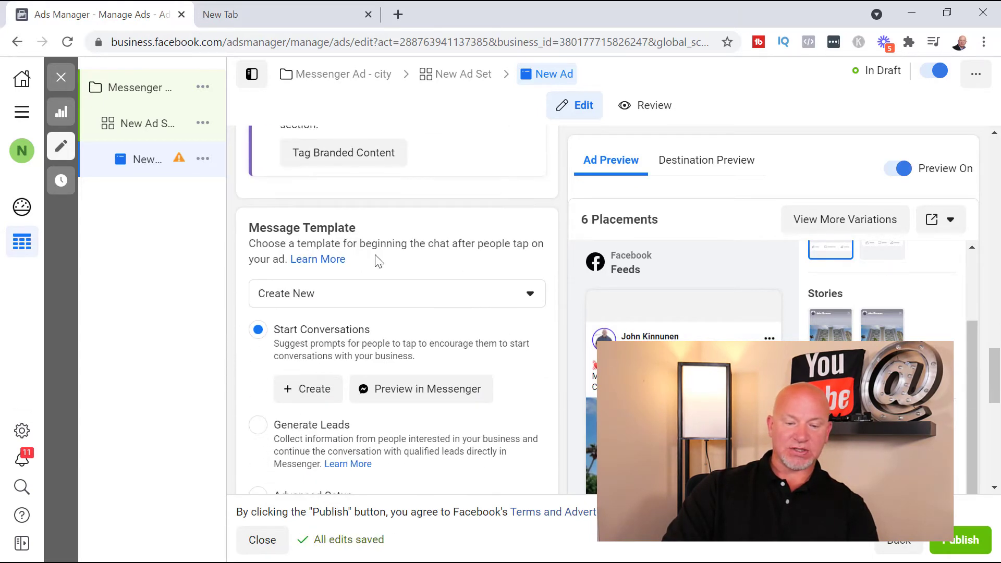
Examine the ad's message template options and the tracking settings below them
{"action": "scroll", "coordinate": [365, 313], "scroll_direction": "down", "scroll_amount": 4}
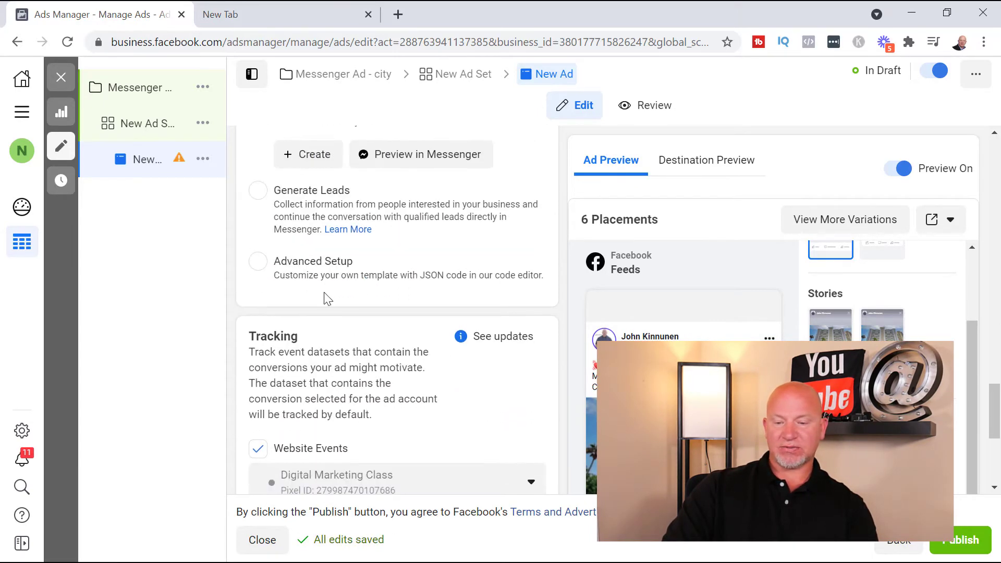
{"action": "scroll", "coordinate": [509, 401], "scroll_direction": "up", "scroll_amount": 4}
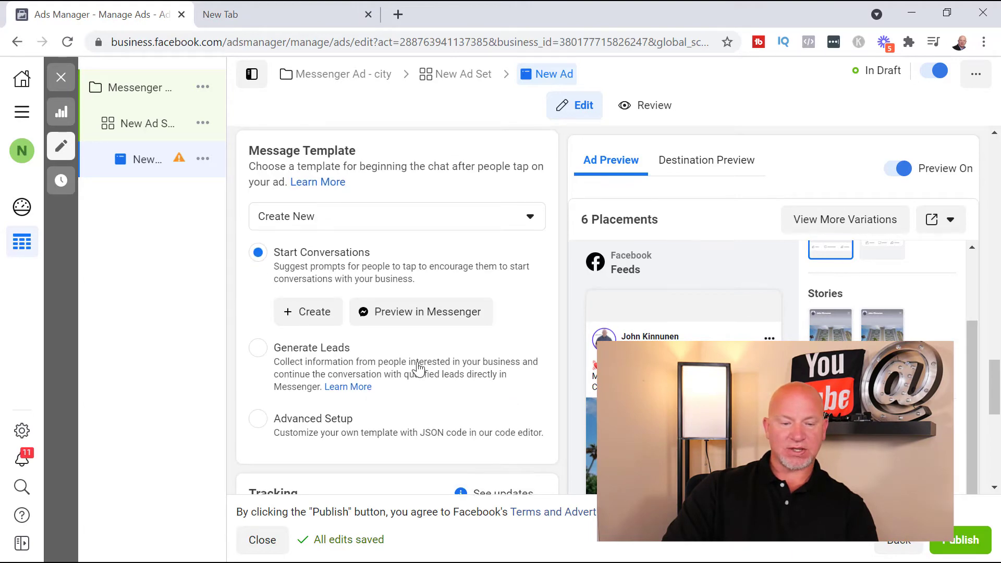
{"action": "scroll", "coordinate": [397, 417], "scroll_direction": "up", "scroll_amount": 3}
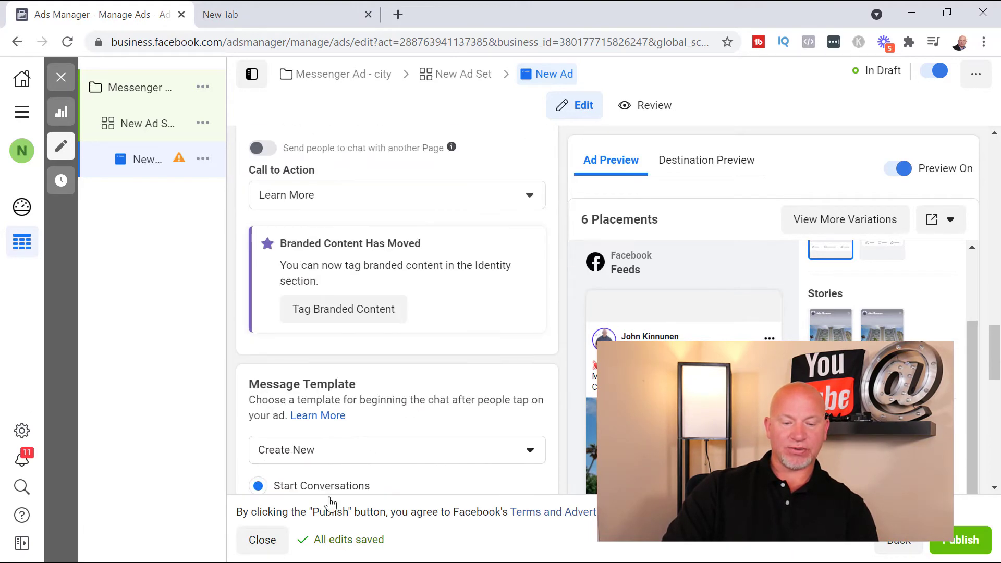
{"action": "scroll", "coordinate": [320, 409], "scroll_direction": "down", "scroll_amount": 5}
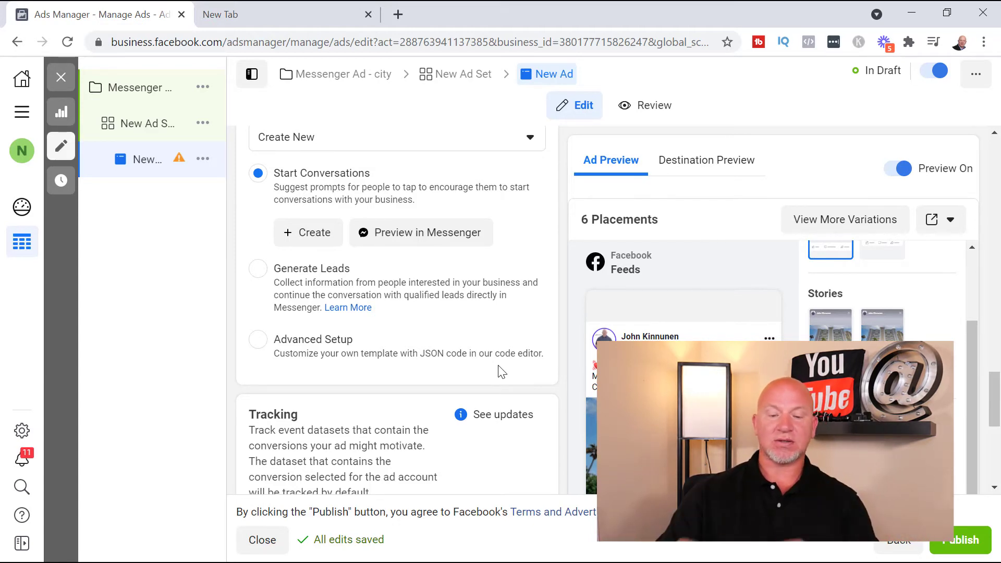
{"action": "mouse_move", "coordinate": [619, 338]}
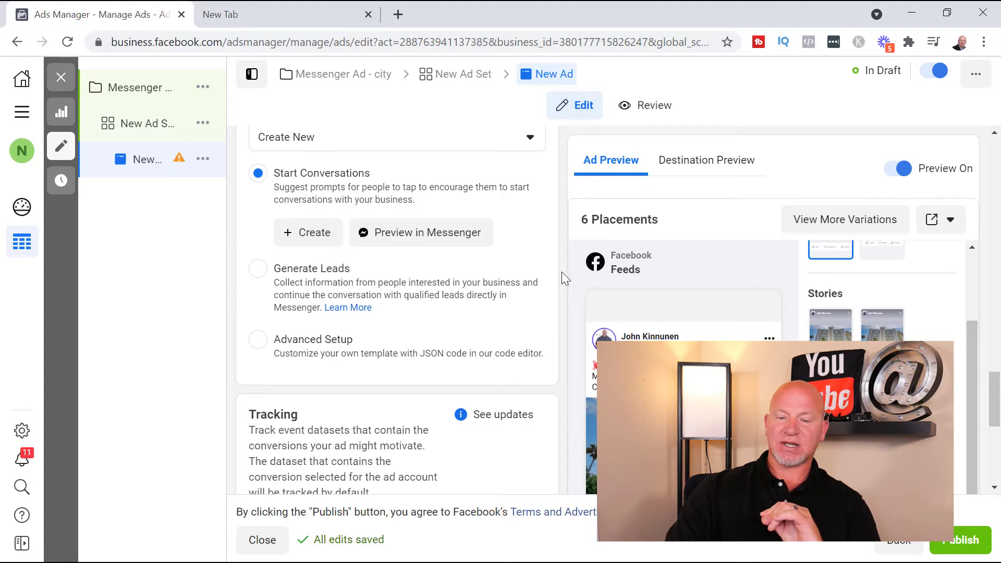
{"action": "scroll", "coordinate": [561, 277], "scroll_direction": "down", "scroll_amount": 7}
{"action": "scroll", "coordinate": [565, 382], "scroll_direction": "down", "scroll_amount": 1}
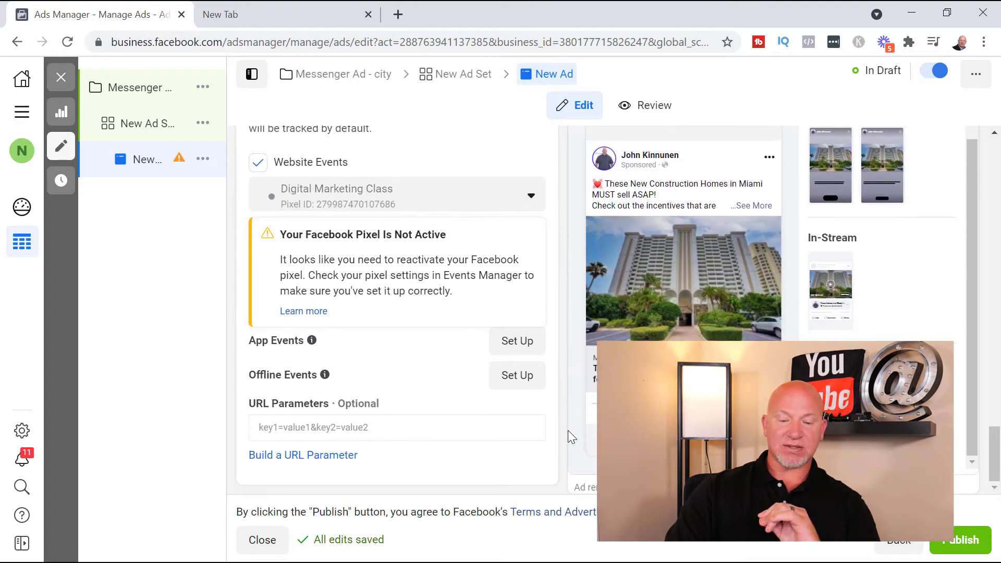
{"action": "scroll", "coordinate": [566, 428], "scroll_direction": "up", "scroll_amount": 10}
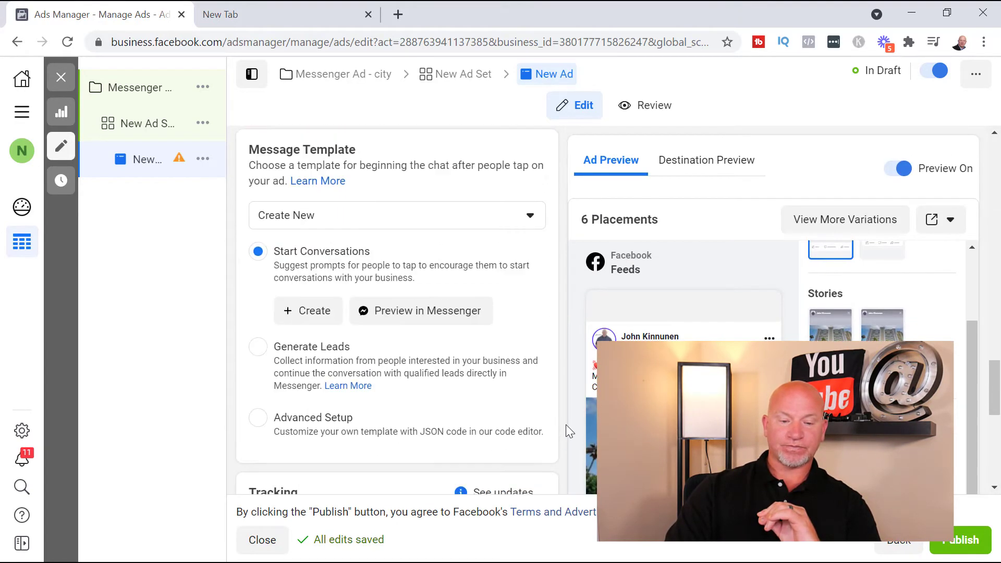
In the ad set's audience, set the Miami location targeting to People living in or recently in this location
{"action": "scroll", "coordinate": [566, 425], "scroll_direction": "up", "scroll_amount": 12}
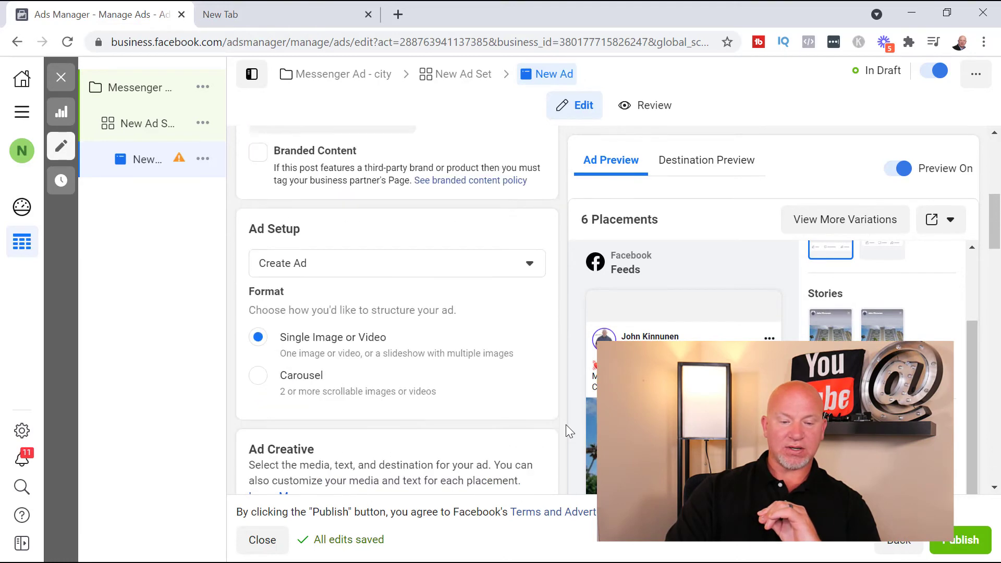
{"action": "scroll", "coordinate": [566, 426], "scroll_direction": "up", "scroll_amount": 4}
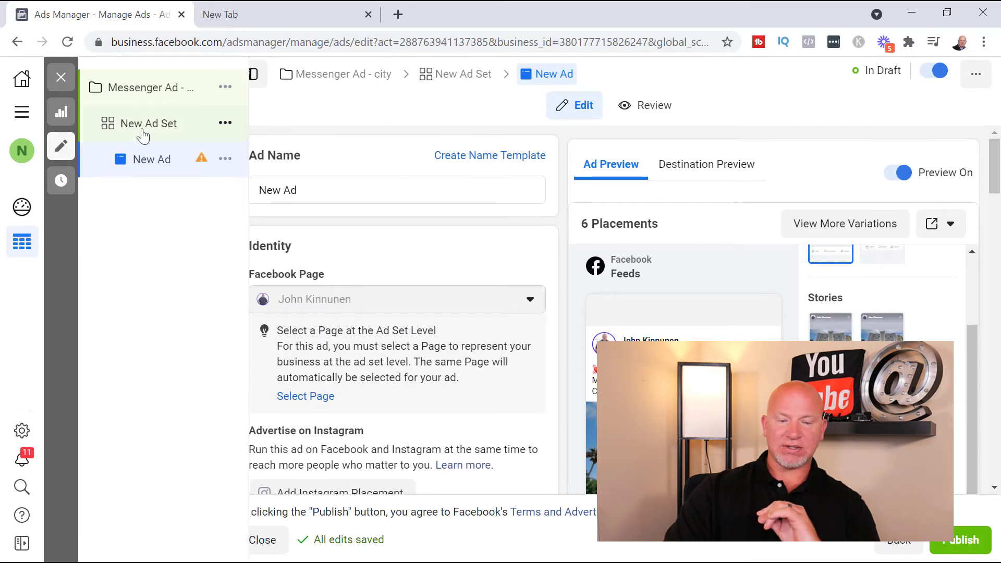
{"action": "left_click", "coordinate": [142, 129]}
{"action": "scroll", "coordinate": [634, 331], "scroll_direction": "down", "scroll_amount": 2}
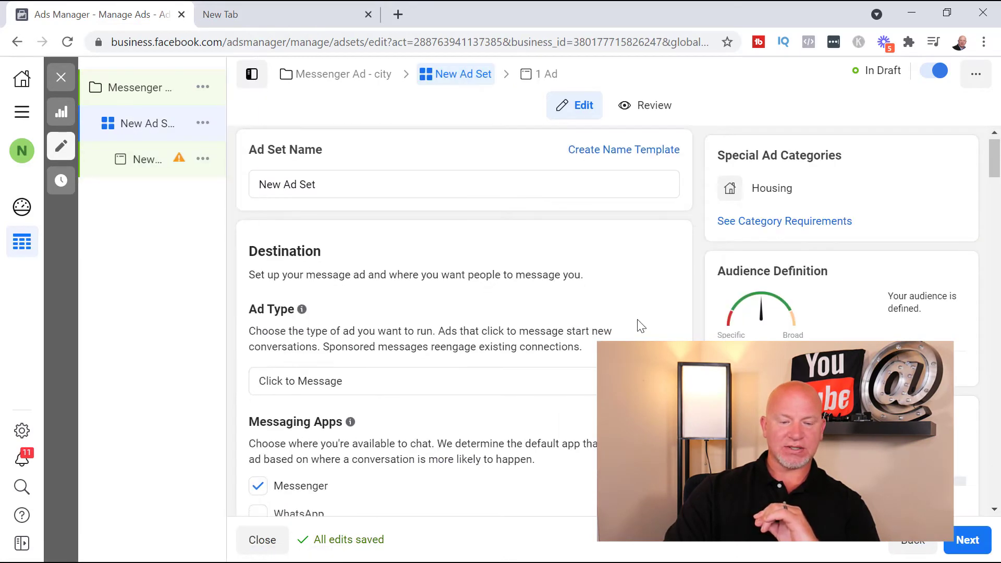
{"action": "scroll", "coordinate": [635, 336], "scroll_direction": "down", "scroll_amount": 10}
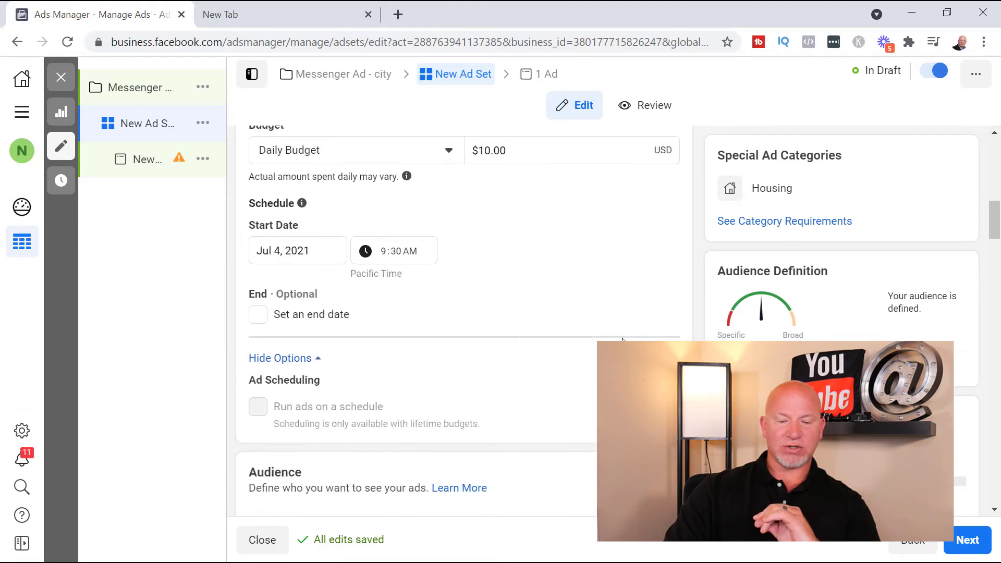
{"action": "scroll", "coordinate": [577, 351], "scroll_direction": "down", "scroll_amount": 3}
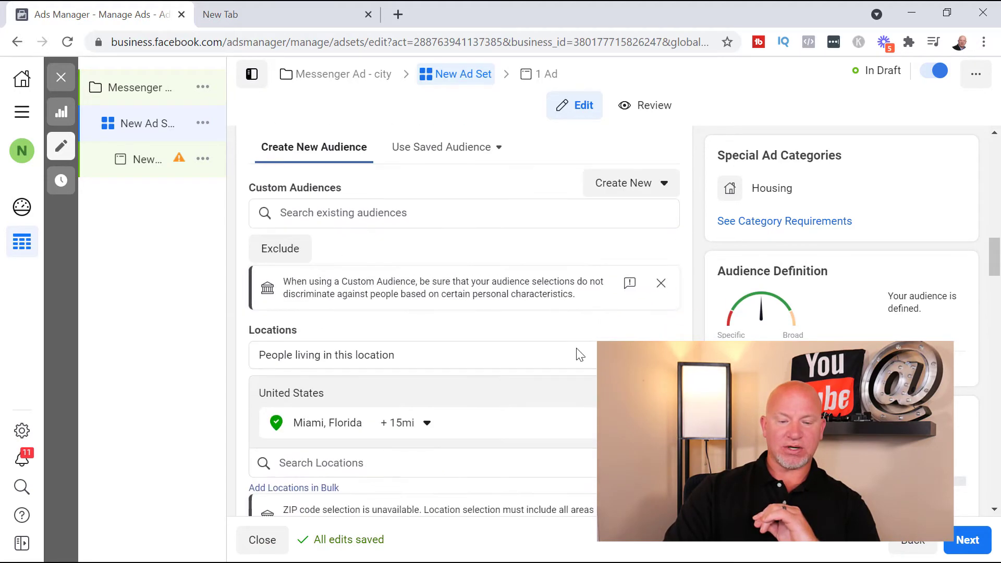
{"action": "left_click", "coordinate": [481, 360]}
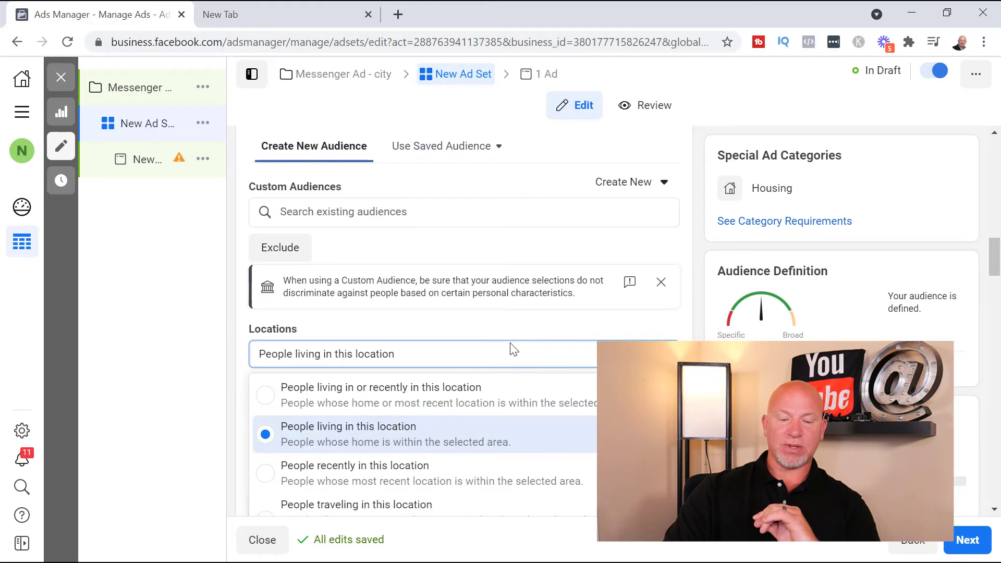
{"action": "scroll", "coordinate": [229, 374], "scroll_direction": "down", "scroll_amount": 2}
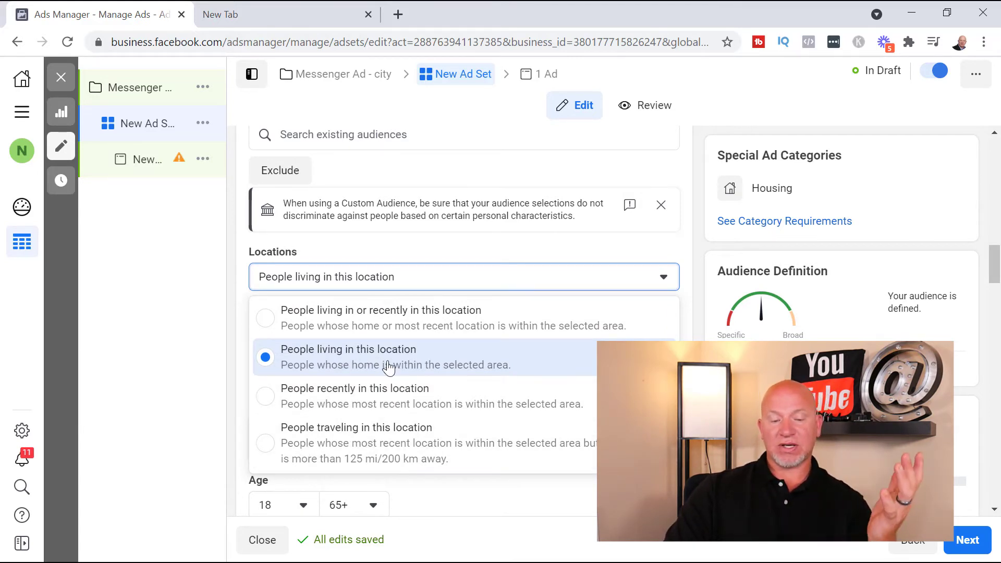
{"action": "left_click", "coordinate": [355, 404]}
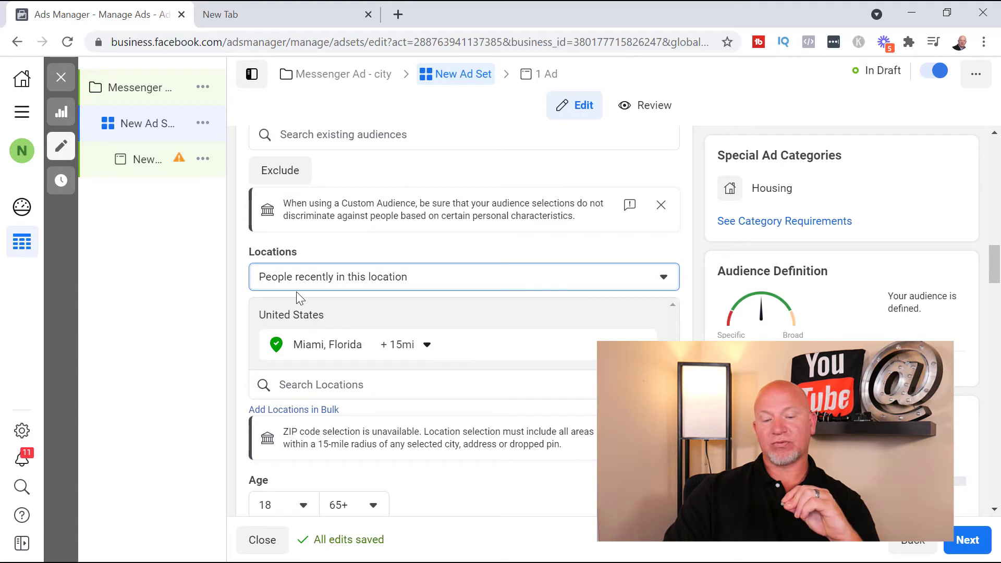
{"action": "left_click", "coordinate": [596, 278]}
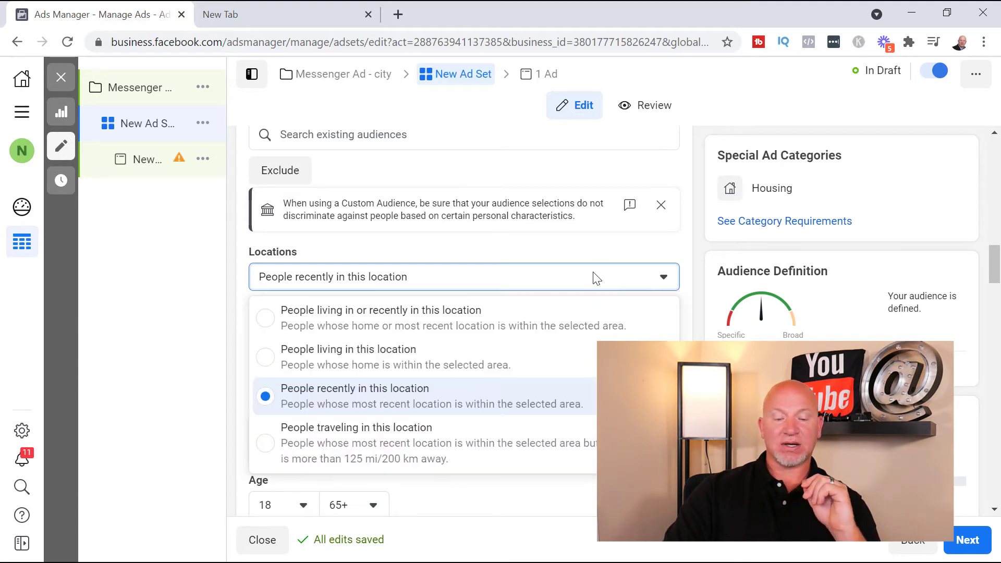
{"action": "left_click", "coordinate": [395, 327]}
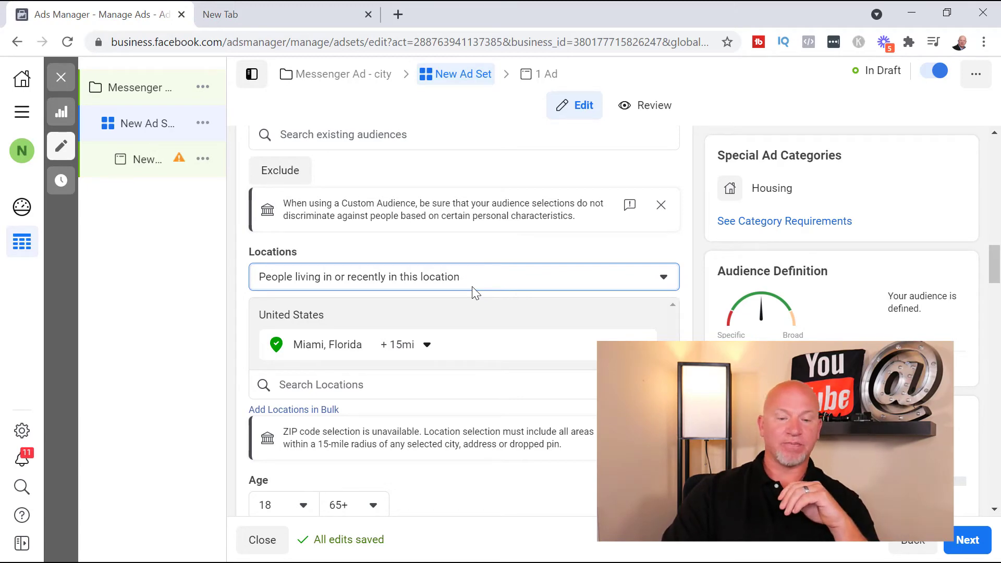
Return to the ad and start creating a new Start Conversations message template
{"action": "left_click", "coordinate": [134, 172]}
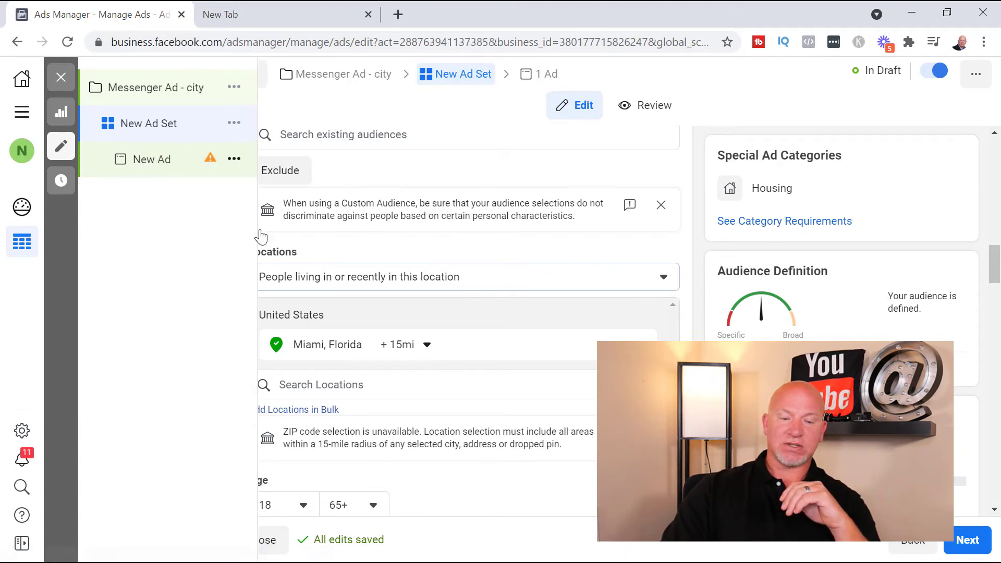
{"action": "scroll", "coordinate": [502, 324], "scroll_direction": "down", "scroll_amount": 15}
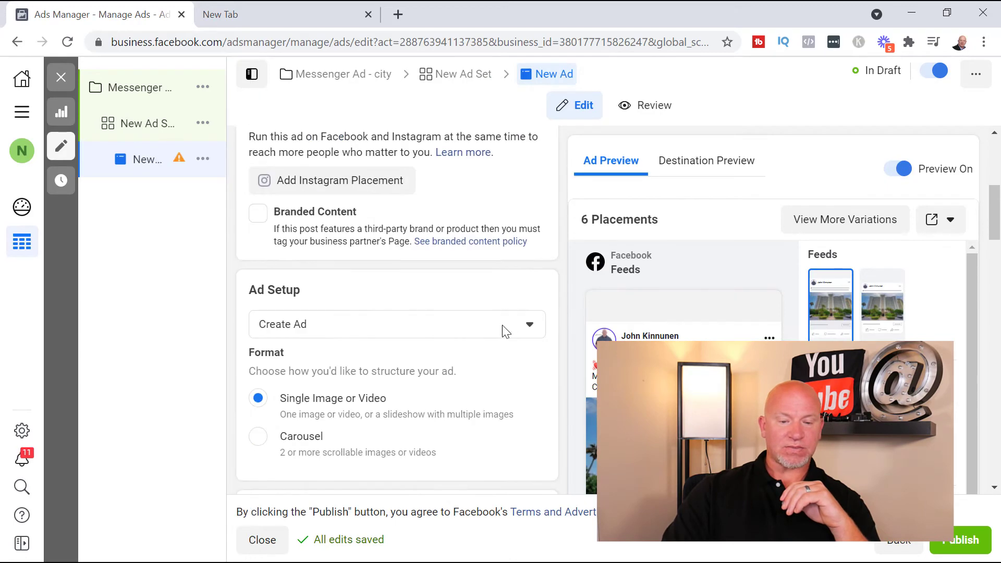
{"action": "scroll", "coordinate": [445, 359], "scroll_direction": "down", "scroll_amount": 12}
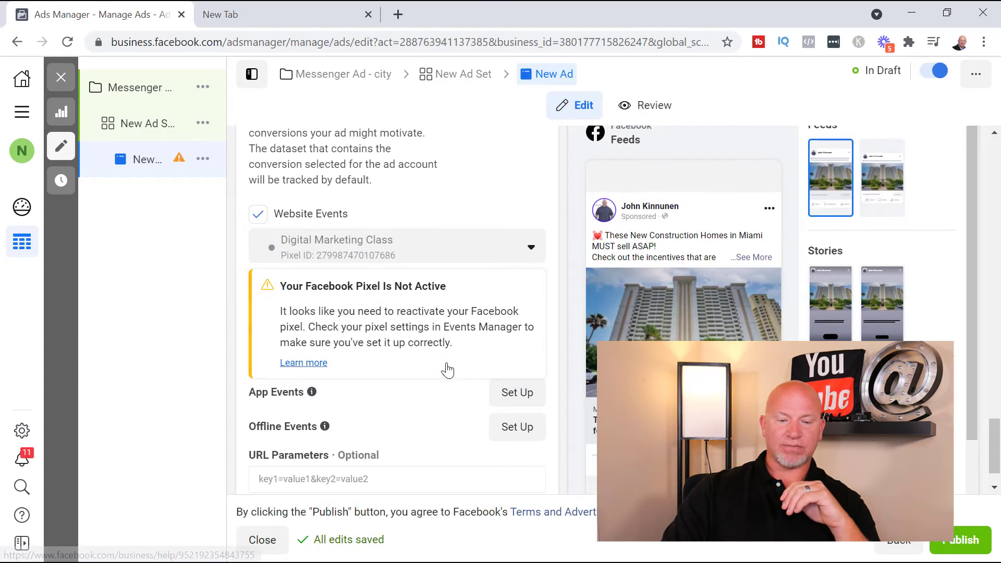
{"action": "scroll", "coordinate": [445, 367], "scroll_direction": "up", "scroll_amount": 8}
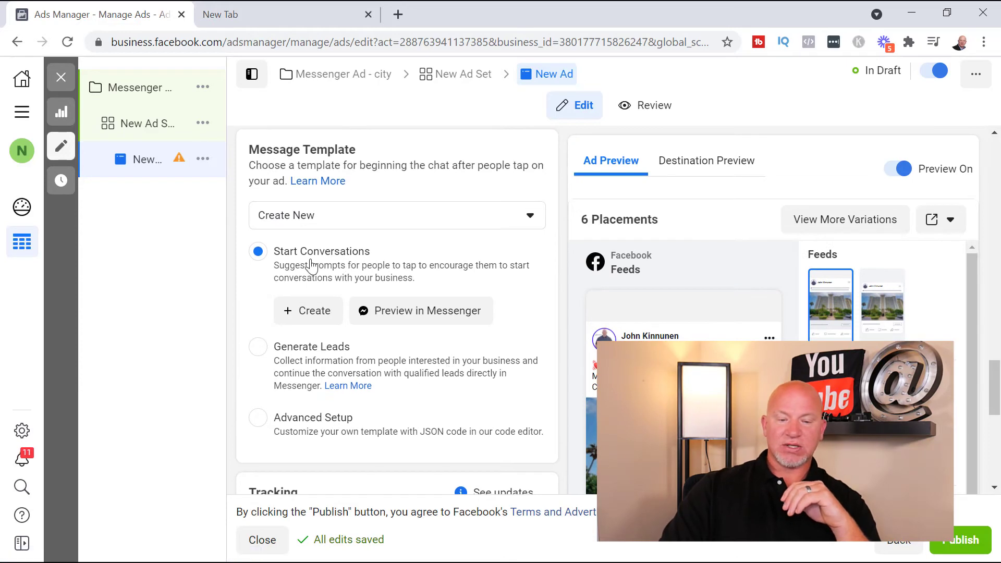
{"action": "left_click", "coordinate": [481, 220]}
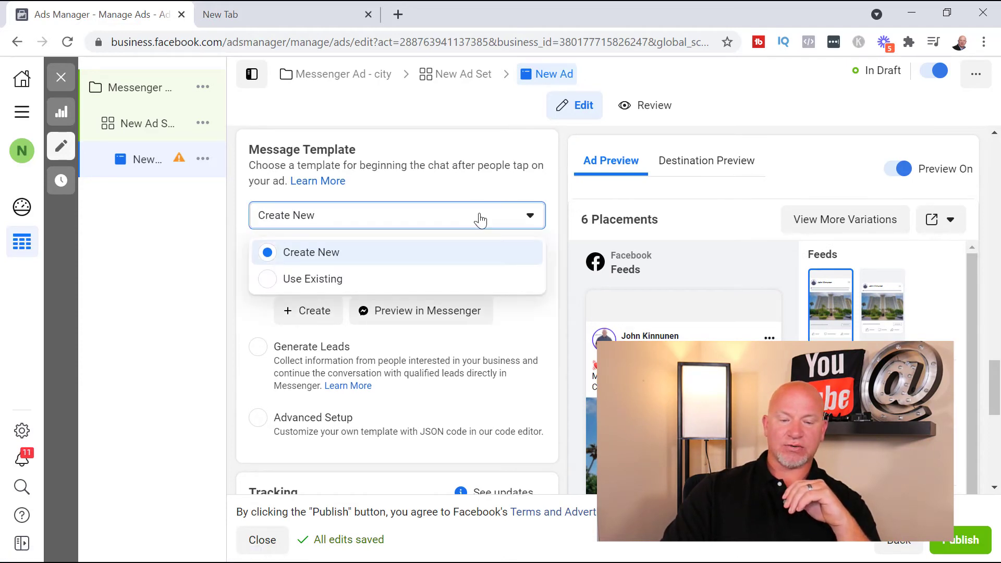
{"action": "left_click", "coordinate": [247, 319]}
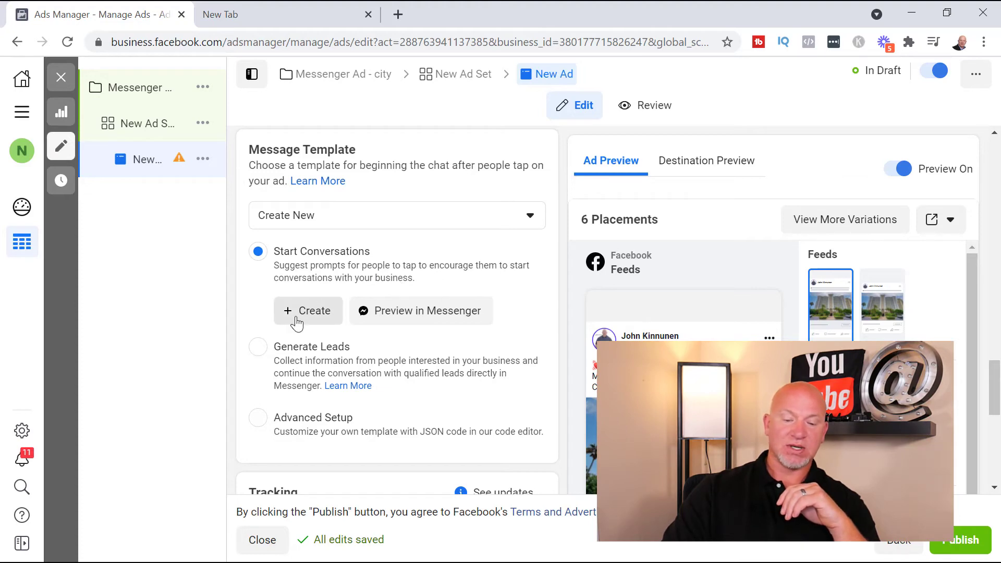
{"action": "left_click", "coordinate": [341, 312]}
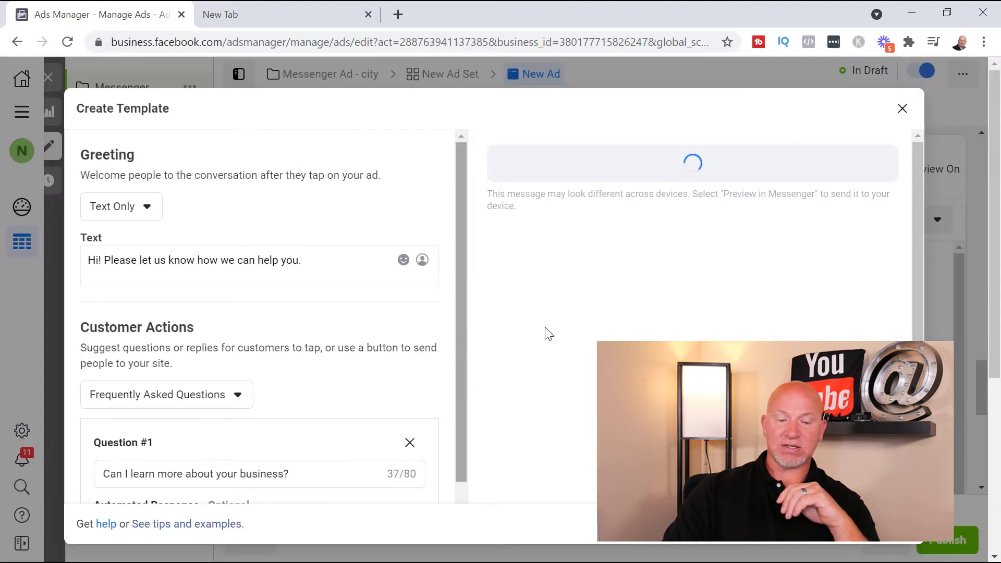
Try the Text & Image and Text & Video greeting formats, and return the greeting to Text Only
{"action": "left_click", "coordinate": [147, 209]}
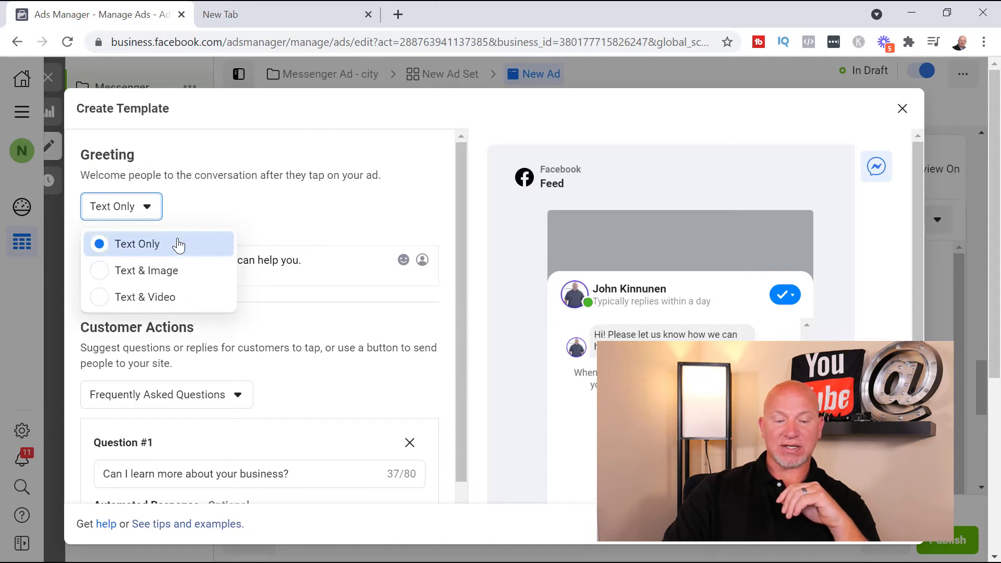
{"action": "left_click", "coordinate": [172, 282]}
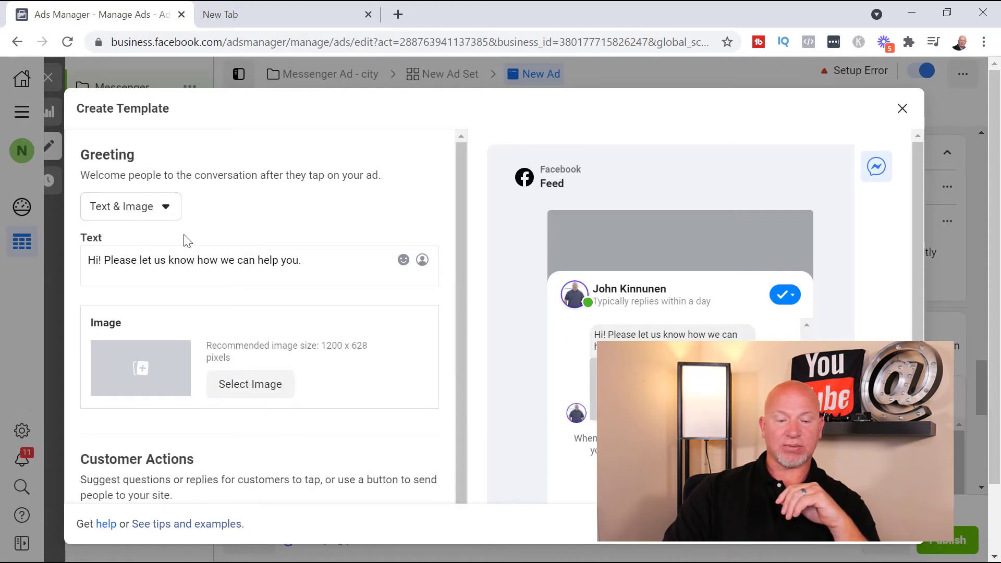
{"action": "left_click", "coordinate": [152, 210]}
{"action": "left_click", "coordinate": [142, 295]}
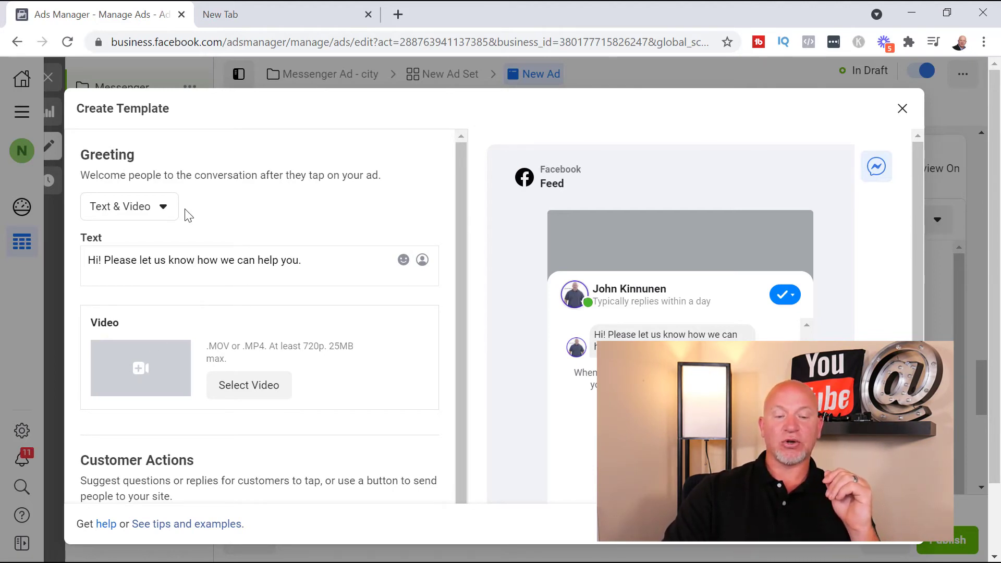
{"action": "left_click", "coordinate": [168, 207]}
{"action": "left_click", "coordinate": [151, 242]}
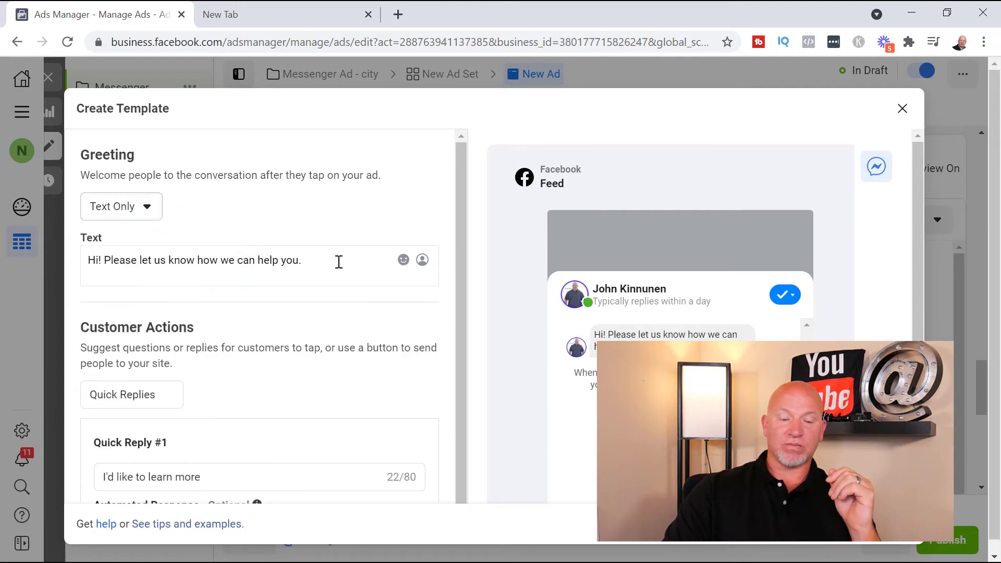
Set the template's greeting format to Text & Video and review the default greeting text
{"action": "scroll", "coordinate": [266, 261], "scroll_direction": "down", "scroll_amount": 1}
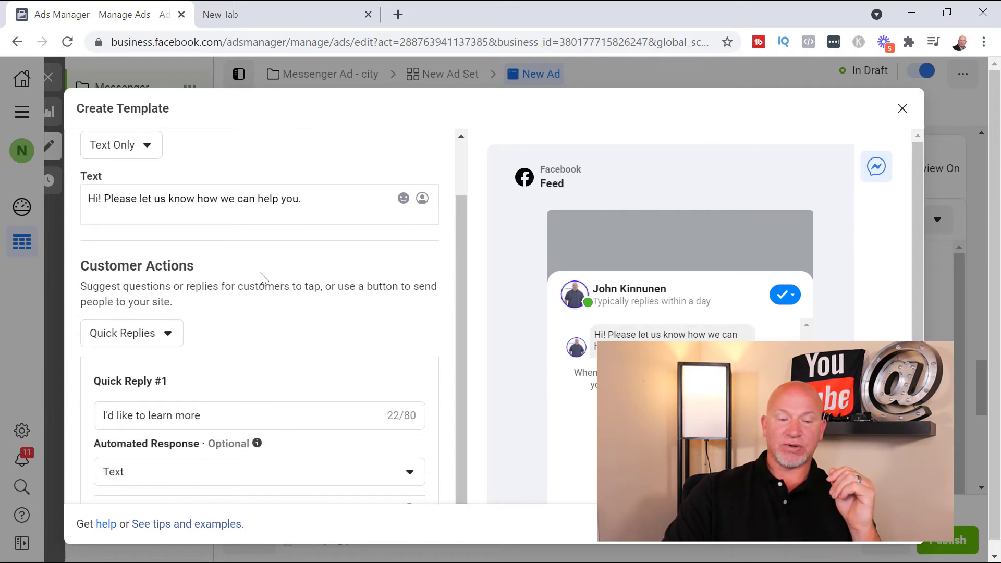
{"action": "left_click", "coordinate": [109, 210]}
{"action": "left_click_drag", "start_coordinate": [303, 204], "coordinate": [102, 205]}
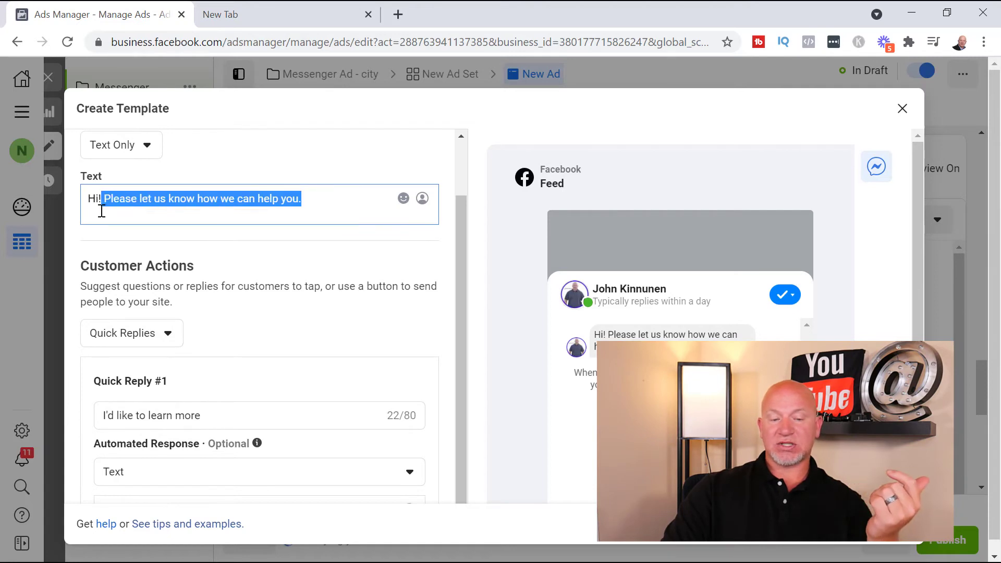
{"action": "left_click", "coordinate": [143, 148]}
{"action": "left_click", "coordinate": [146, 232]}
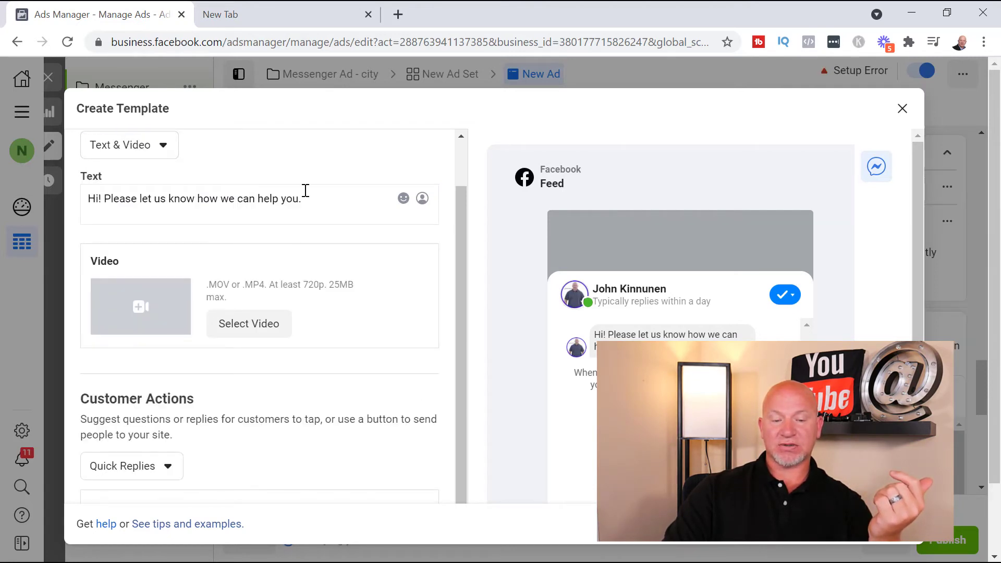
{"action": "left_click_drag", "start_coordinate": [304, 198], "coordinate": [103, 200]}
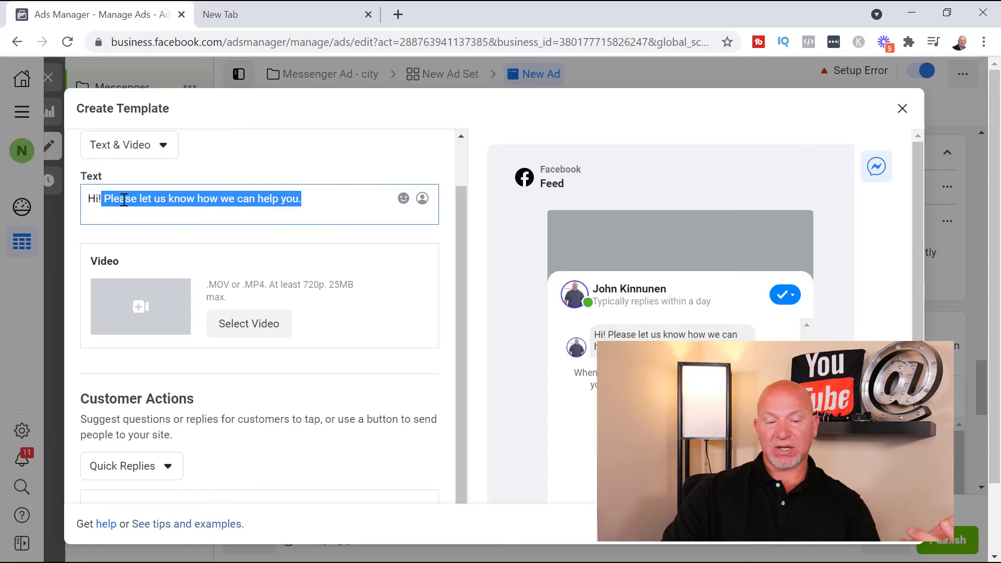
{"action": "left_click", "coordinate": [102, 203]}
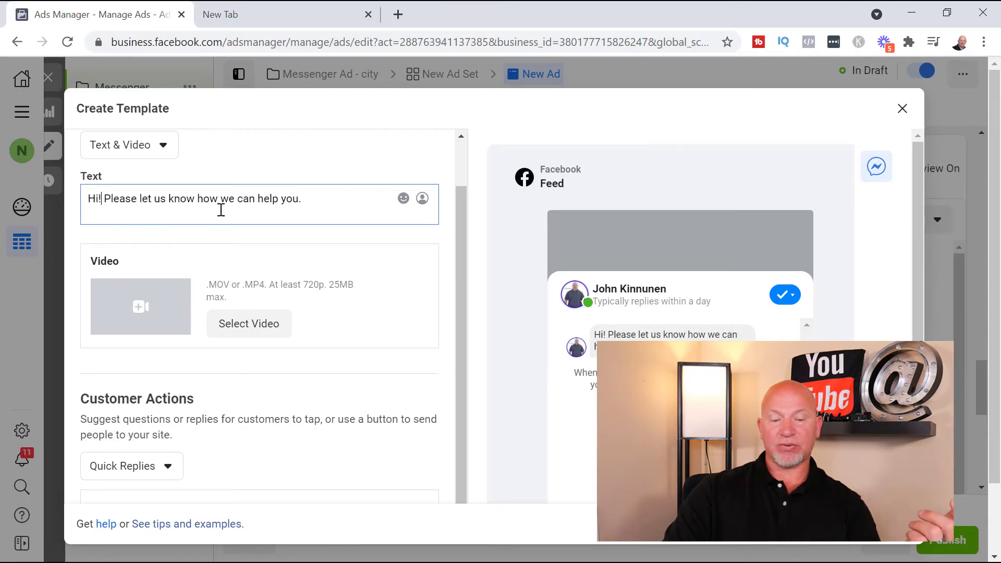
Review the template's Quick Replies section, its automated response and save settings, and the available customer action types
{"action": "scroll", "coordinate": [261, 324], "scroll_direction": "down", "scroll_amount": 4}
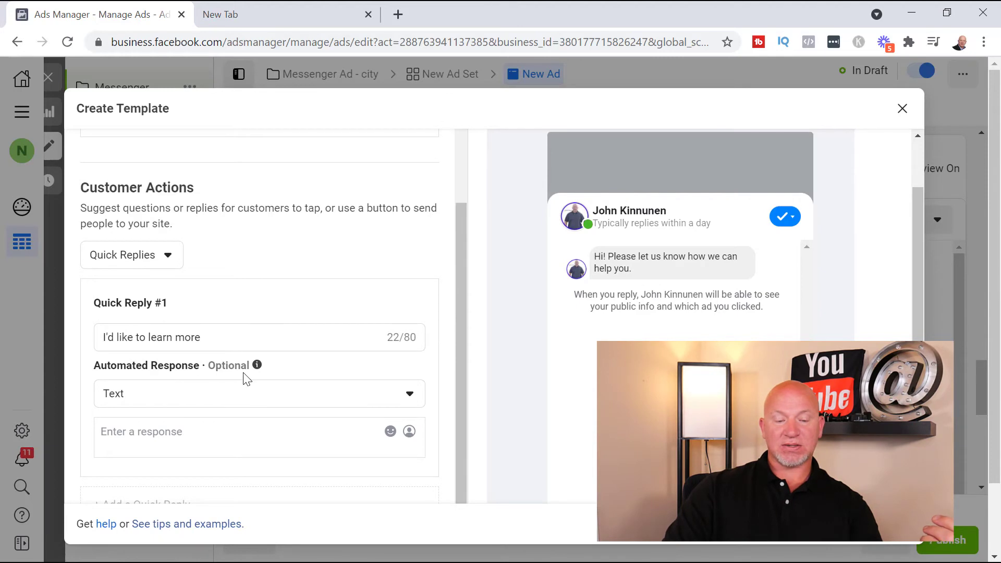
{"action": "left_click", "coordinate": [153, 398]}
{"action": "left_click", "coordinate": [395, 395]}
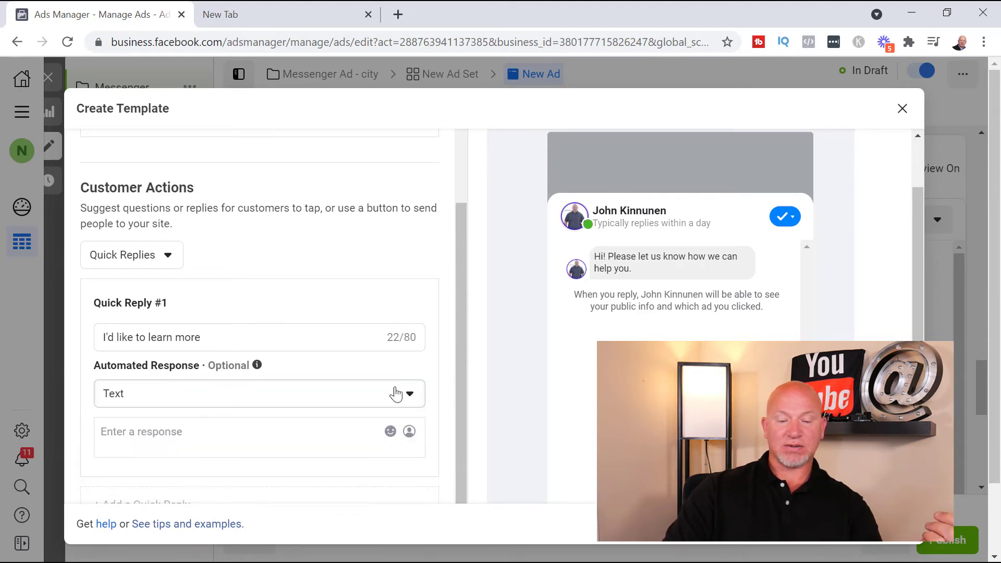
{"action": "scroll", "coordinate": [420, 324], "scroll_direction": "down", "scroll_amount": 3}
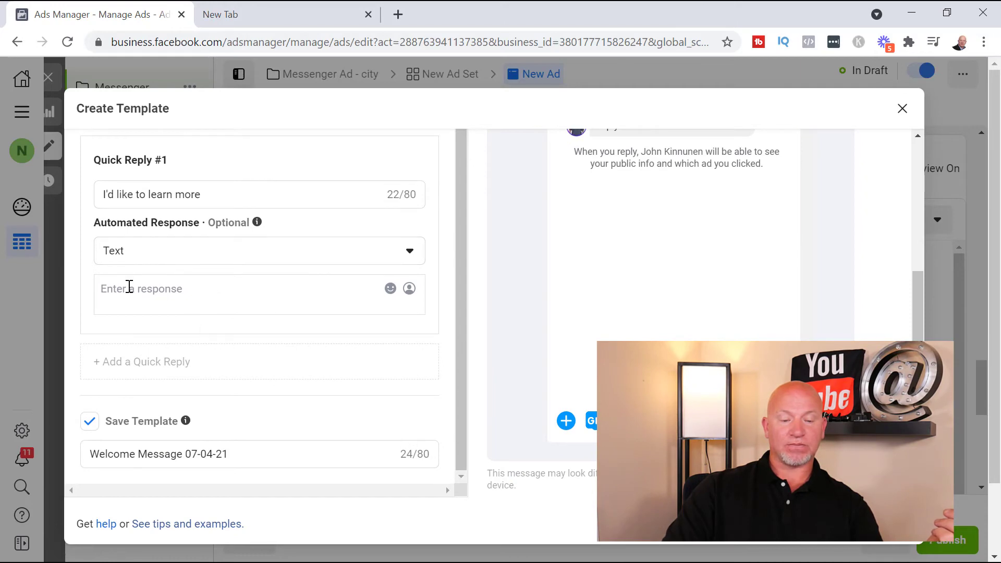
{"action": "scroll", "coordinate": [210, 300], "scroll_direction": "down", "scroll_amount": 1}
{"action": "scroll", "coordinate": [211, 300], "scroll_direction": "down", "scroll_amount": 1}
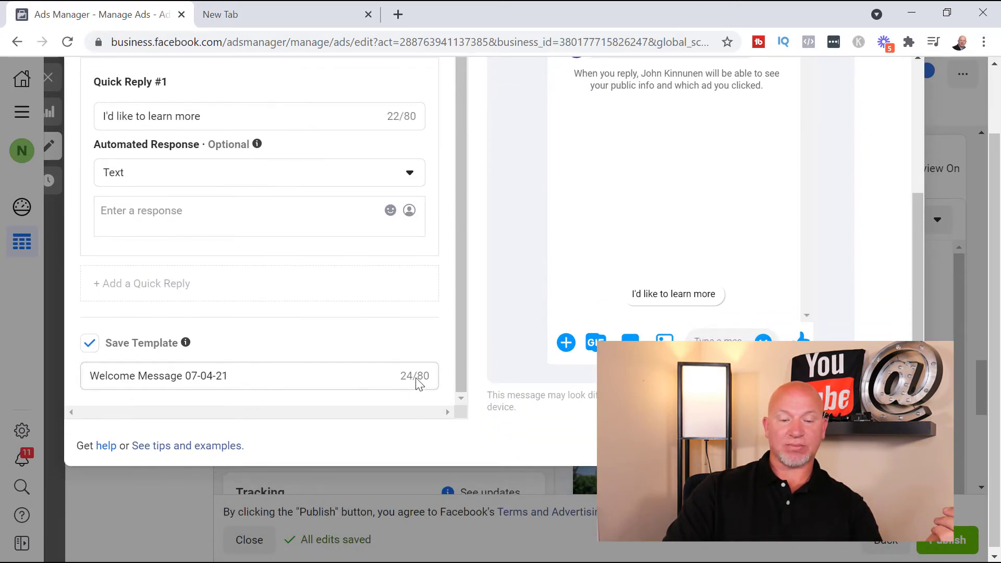
{"action": "scroll", "coordinate": [364, 336], "scroll_direction": "up", "scroll_amount": 10}
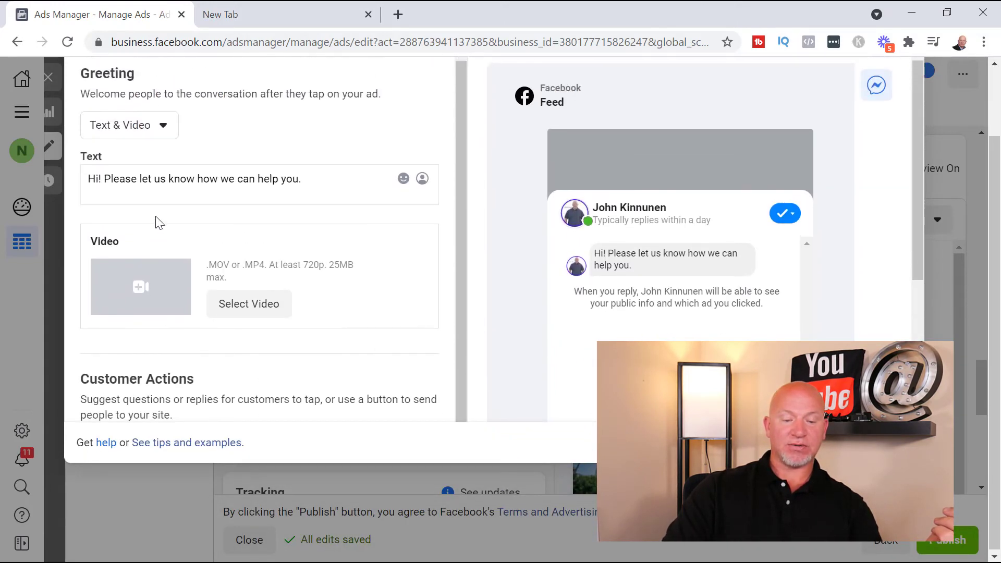
{"action": "scroll", "coordinate": [221, 326], "scroll_direction": "up", "scroll_amount": 2}
{"action": "scroll", "coordinate": [209, 334], "scroll_direction": "down", "scroll_amount": 4}
{"action": "left_click", "coordinate": [167, 334]}
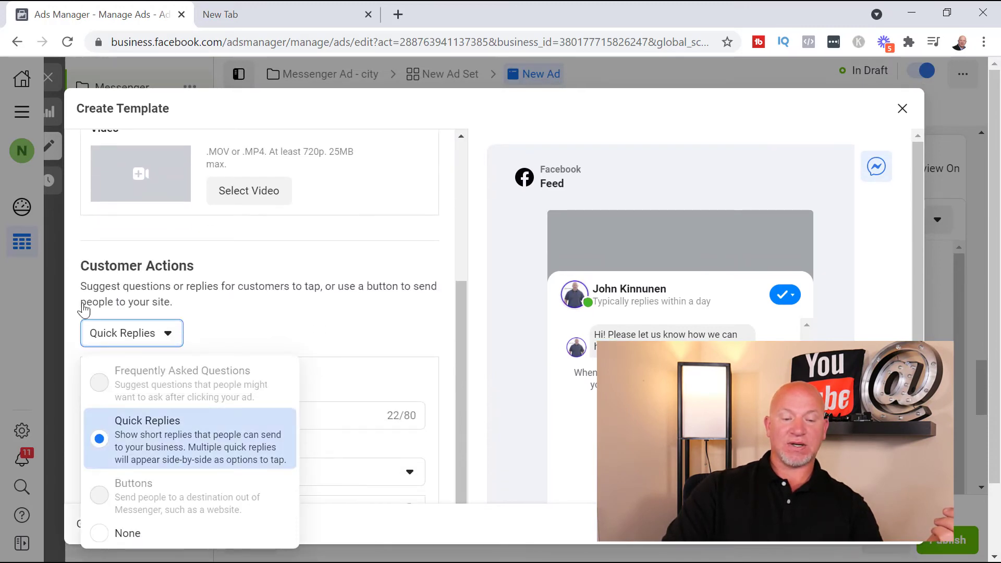
{"action": "left_click", "coordinate": [372, 274]}
Set the template's greeting format to Text Only
{"action": "scroll", "coordinate": [263, 336], "scroll_direction": "up", "scroll_amount": 3}
{"action": "left_click", "coordinate": [151, 212]}
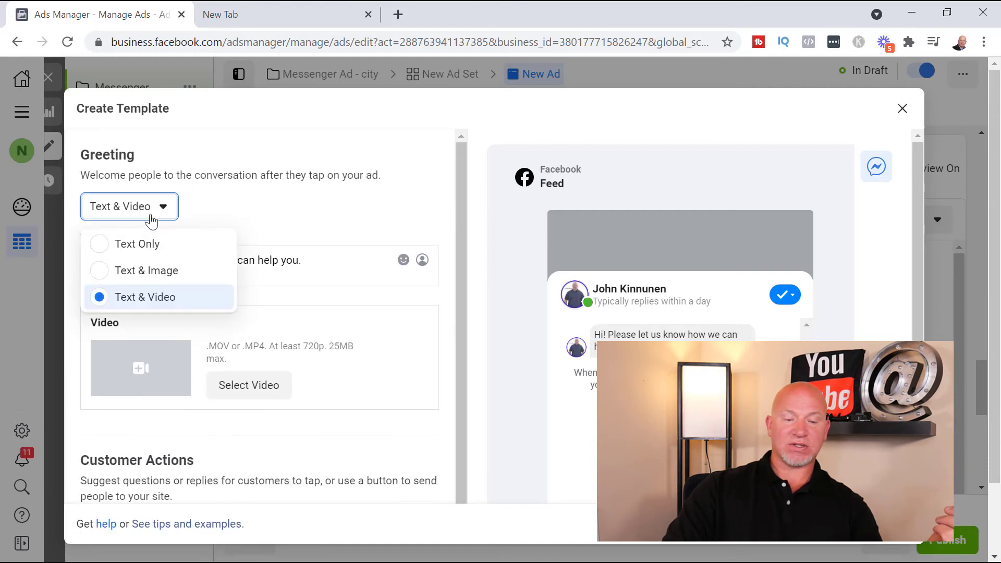
{"action": "left_click", "coordinate": [137, 245]}
Switch the template's customer actions to Frequently Asked Questions and review the suggested questions
{"action": "scroll", "coordinate": [308, 262], "scroll_direction": "down", "scroll_amount": 2}
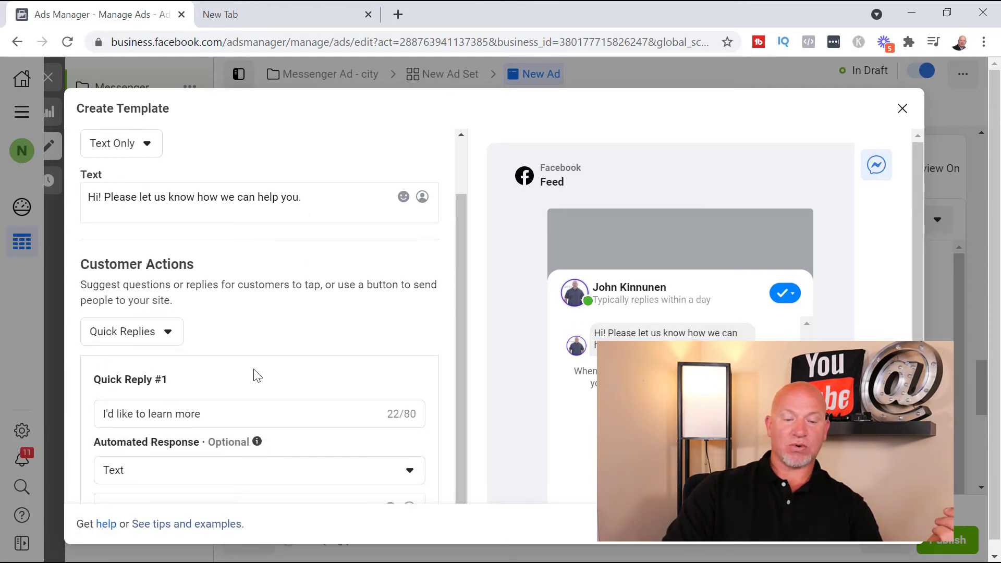
{"action": "scroll", "coordinate": [256, 375], "scroll_direction": "down", "scroll_amount": 3}
{"action": "left_click", "coordinate": [155, 180]}
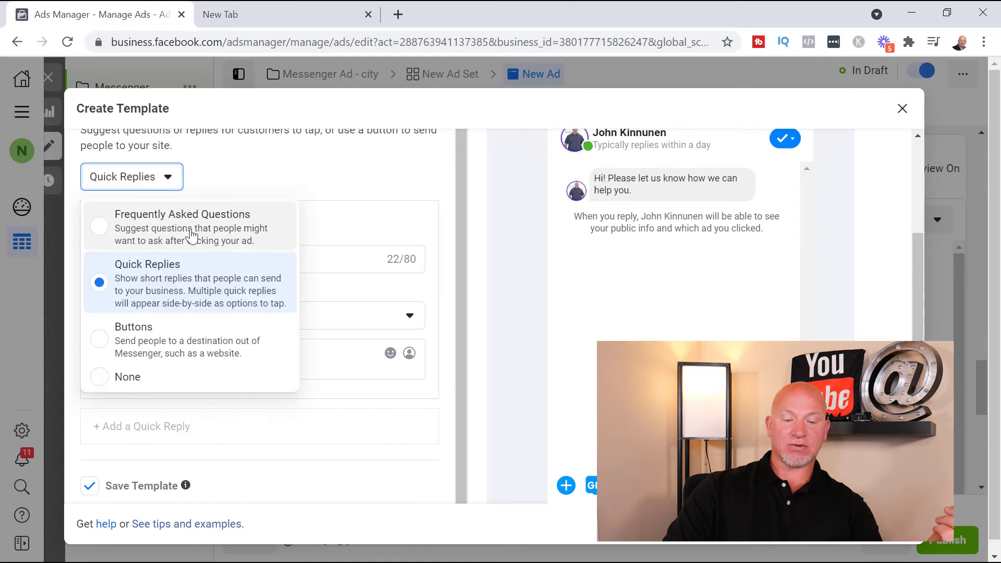
{"action": "left_click", "coordinate": [208, 233]}
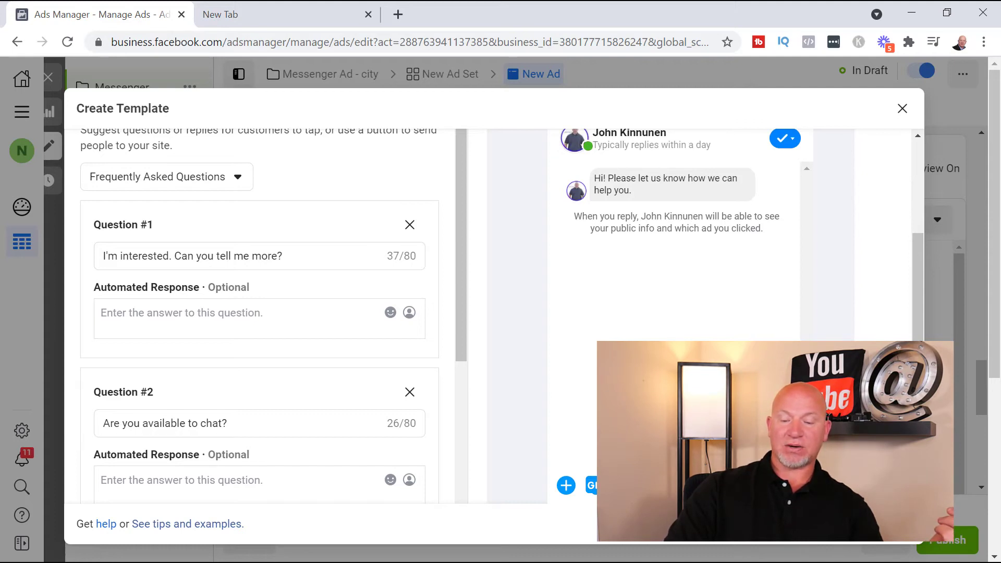
{"action": "scroll", "coordinate": [335, 351], "scroll_direction": "down", "scroll_amount": 5}
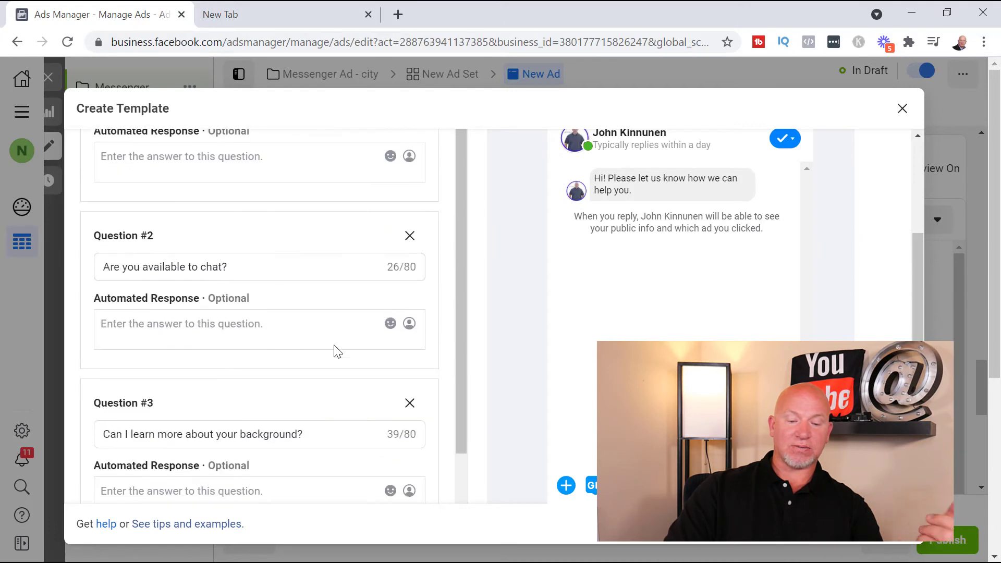
Reword Question #3 as "Can I learn more about the available properties?" and start on its automated response
{"action": "left_click_drag", "start_coordinate": [320, 356], "coordinate": [221, 362]}
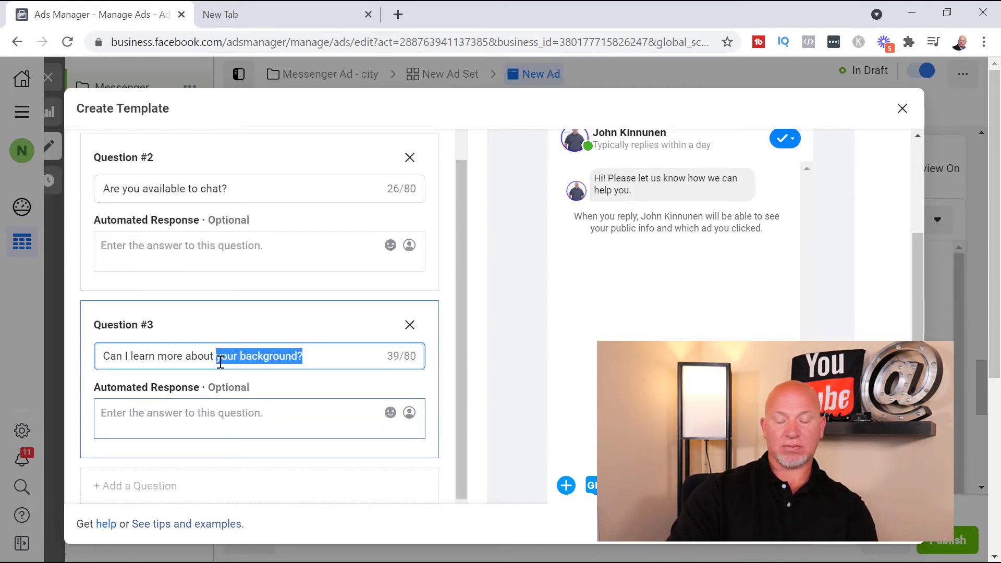
{"action": "type", "text": "the pro"}
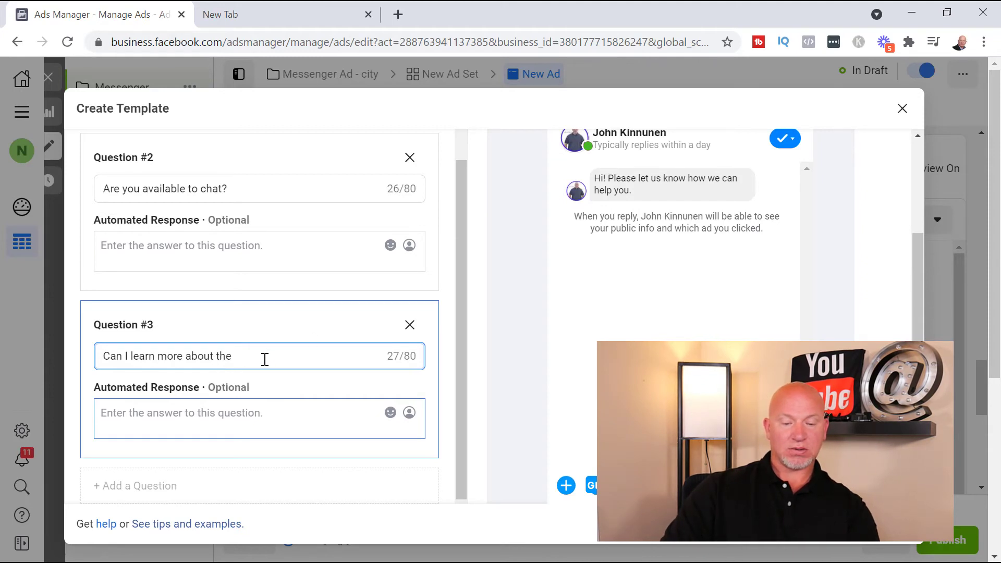
{"action": "type", "text": "available properties"}
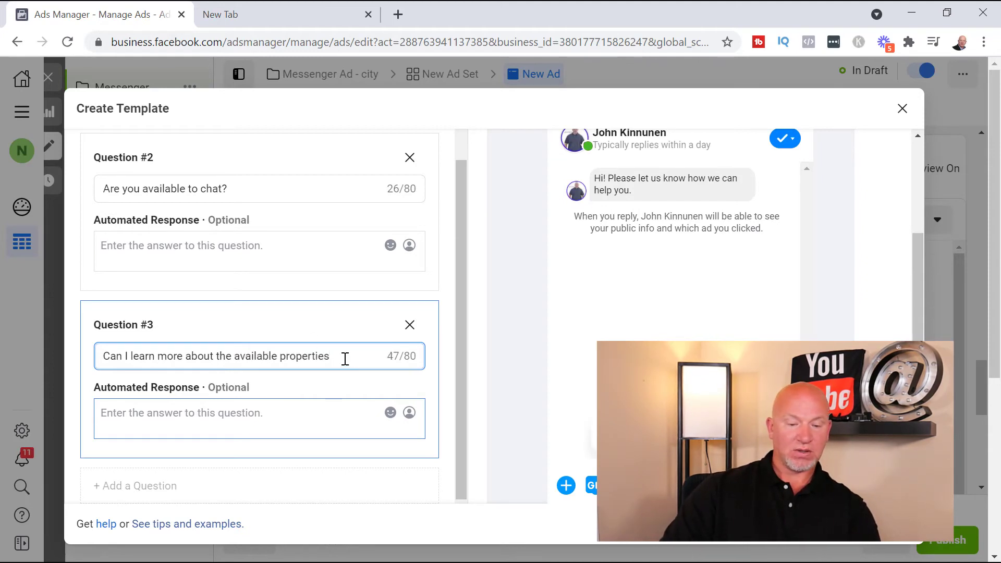
{"action": "type", "text": "?"}
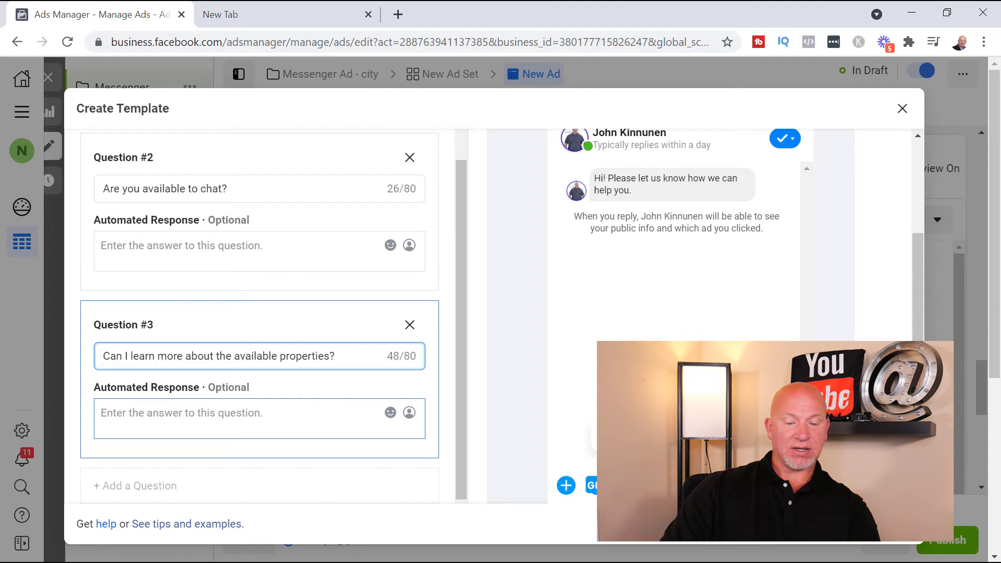
{"action": "left_click", "coordinate": [158, 423]}
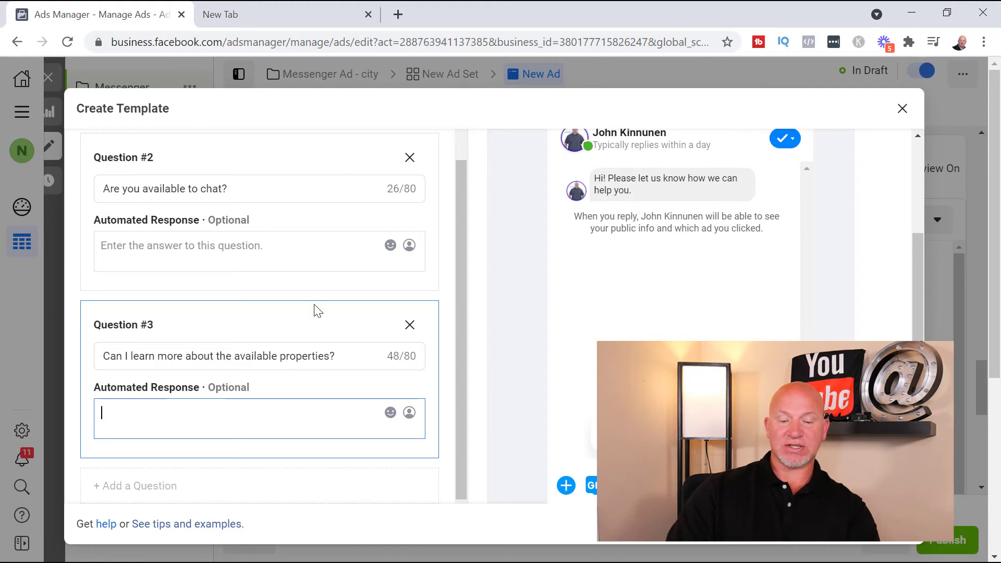
Review the greeting text, the frequently asked questions and the available greeting formats in the template
{"action": "scroll", "coordinate": [315, 311], "scroll_direction": "down", "scroll_amount": 1}
{"action": "scroll", "coordinate": [457, 449], "scroll_direction": "up", "scroll_amount": 6}
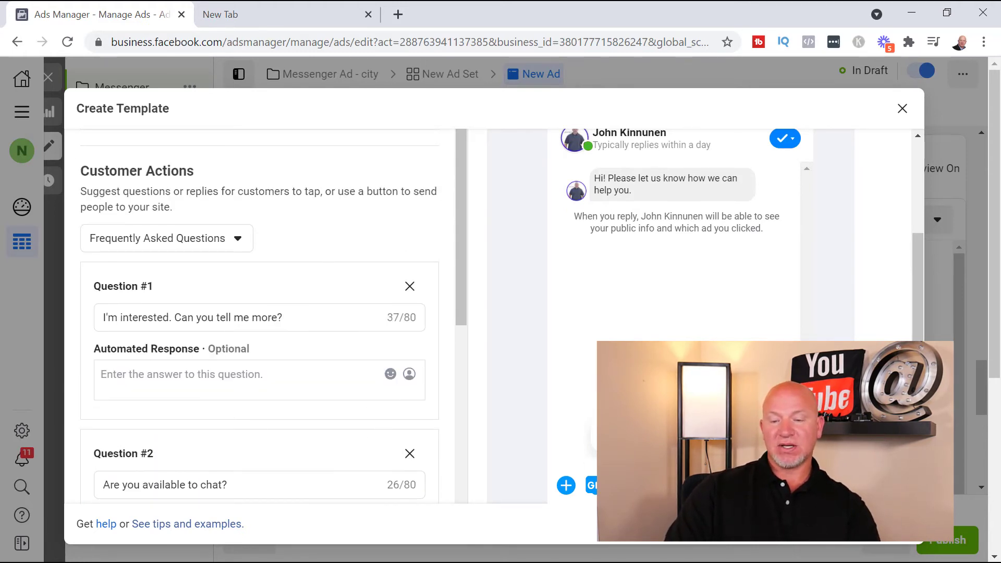
{"action": "scroll", "coordinate": [590, 384], "scroll_direction": "up", "scroll_amount": 3}
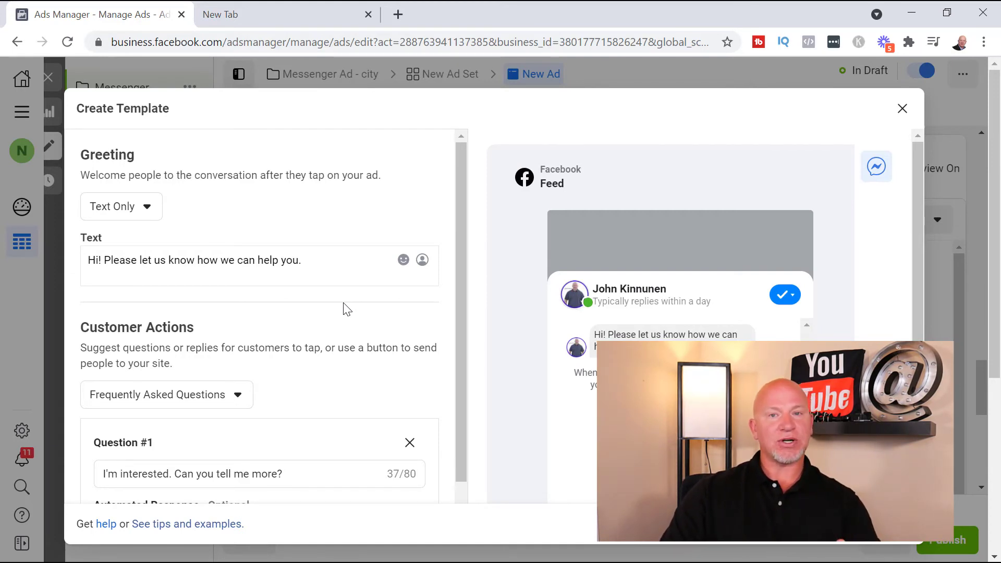
{"action": "scroll", "coordinate": [335, 290], "scroll_direction": "down", "scroll_amount": 6}
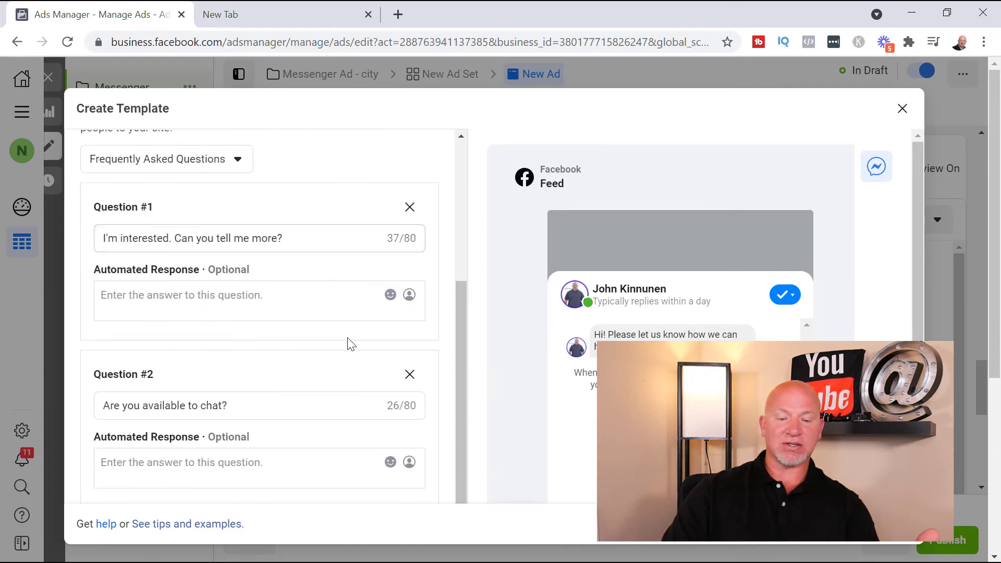
{"action": "scroll", "coordinate": [291, 375], "scroll_direction": "up", "scroll_amount": 6}
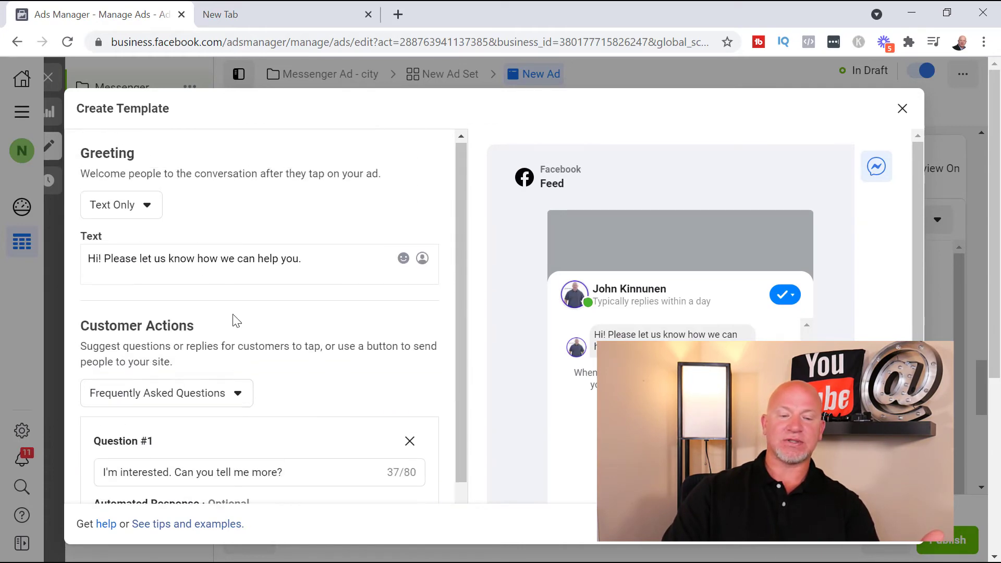
{"action": "left_click", "coordinate": [145, 208]}
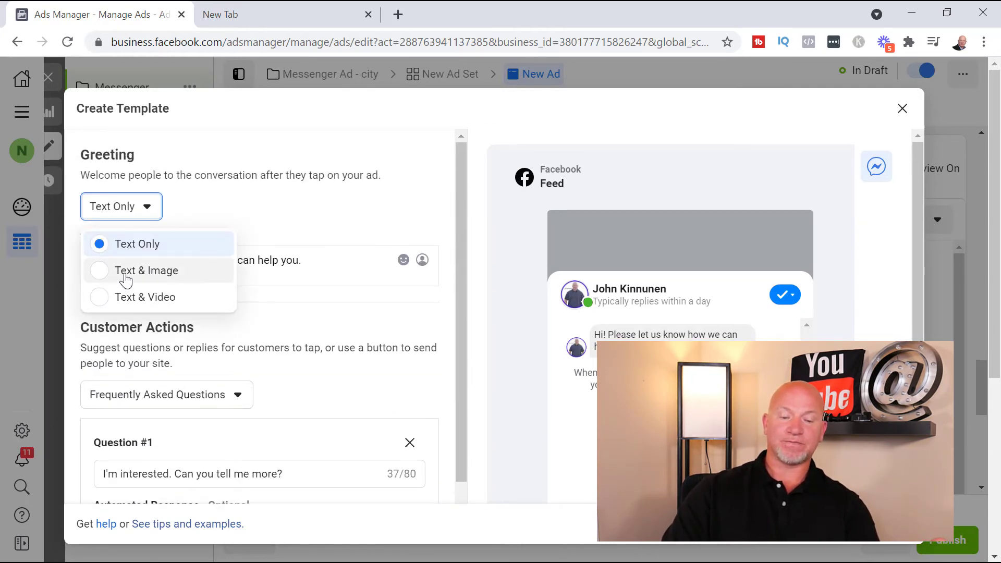
{"action": "left_click", "coordinate": [374, 194]}
Change the template's customer actions from Frequently Asked Questions back to Quick Replies
{"action": "scroll", "coordinate": [292, 261], "scroll_direction": "down", "scroll_amount": 3}
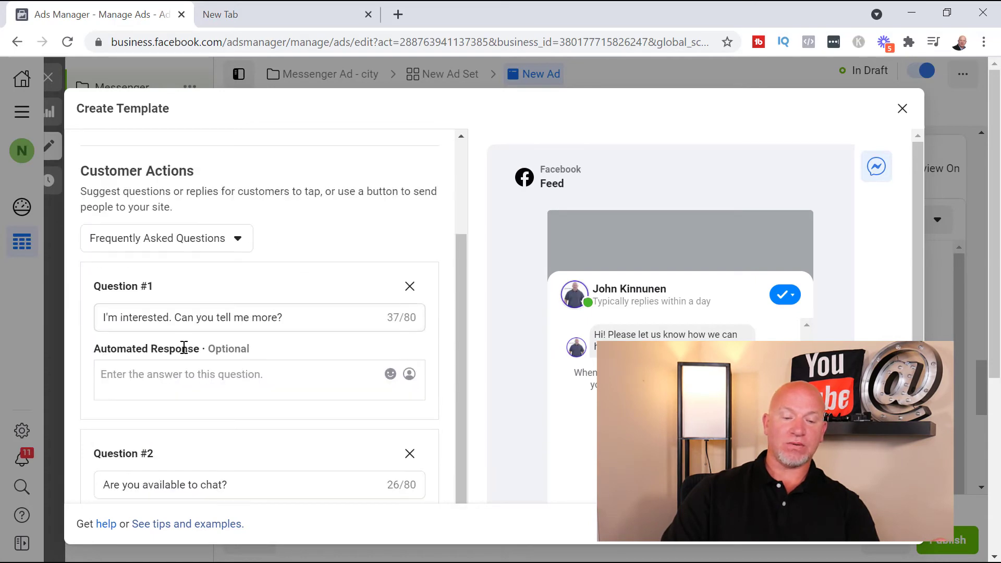
{"action": "left_click", "coordinate": [211, 241]}
{"action": "left_click", "coordinate": [160, 344]}
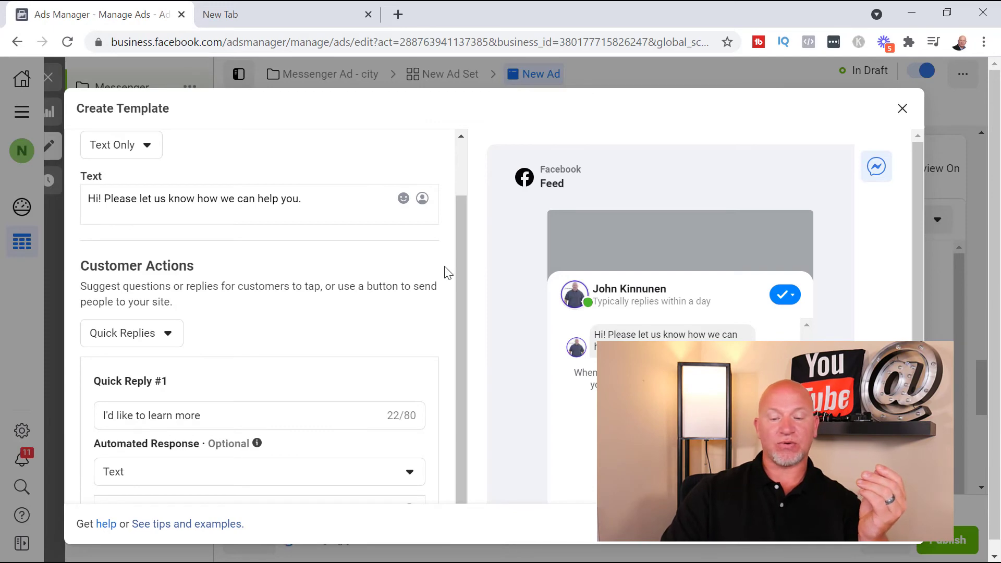
Examine the Quick Reply #1 settings, the greeting format choices and the customer action types in the template
{"action": "scroll", "coordinate": [443, 270], "scroll_direction": "down", "scroll_amount": 4}
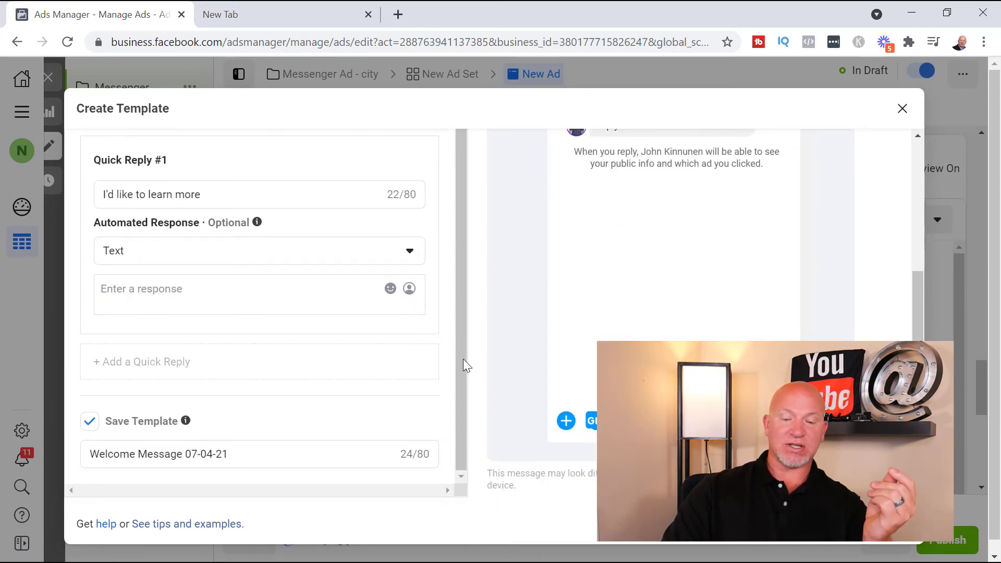
{"action": "scroll", "coordinate": [449, 375], "scroll_direction": "up", "scroll_amount": 3}
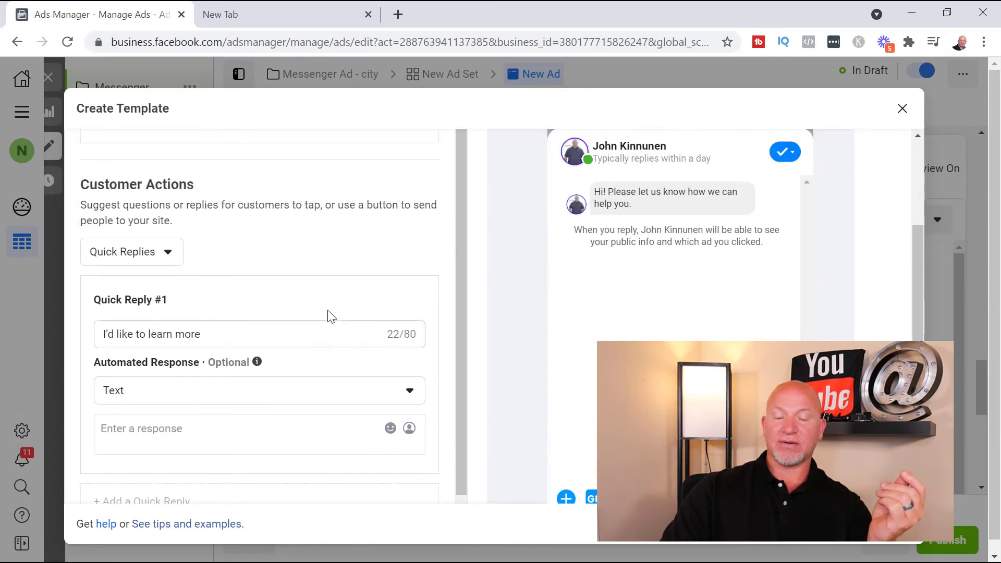
{"action": "scroll", "coordinate": [451, 406], "scroll_direction": "down", "scroll_amount": 2}
{"action": "scroll", "coordinate": [307, 328], "scroll_direction": "up", "scroll_amount": 4}
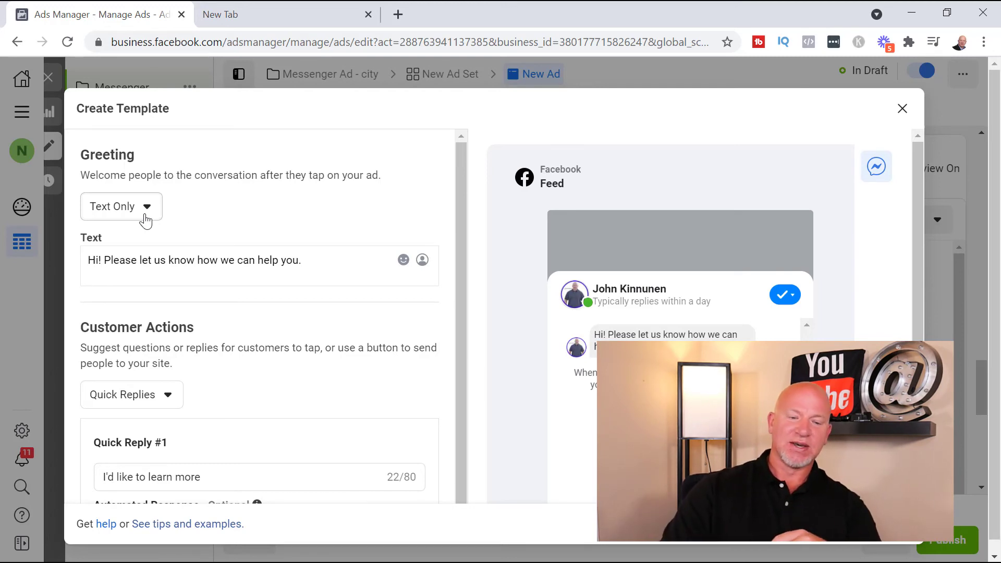
{"action": "left_click", "coordinate": [146, 220]}
{"action": "left_click", "coordinate": [226, 245]}
{"action": "scroll", "coordinate": [233, 308], "scroll_direction": "down", "scroll_amount": 2}
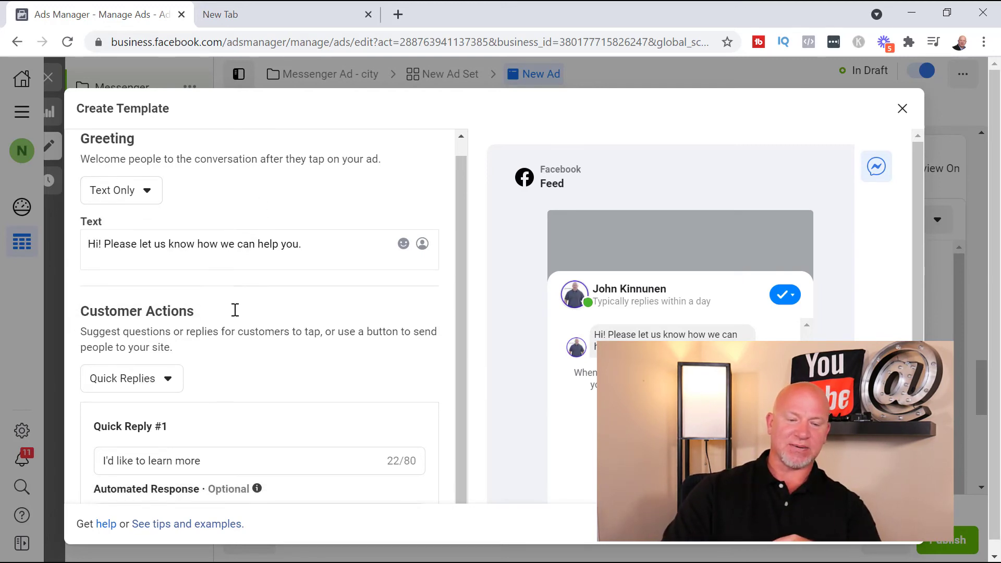
{"action": "left_click", "coordinate": [168, 338]}
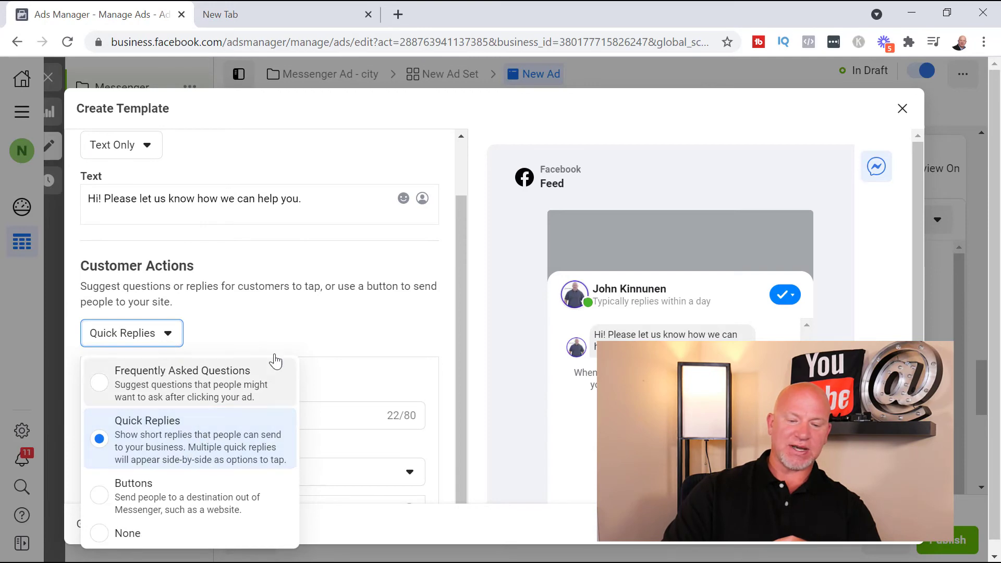
{"action": "left_click", "coordinate": [346, 324]}
{"action": "scroll", "coordinate": [305, 405], "scroll_direction": "down", "scroll_amount": 3}
{"action": "scroll", "coordinate": [305, 405], "scroll_direction": "down", "scroll_amount": 1}
{"action": "scroll", "coordinate": [257, 433], "scroll_direction": "up", "scroll_amount": 1}
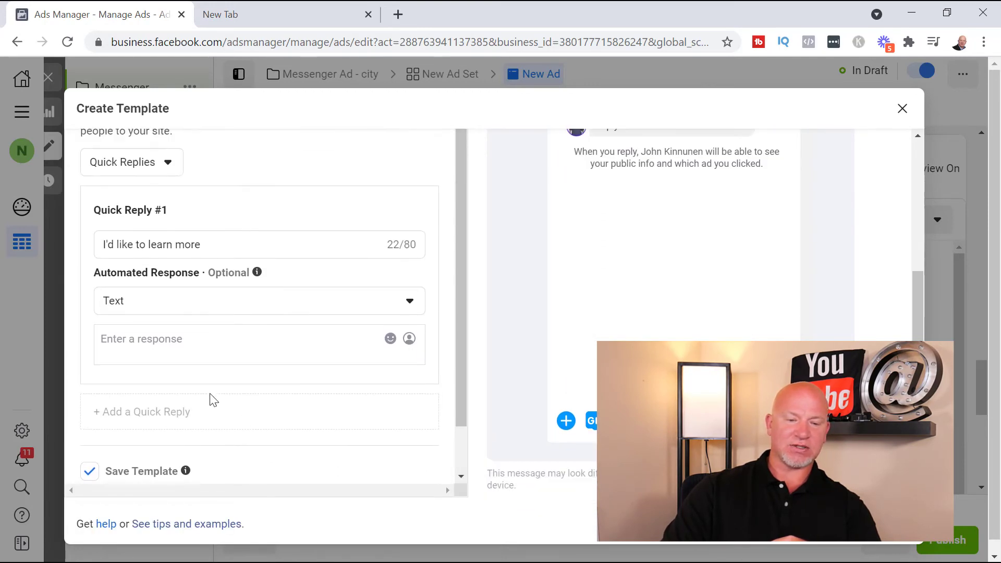
Set the template's customer actions to Buttons and review the text and website URL fields for Button #1
{"action": "left_click", "coordinate": [154, 175]}
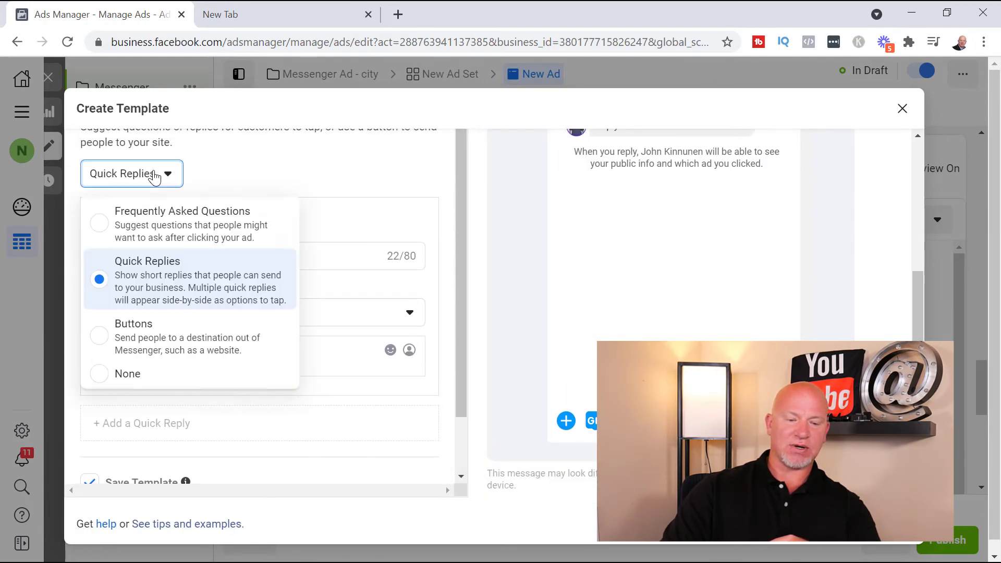
{"action": "left_click", "coordinate": [148, 344]}
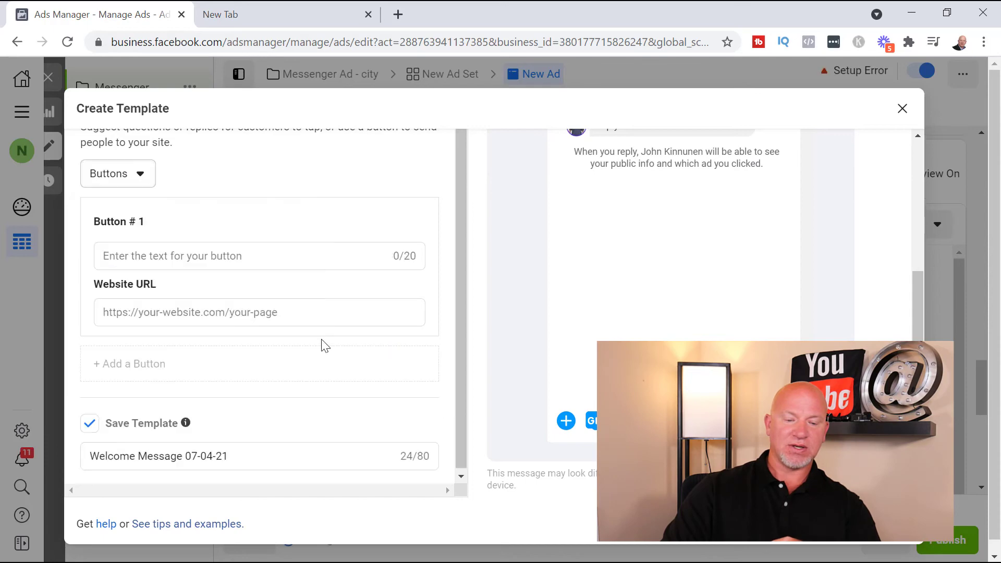
{"action": "left_click", "coordinate": [273, 313]}
{"action": "scroll", "coordinate": [166, 321], "scroll_direction": "up", "scroll_amount": 3}
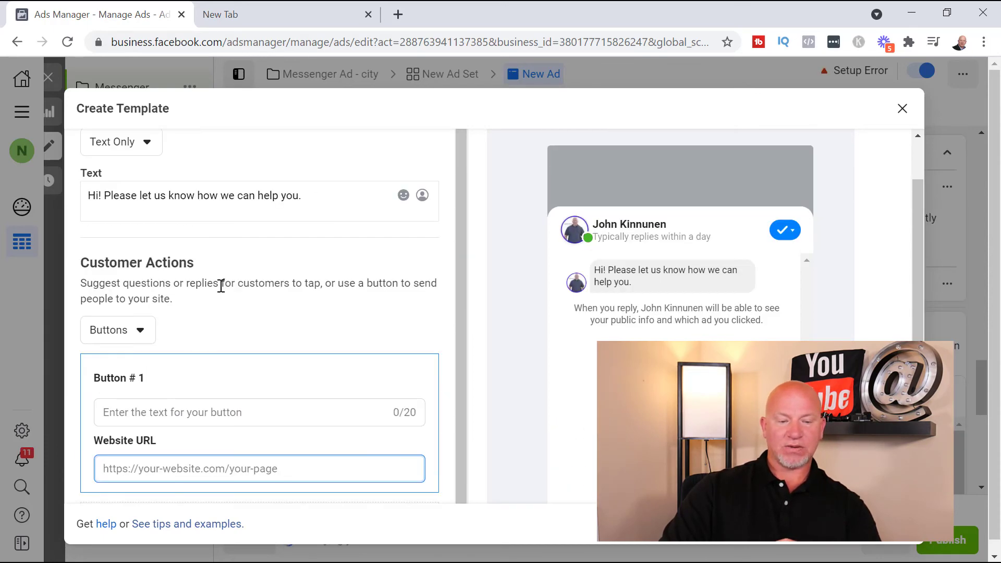
{"action": "scroll", "coordinate": [221, 286], "scroll_direction": "up", "scroll_amount": 1}
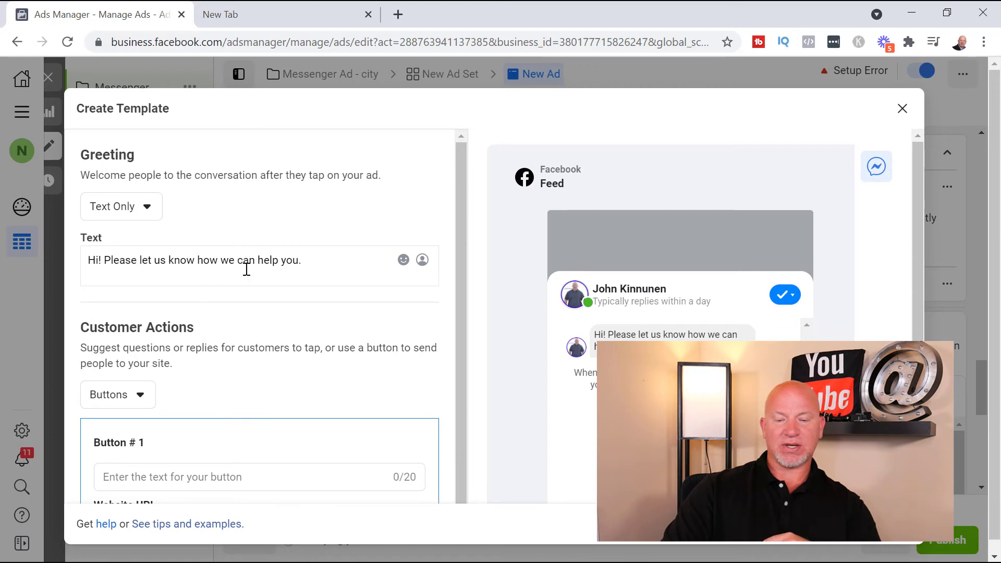
{"action": "scroll", "coordinate": [380, 291], "scroll_direction": "down", "scroll_amount": 4}
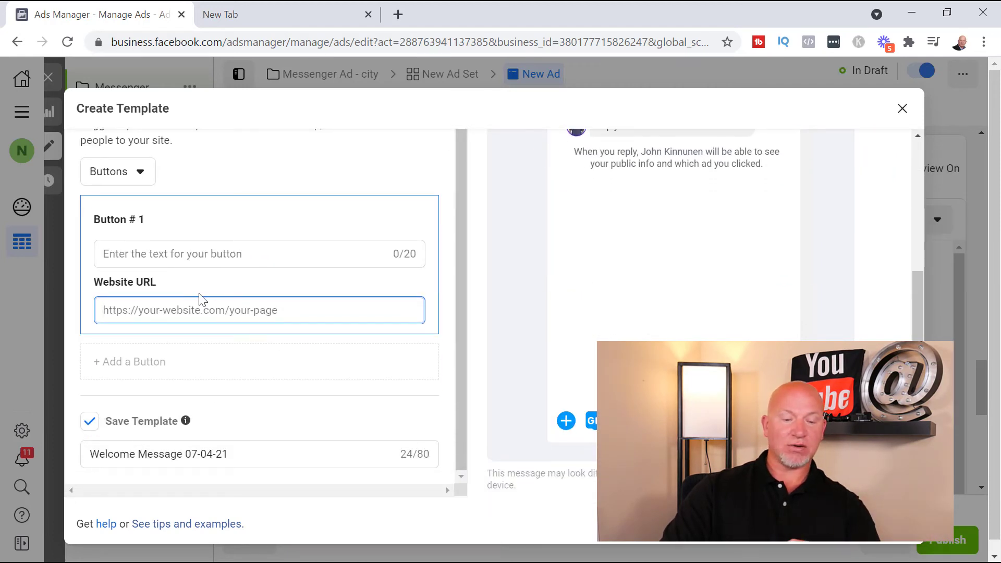
{"action": "scroll", "coordinate": [174, 264], "scroll_direction": "up", "scroll_amount": 3}
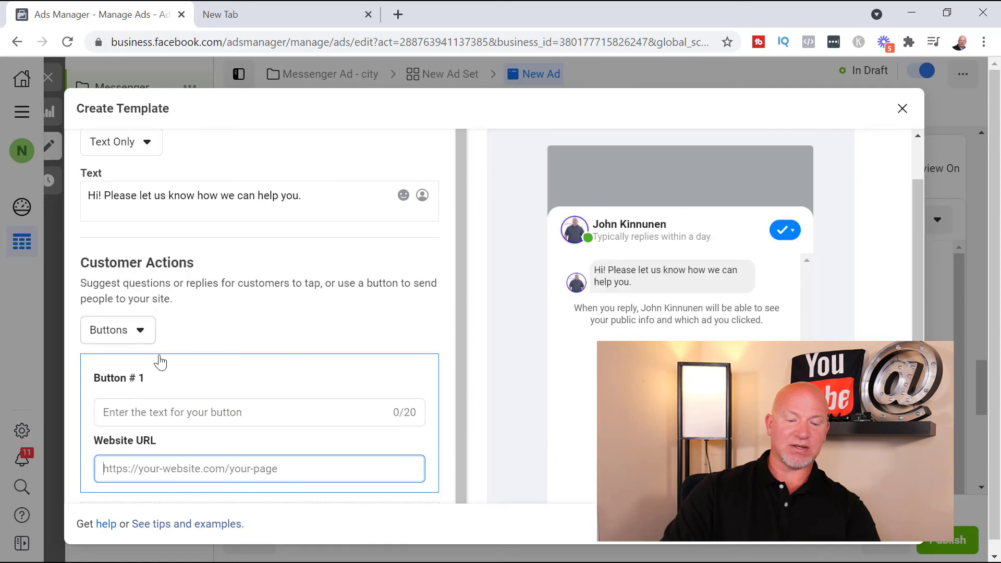
Set the Button #1 text to "View Available Homes" and go to its empty website URL field
{"action": "left_click", "coordinate": [211, 413]}
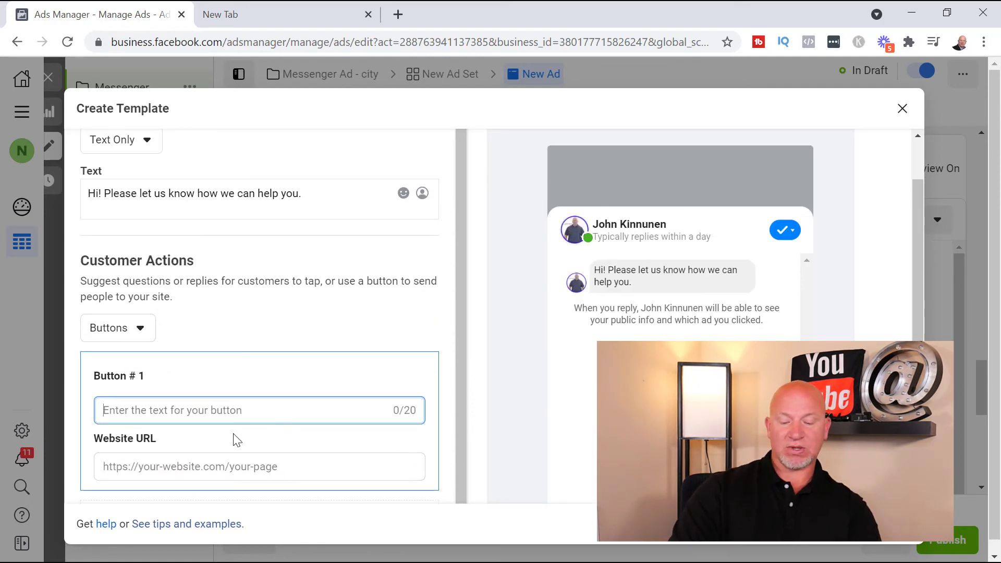
{"action": "type", "text": "View A"}
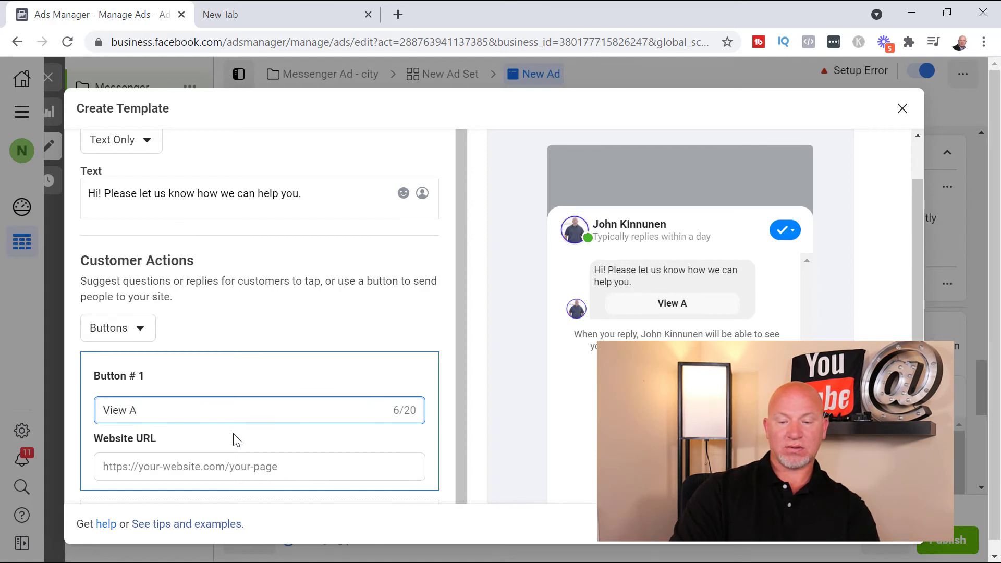
{"action": "type", "text": "vailable "}
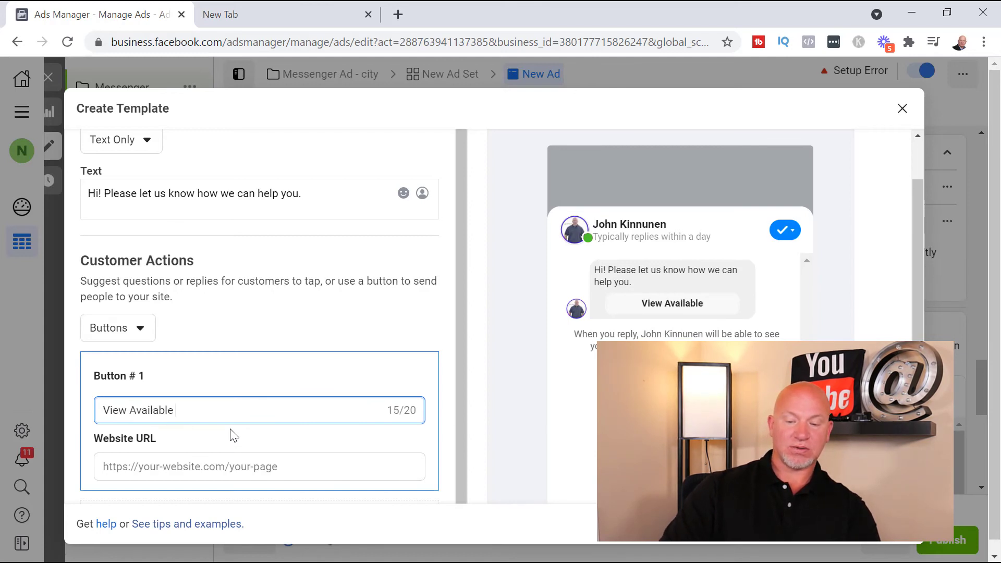
{"action": "type", "text": "Homes"}
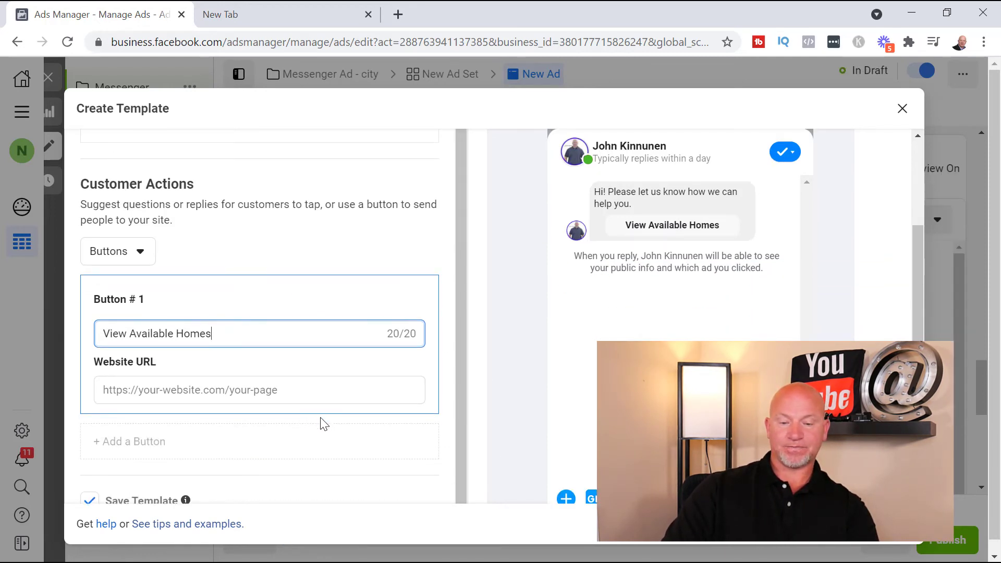
{"action": "scroll", "coordinate": [339, 403], "scroll_direction": "down", "scroll_amount": 3}
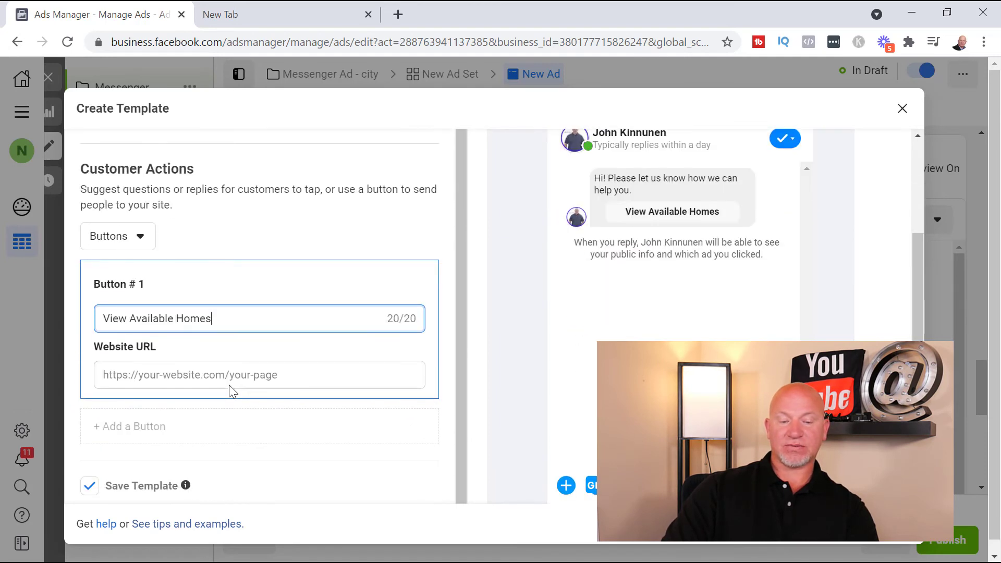
{"action": "left_click", "coordinate": [229, 374]}
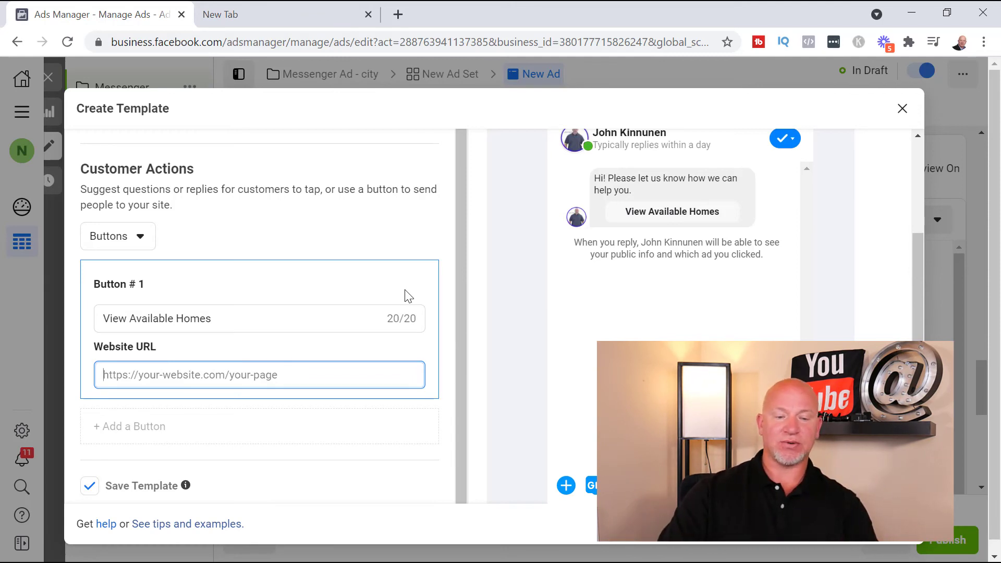
Check the available greeting formats and switch the template's customer actions to Frequently Asked Questions
{"action": "scroll", "coordinate": [235, 287], "scroll_direction": "up", "scroll_amount": 3}
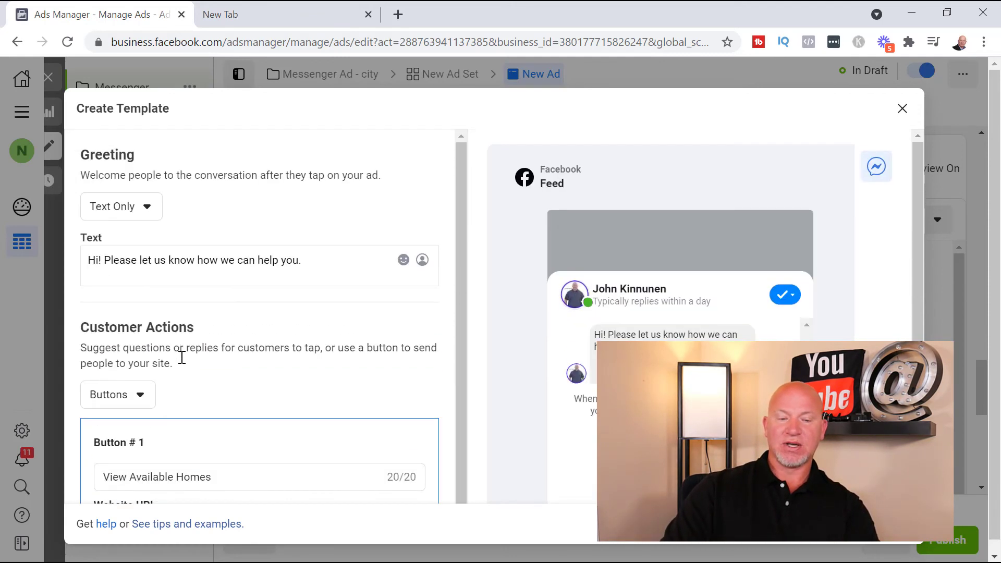
{"action": "left_click", "coordinate": [125, 208]}
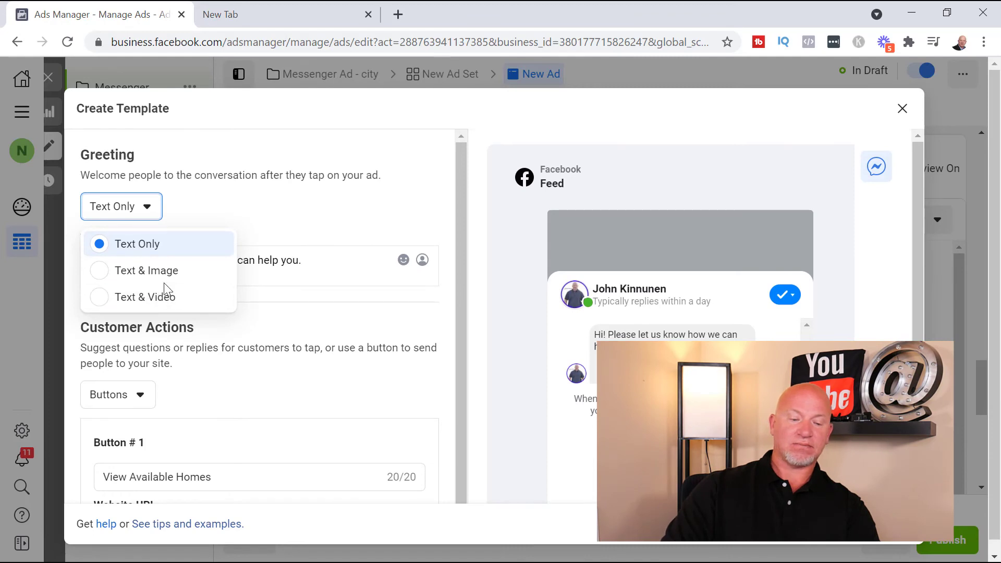
{"action": "left_click", "coordinate": [289, 221]}
{"action": "left_click", "coordinate": [137, 393]}
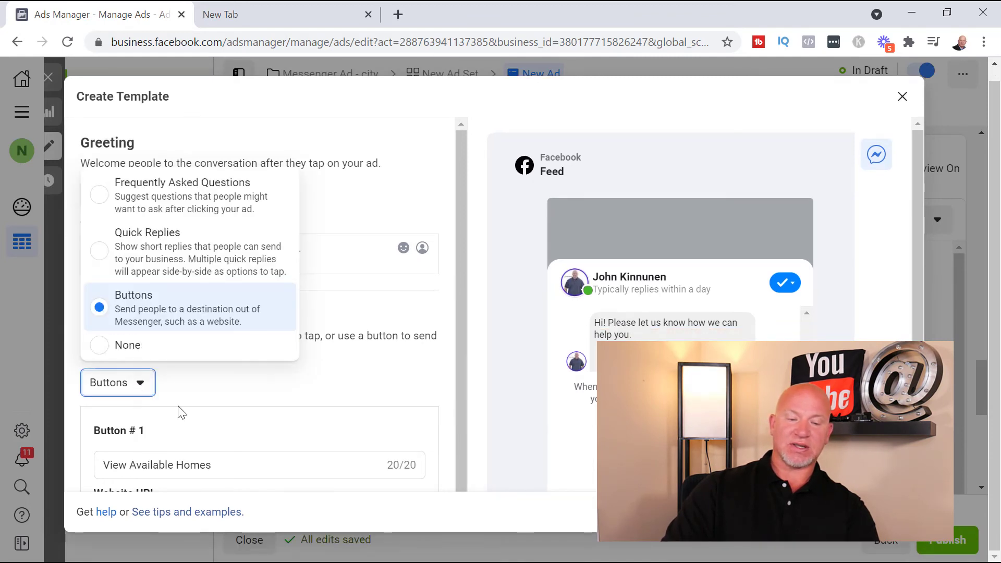
{"action": "left_click", "coordinate": [184, 209]}
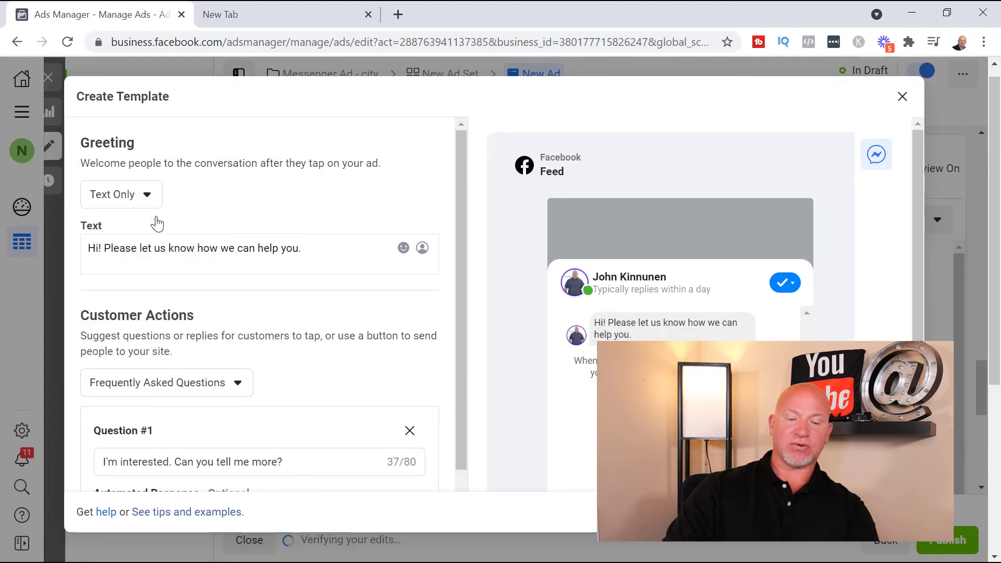
Try the Text & Video greeting format, then return to a Text Only greeting with Quick Replies
{"action": "left_click", "coordinate": [149, 194]}
{"action": "left_click", "coordinate": [130, 297]}
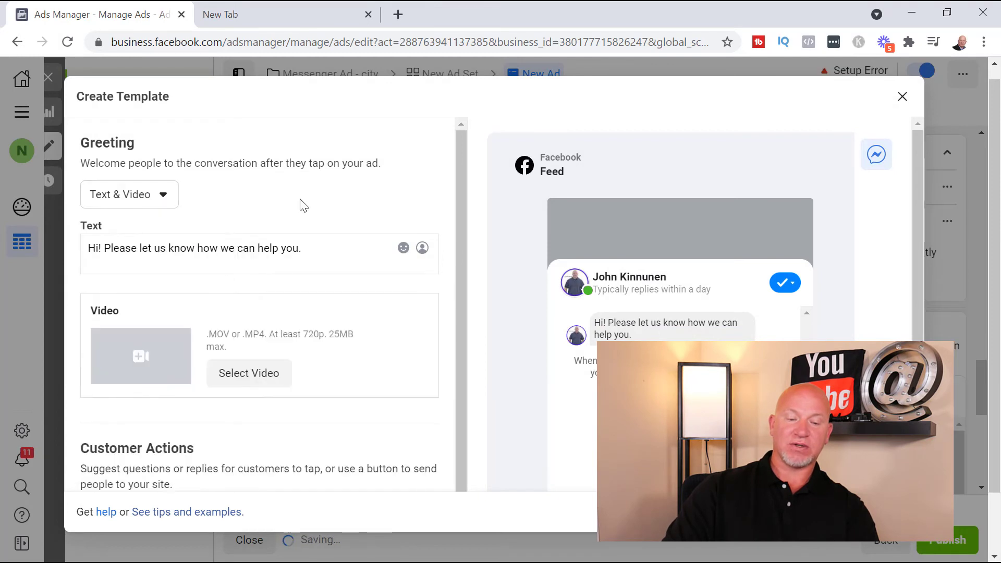
{"action": "left_click", "coordinate": [159, 208]}
{"action": "left_click", "coordinate": [137, 231]}
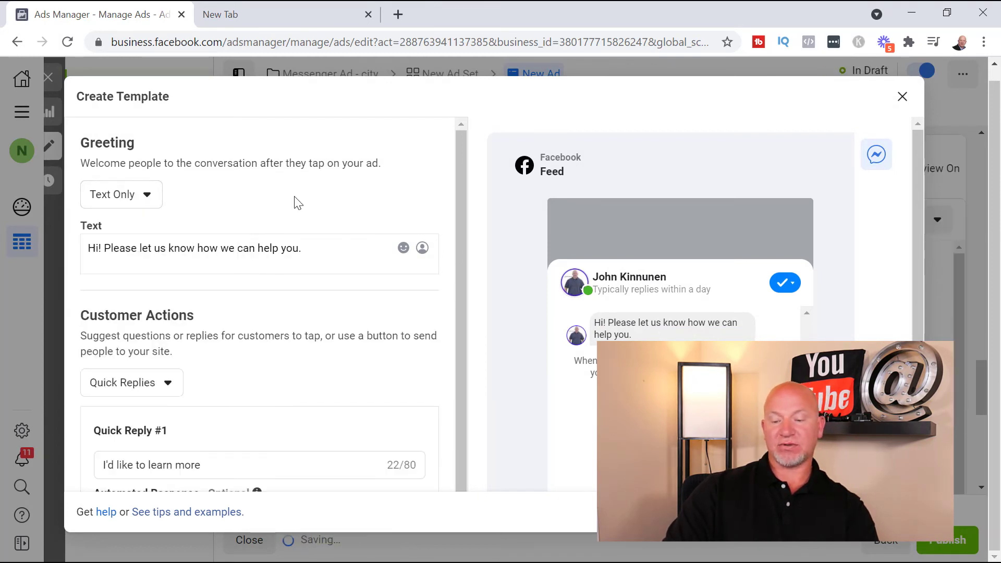
Leave the Start Conversations template without saving and create a Generate Leads message template instead
{"action": "left_click", "coordinate": [902, 96]}
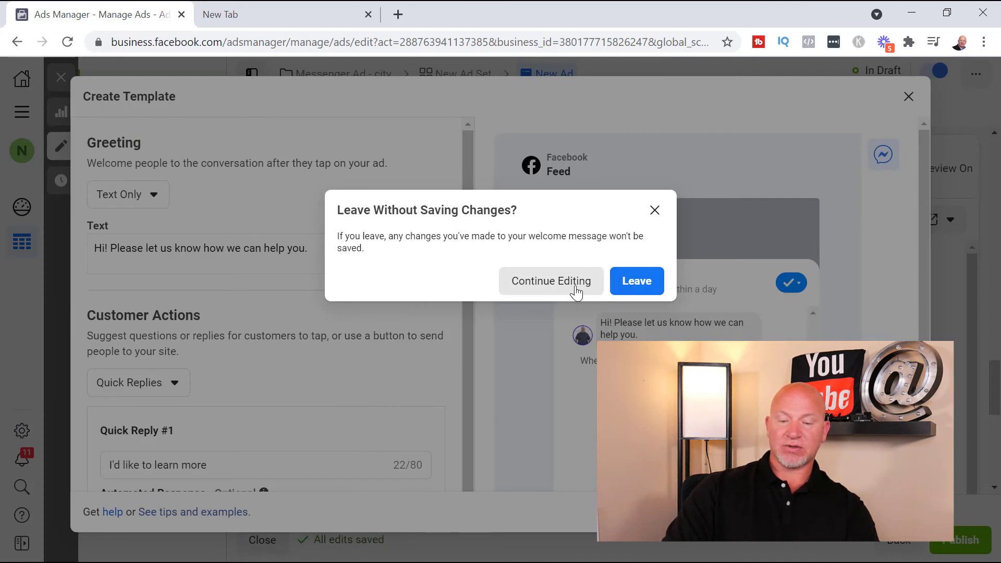
{"action": "left_click", "coordinate": [637, 282]}
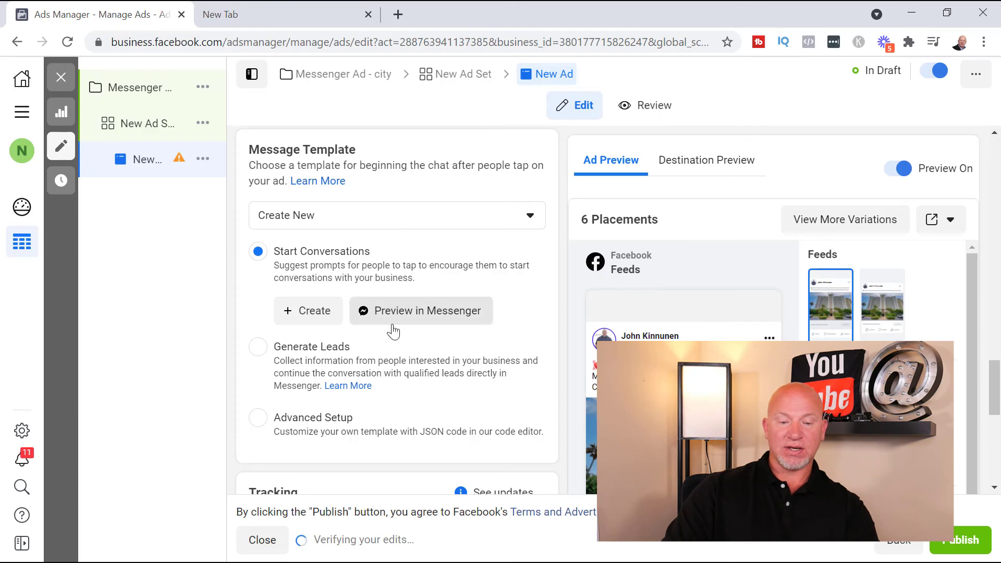
{"action": "left_click", "coordinate": [416, 346]}
{"action": "left_click", "coordinate": [313, 380]}
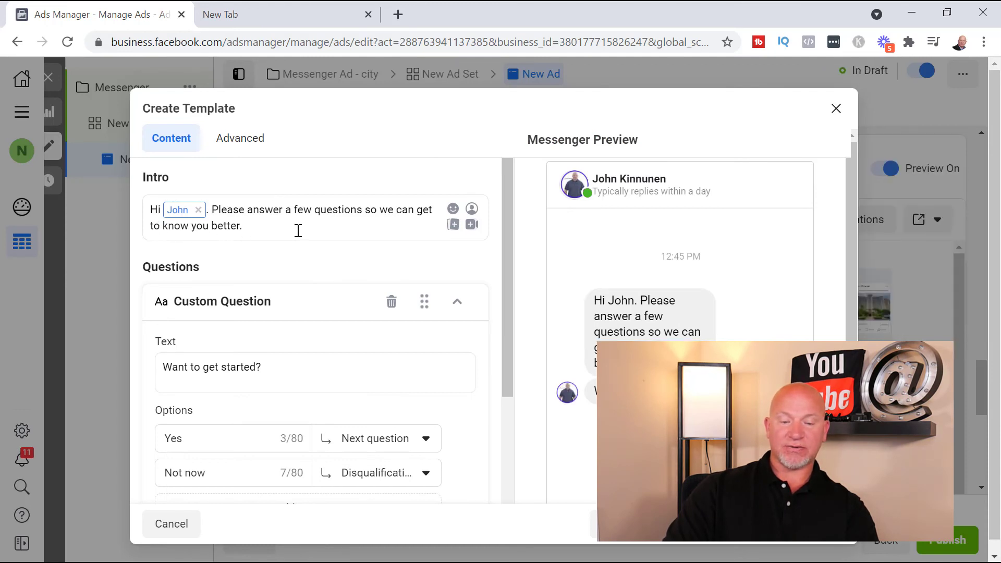
Review the lead template's intro, questions, answer options, completion message and disqualification message
{"action": "scroll", "coordinate": [375, 221], "scroll_direction": "down", "scroll_amount": 2}
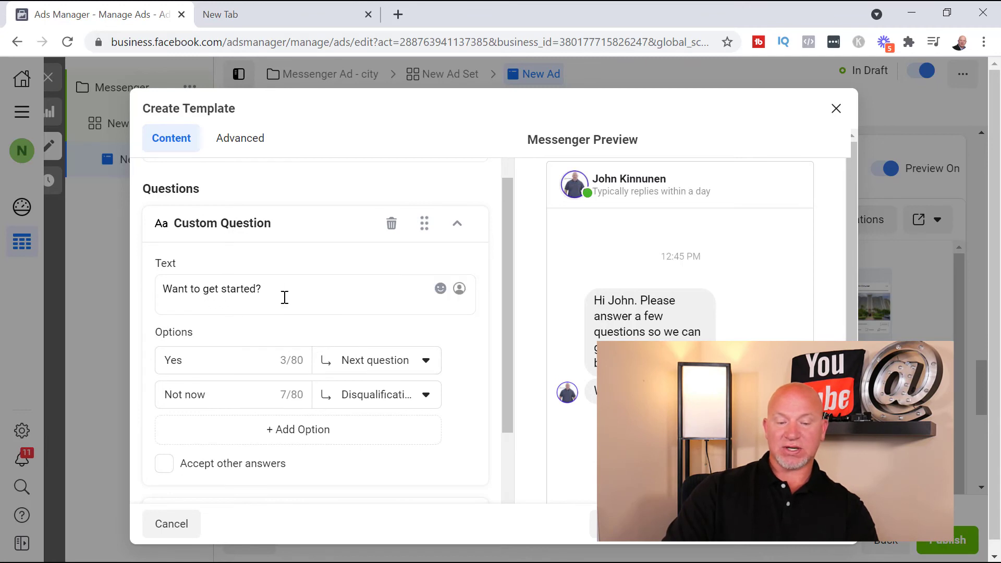
{"action": "scroll", "coordinate": [313, 292], "scroll_direction": "down", "scroll_amount": 2}
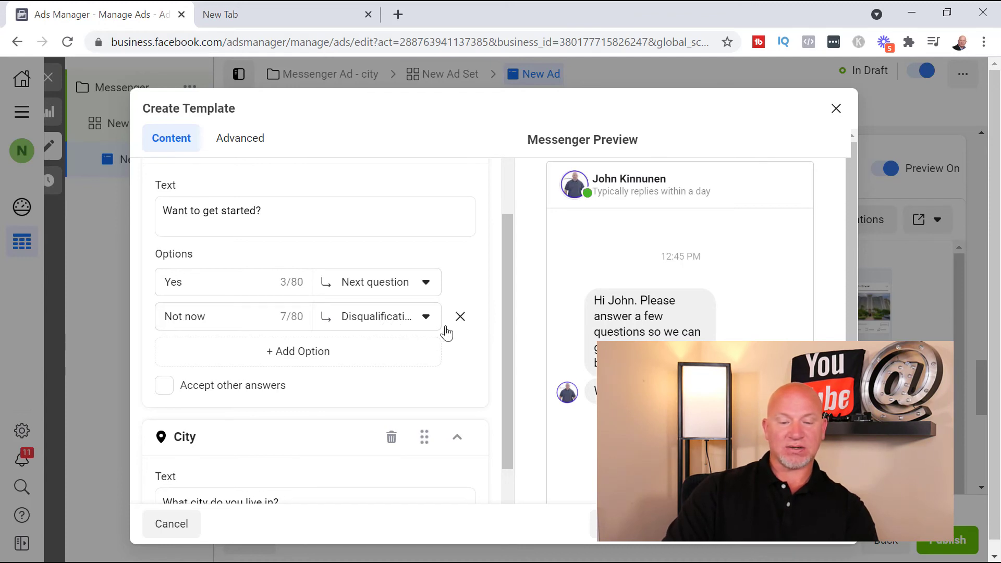
{"action": "scroll", "coordinate": [430, 320], "scroll_direction": "down", "scroll_amount": 10}
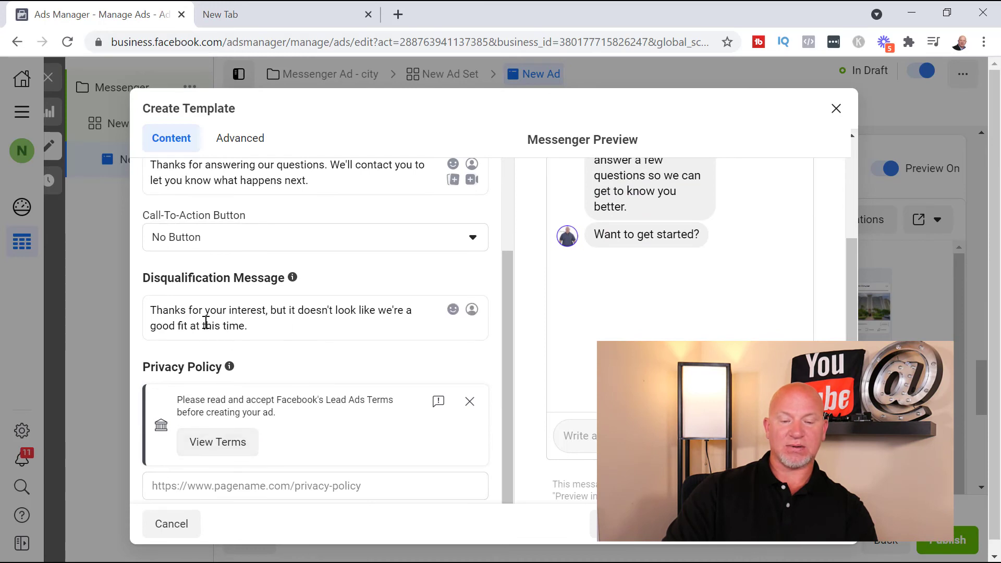
{"action": "left_click", "coordinate": [268, 329]}
{"action": "key", "text": "ctrl+a"}
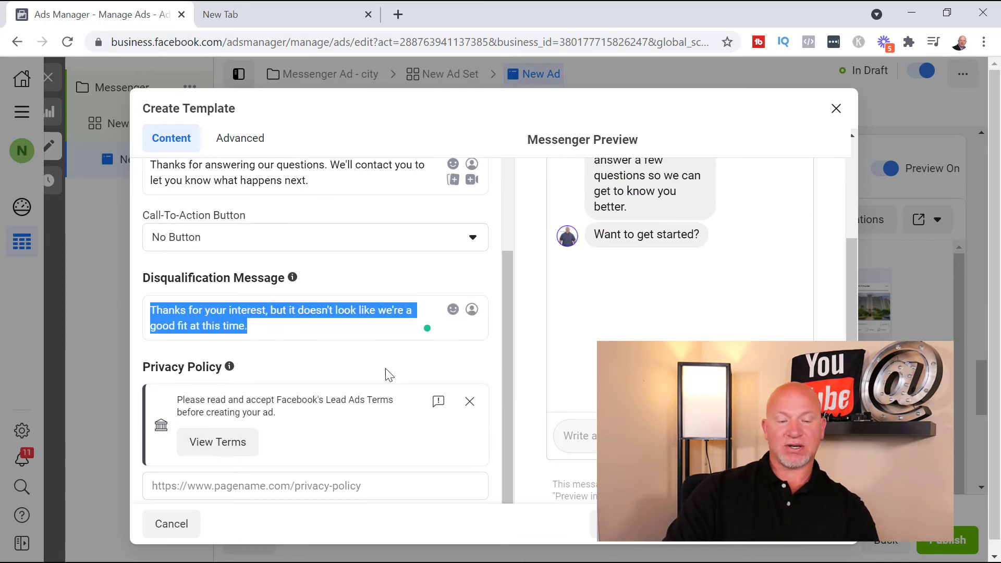
{"action": "scroll", "coordinate": [396, 380], "scroll_direction": "up", "scroll_amount": 3}
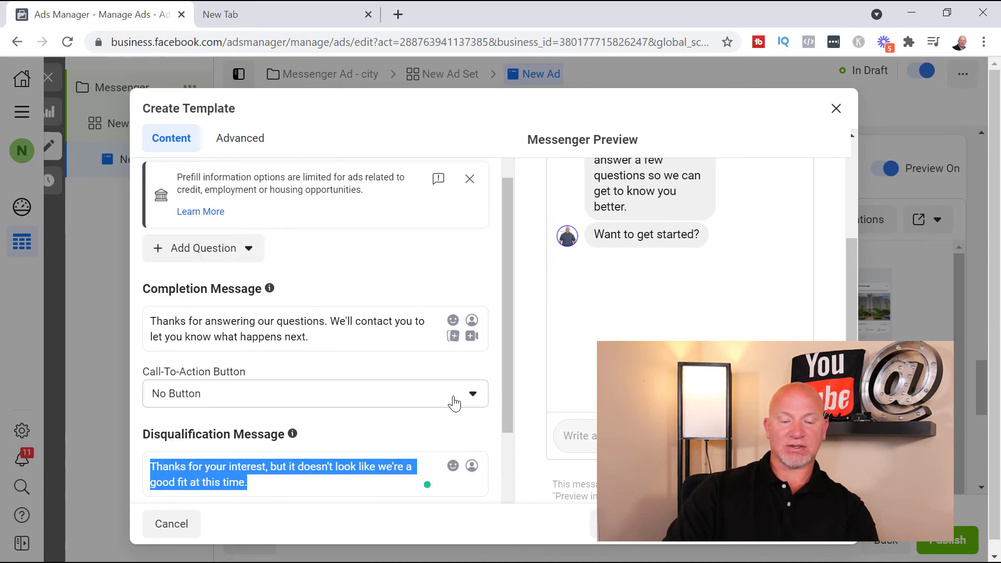
Set the completion message's call-to-action button to View Website and locate its text and link fields
{"action": "left_click", "coordinate": [366, 393]}
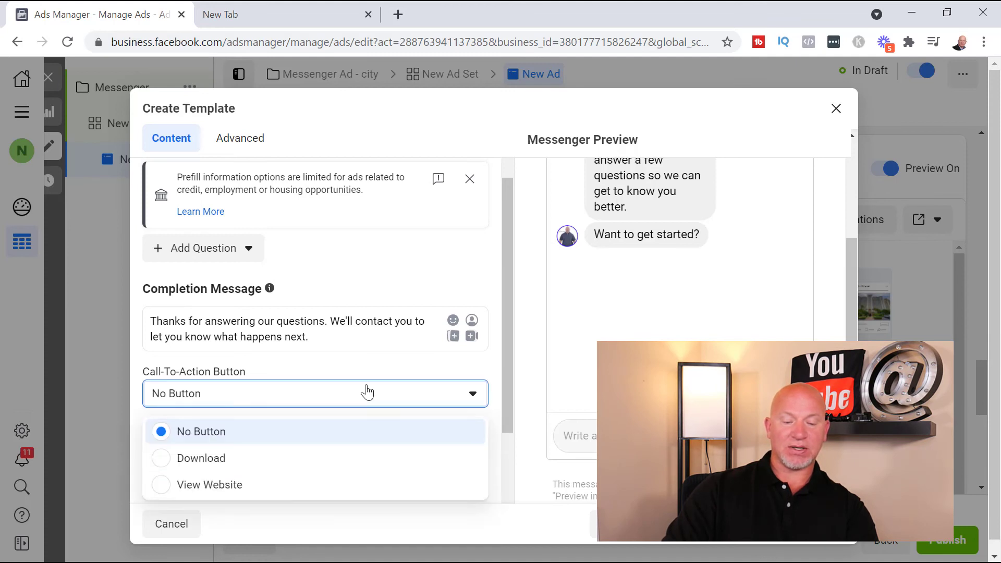
{"action": "left_click", "coordinate": [206, 485]}
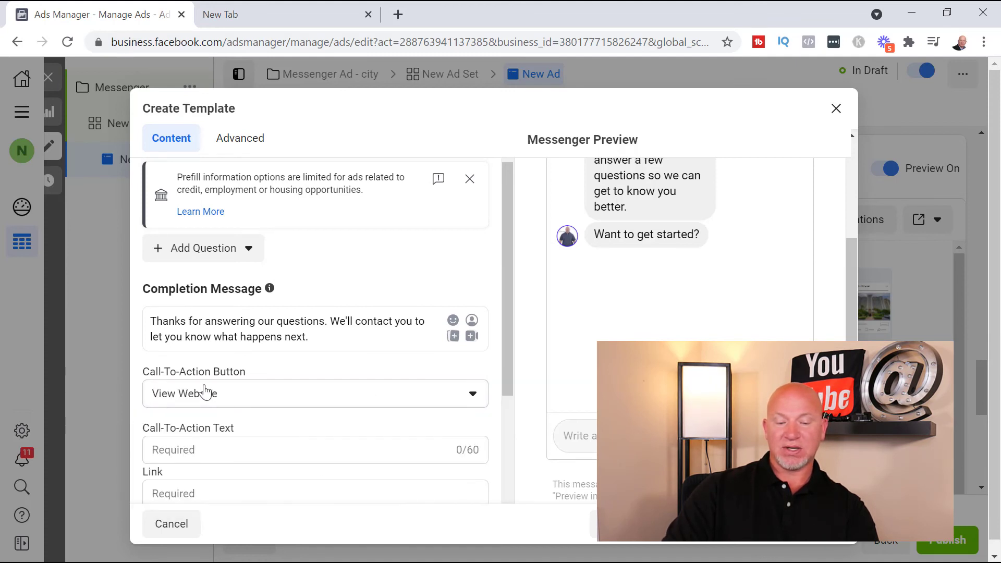
{"action": "scroll", "coordinate": [272, 433], "scroll_direction": "down", "scroll_amount": 2}
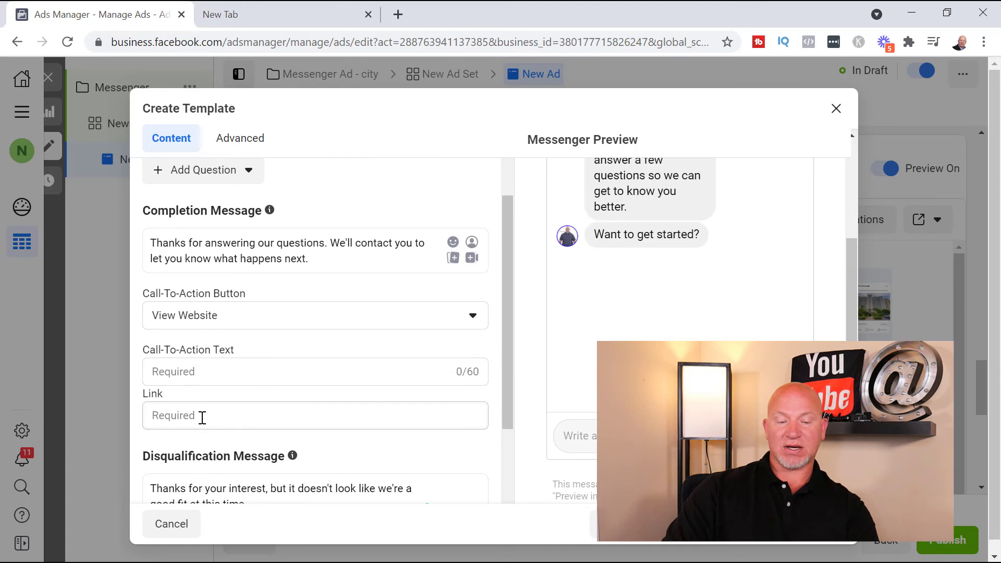
{"action": "left_click", "coordinate": [224, 414]}
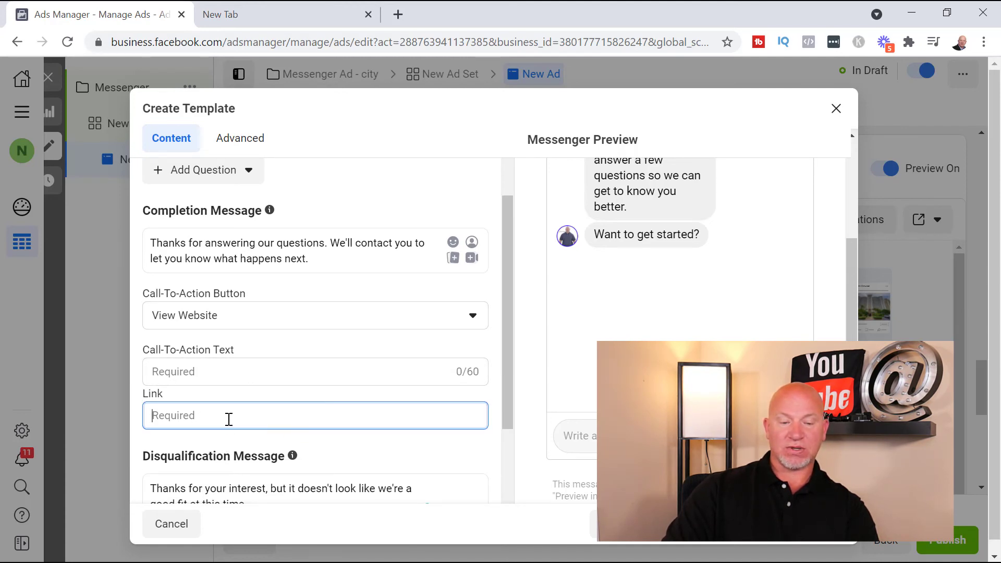
Set the call-to-action text to "Available Homes" and go to the empty link field
{"action": "left_click", "coordinate": [240, 378]}
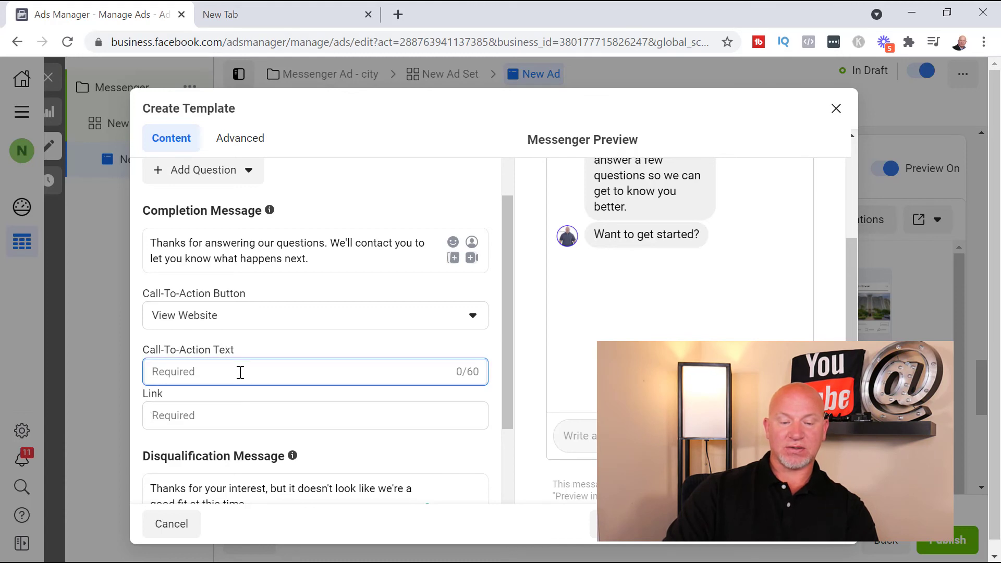
{"action": "type", "text": "as"}
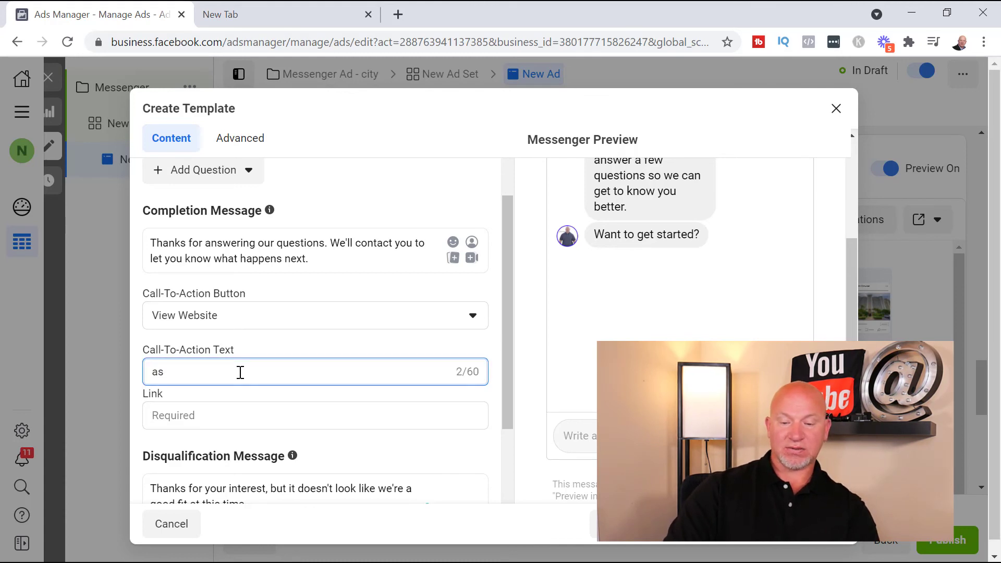
{"action": "key", "text": "BackSpace"}
{"action": "key", "text": "BackSpace"}
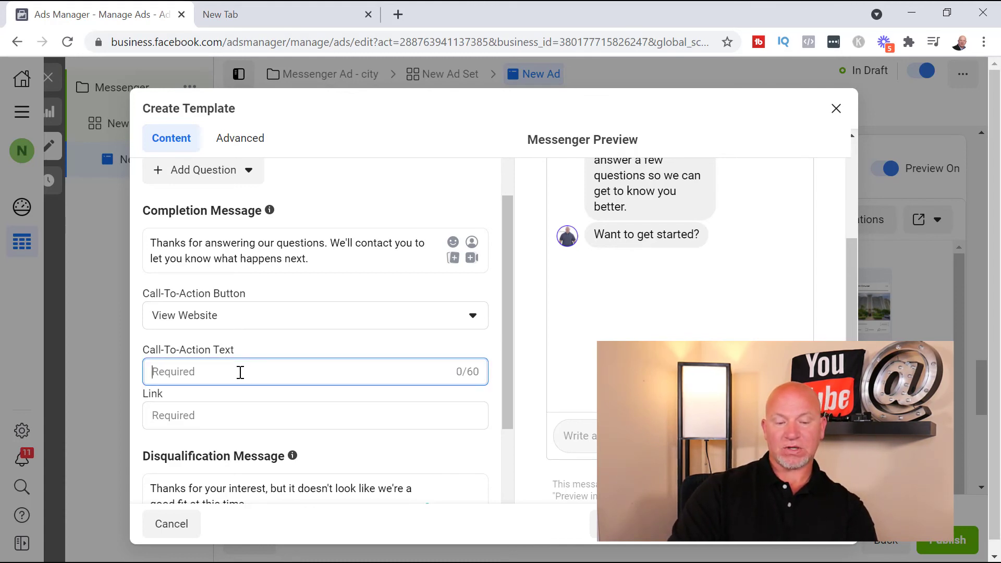
{"action": "type", "text": "Learn wha"}
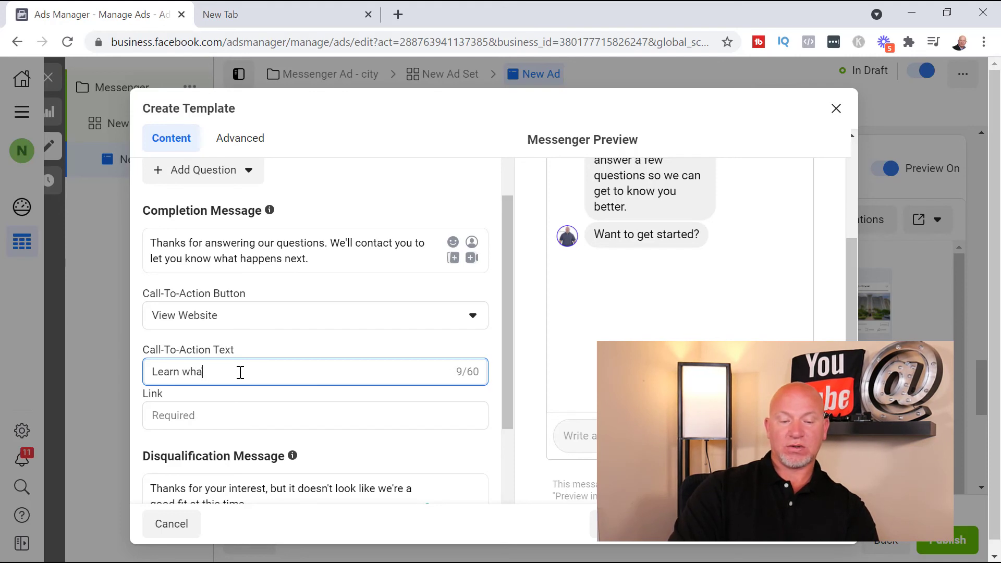
{"action": "key", "text": "BackSpace"}
{"action": "key", "text": "BackSpace"}
{"action": "key", "text": "BackSpace"}
{"action": "key", "text": "BackSpace"}
{"action": "key", "text": "BackSpace"}
{"action": "type", "text": "Avai"}
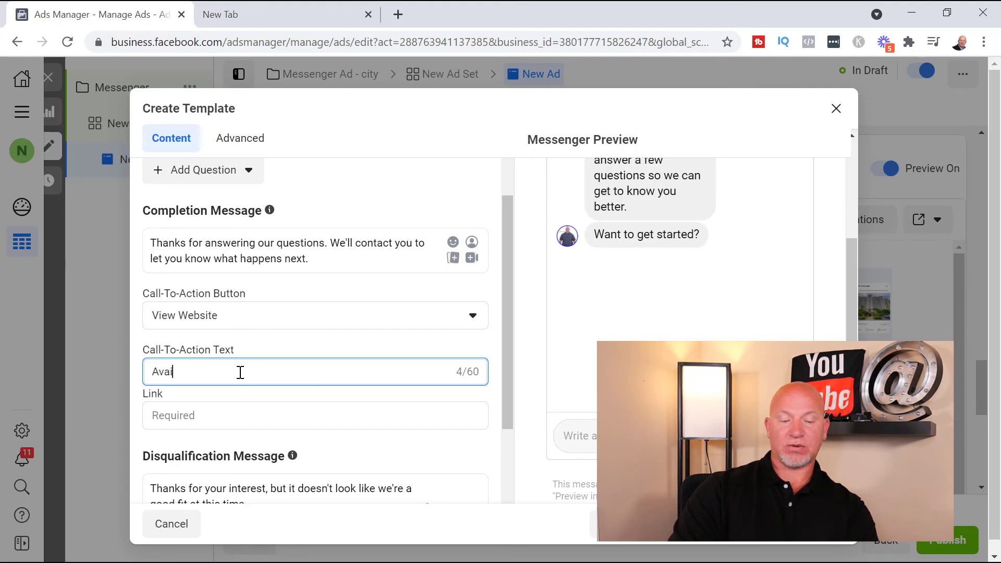
{"action": "type", "text": "alble"}
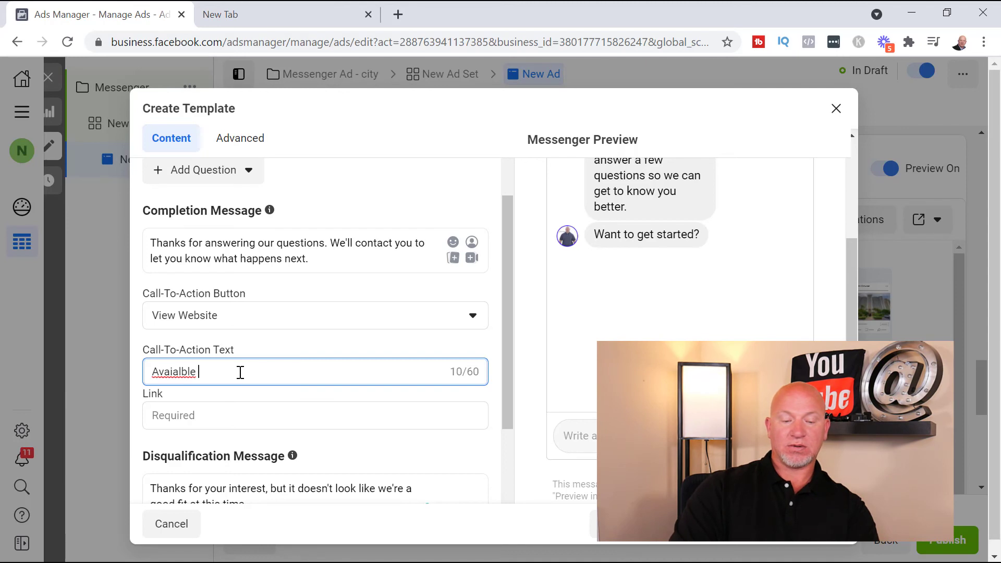
{"action": "key", "text": "BackSpace"}
{"action": "key", "text": "BackSpace"}
{"action": "key", "text": "BackSpace"}
{"action": "key", "text": "BackSpace"}
{"action": "key", "text": "BackSpace"}
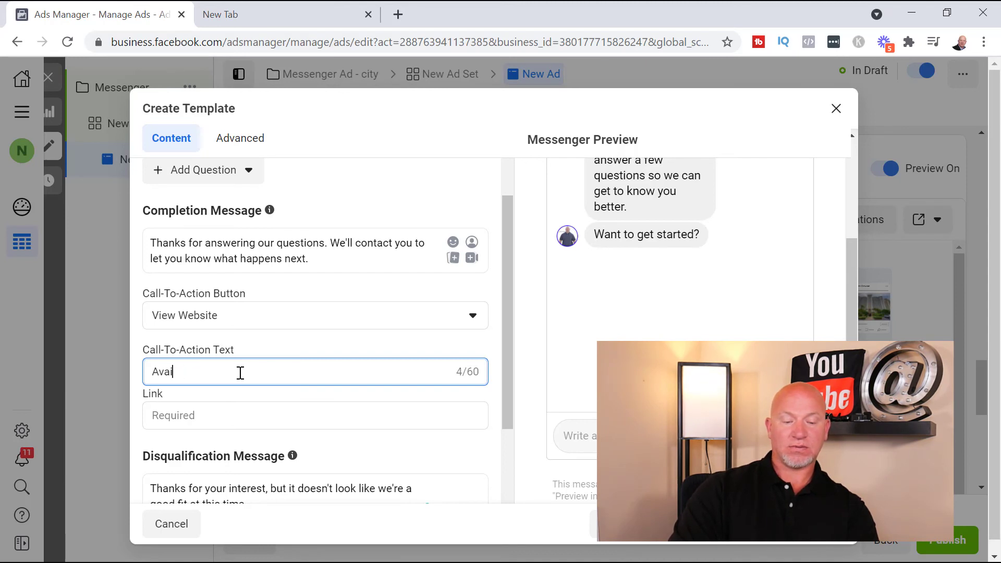
{"action": "type", "text": "lable HOmes"}
{"action": "key", "text": "BackSpace"}
{"action": "key", "text": "BackSpace"}
{"action": "key", "text": "BackSpace"}
{"action": "type", "text": "omes"}
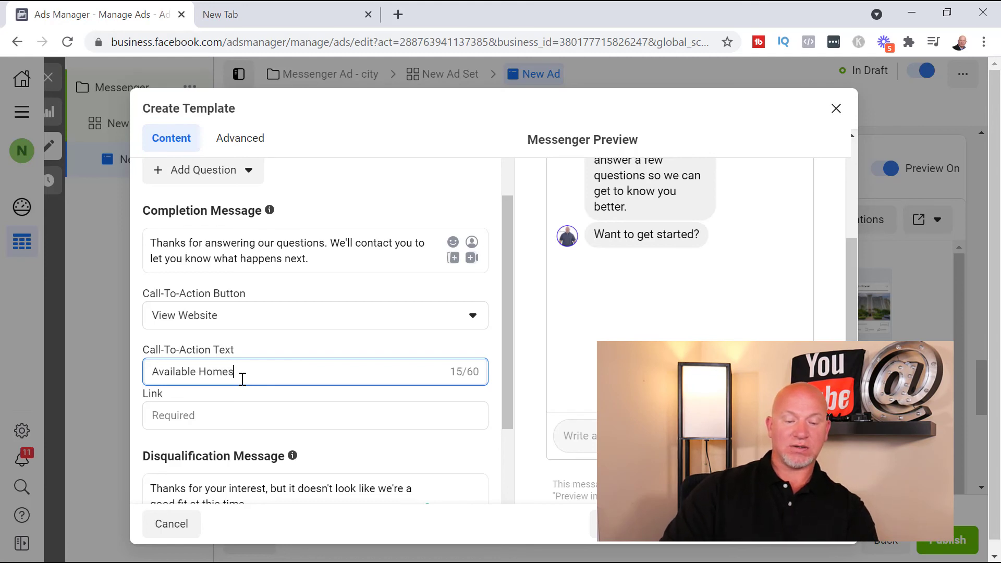
{"action": "left_click", "coordinate": [232, 411]}
{"action": "left_click", "coordinate": [304, 417]}
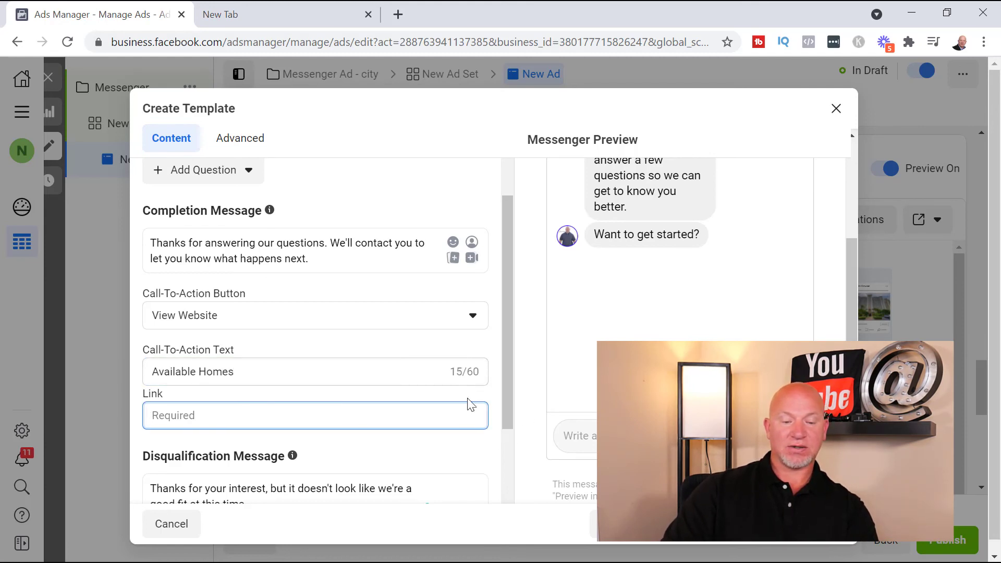
Allow people to skip the City question in the lead template
{"action": "scroll", "coordinate": [297, 315], "scroll_direction": "up", "scroll_amount": 2}
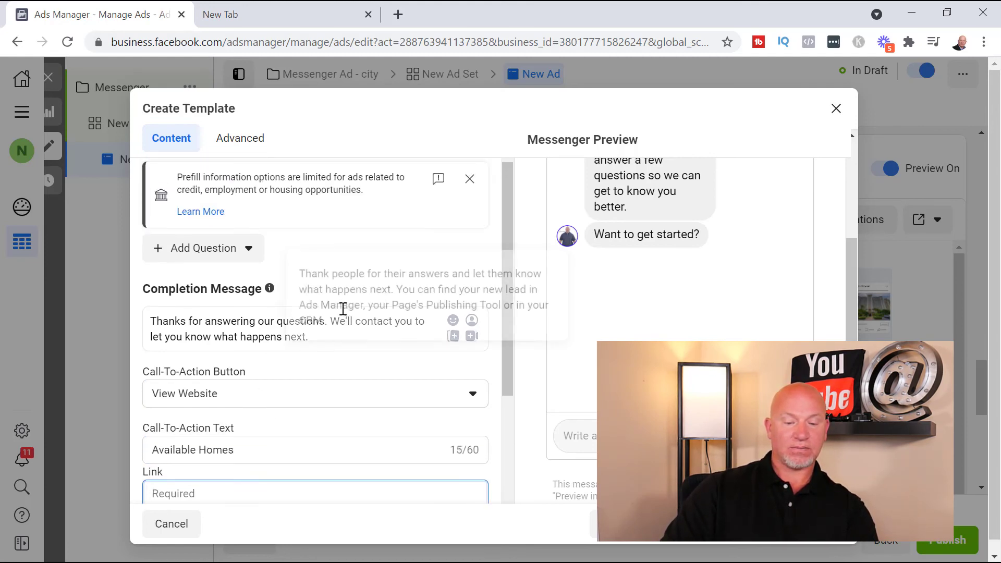
{"action": "scroll", "coordinate": [344, 309], "scroll_direction": "up", "scroll_amount": 4}
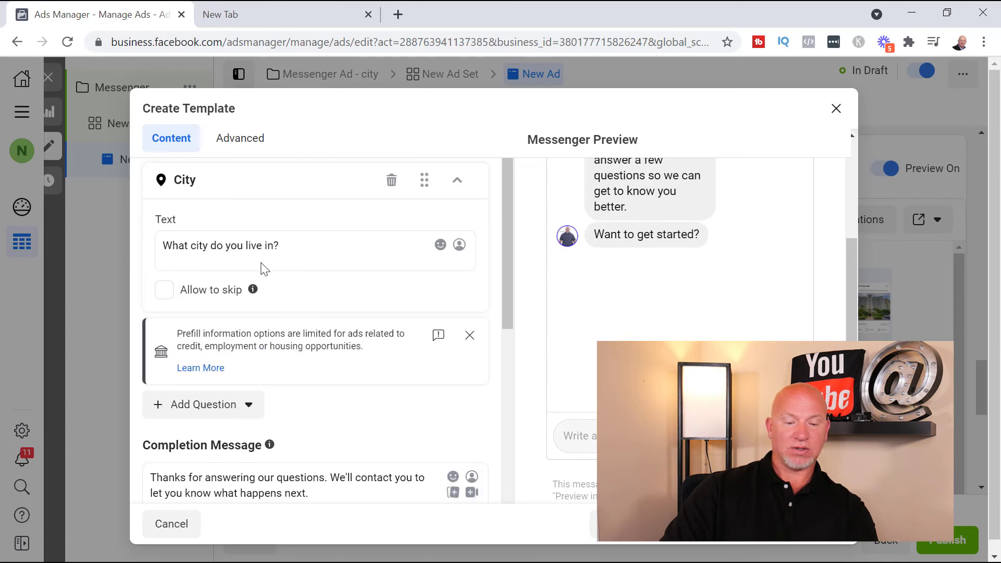
{"action": "scroll", "coordinate": [263, 269], "scroll_direction": "up", "scroll_amount": 2}
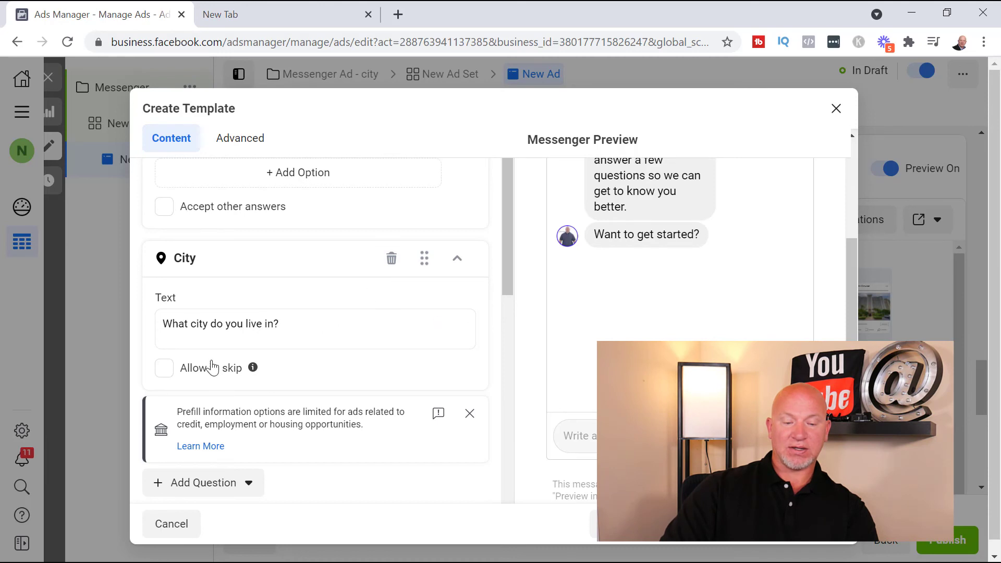
{"action": "left_click", "coordinate": [164, 370]}
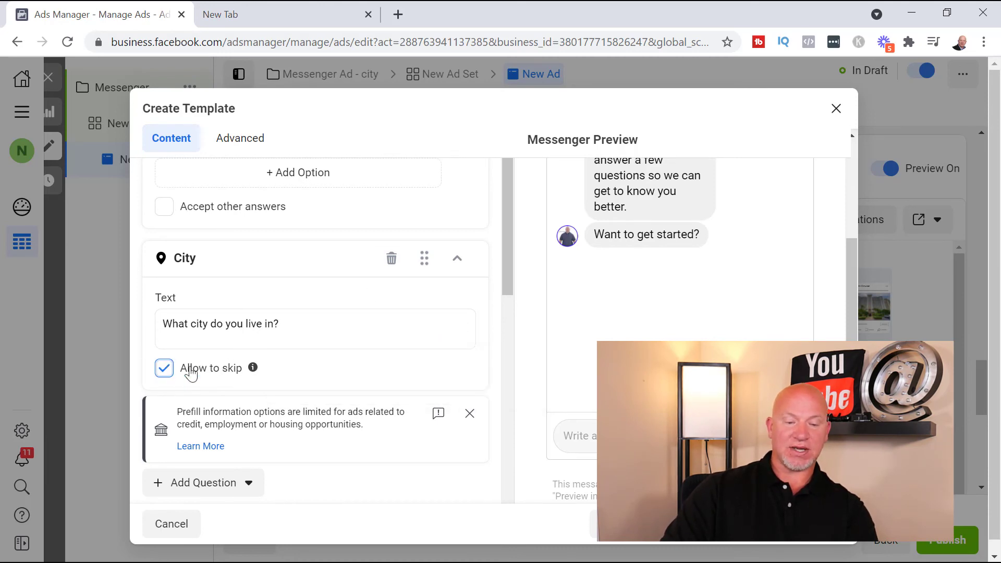
Add a Phone Number question to the lead template and move it above the City question
{"action": "scroll", "coordinate": [302, 338], "scroll_direction": "down", "scroll_amount": 3}
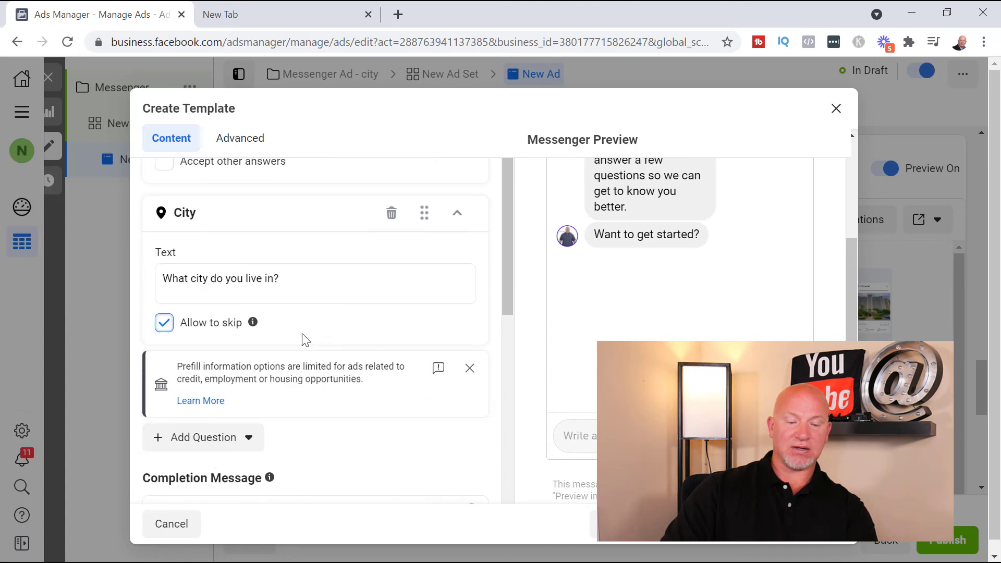
{"action": "left_click", "coordinate": [262, 412]}
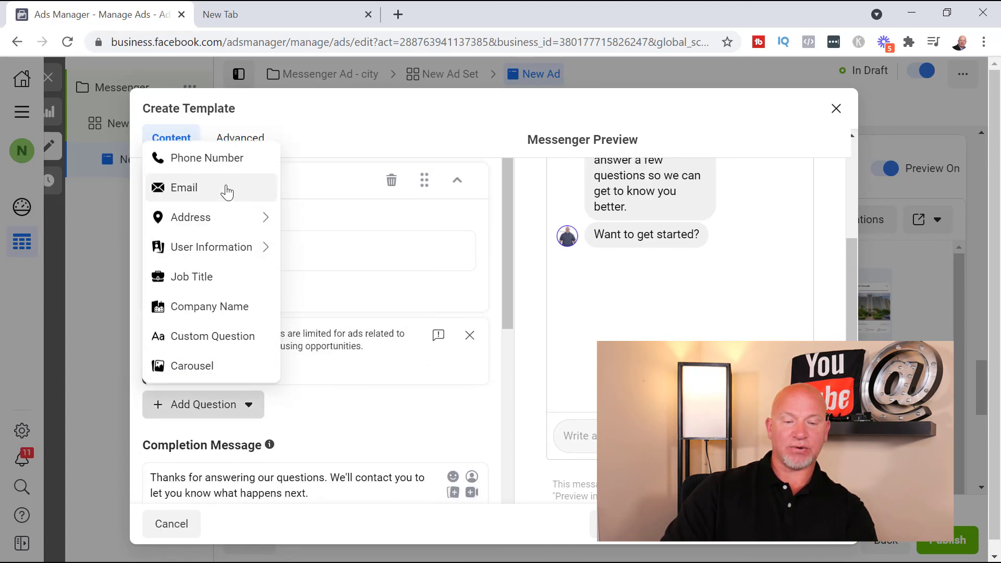
{"action": "left_click", "coordinate": [160, 157]}
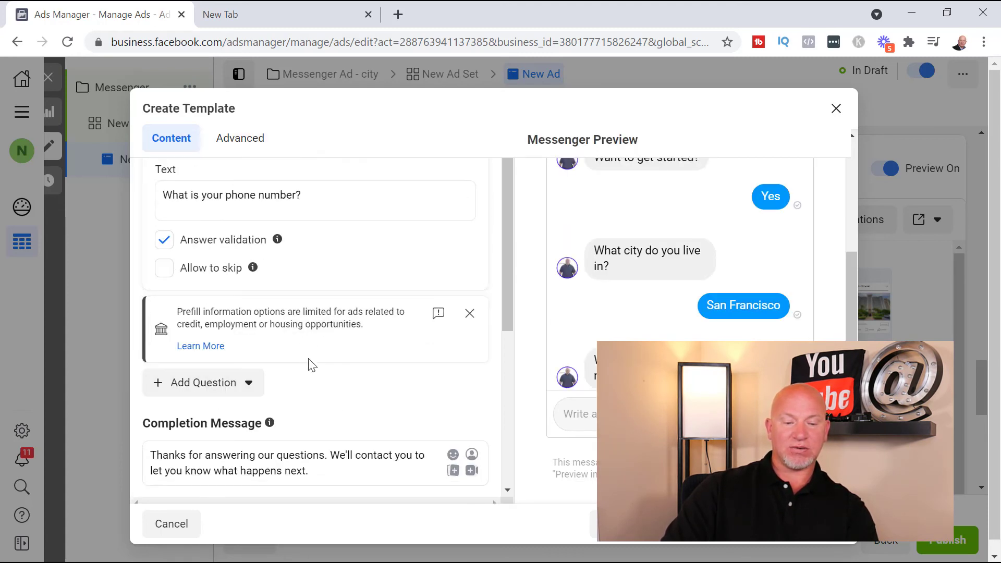
{"action": "scroll", "coordinate": [313, 418], "scroll_direction": "down", "scroll_amount": 1}
{"action": "scroll", "coordinate": [271, 396], "scroll_direction": "up", "scroll_amount": 5}
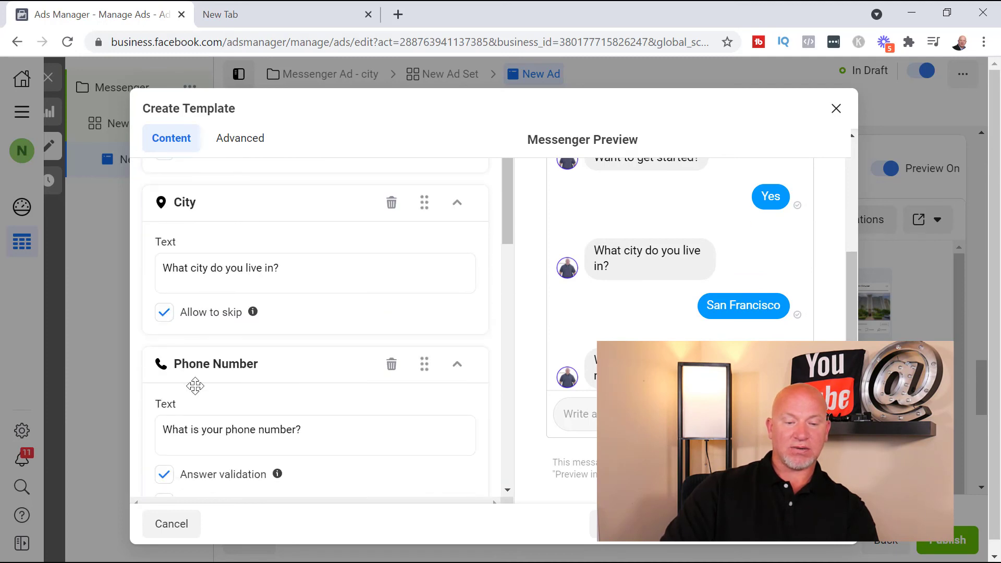
{"action": "left_click_drag", "start_coordinate": [240, 367], "coordinate": [302, 201]}
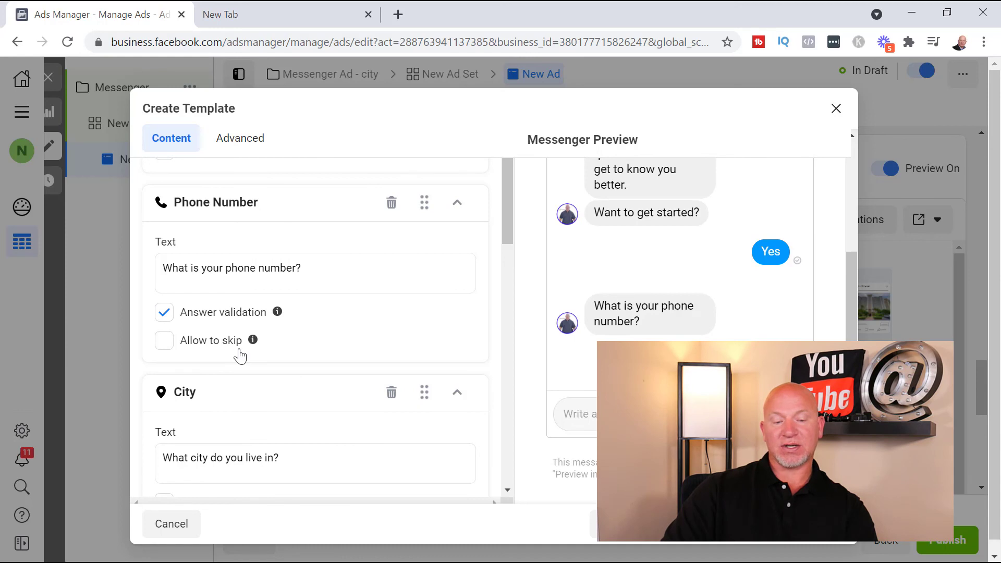
Review the completion message and the template's advanced settings for name, pause confirmation, reminder and tracking parameters, then return to its content
{"action": "scroll", "coordinate": [377, 419], "scroll_direction": "down", "scroll_amount": 2}
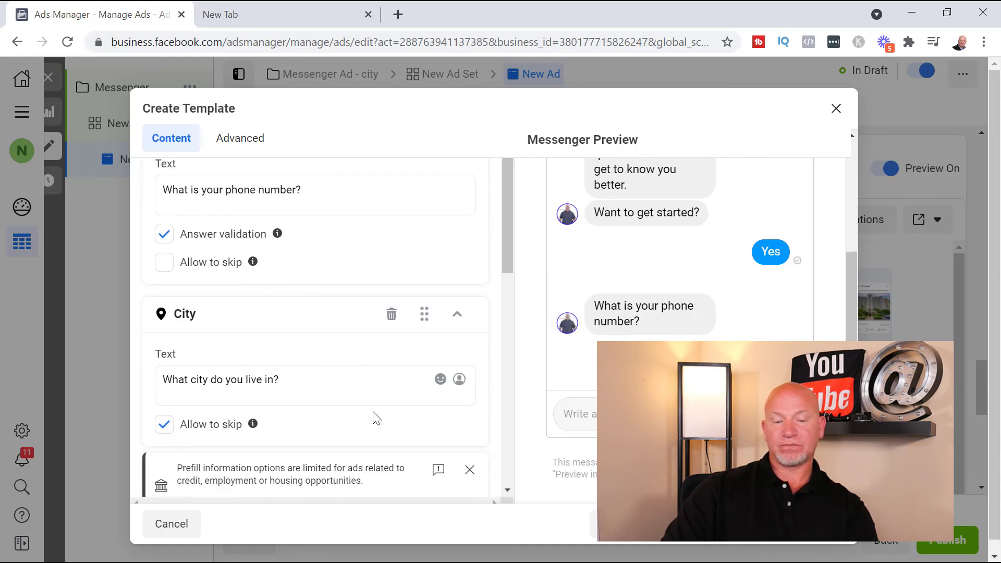
{"action": "scroll", "coordinate": [377, 419], "scroll_direction": "down", "scroll_amount": 5}
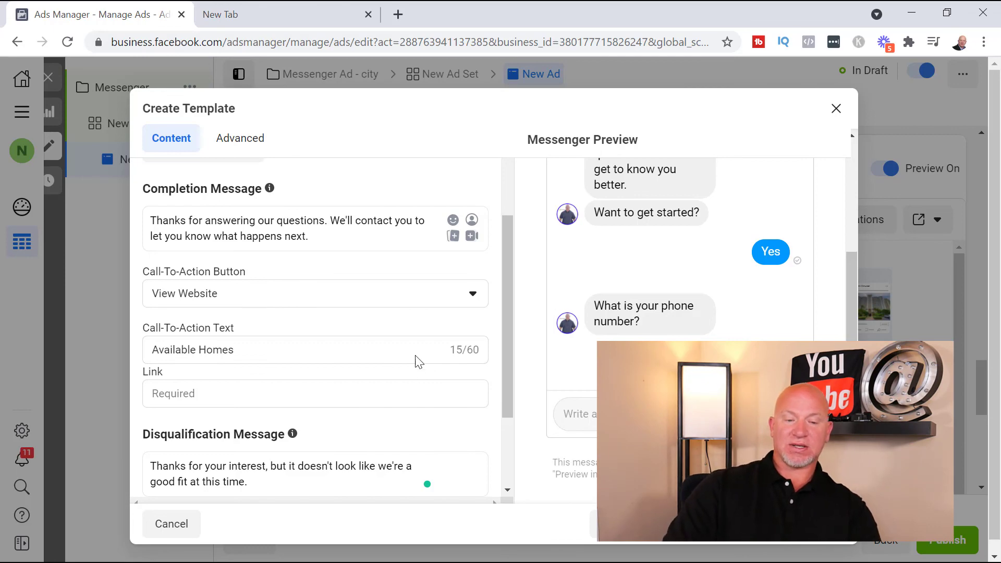
{"action": "scroll", "coordinate": [328, 374], "scroll_direction": "up", "scroll_amount": 5}
{"action": "left_click", "coordinate": [236, 142]}
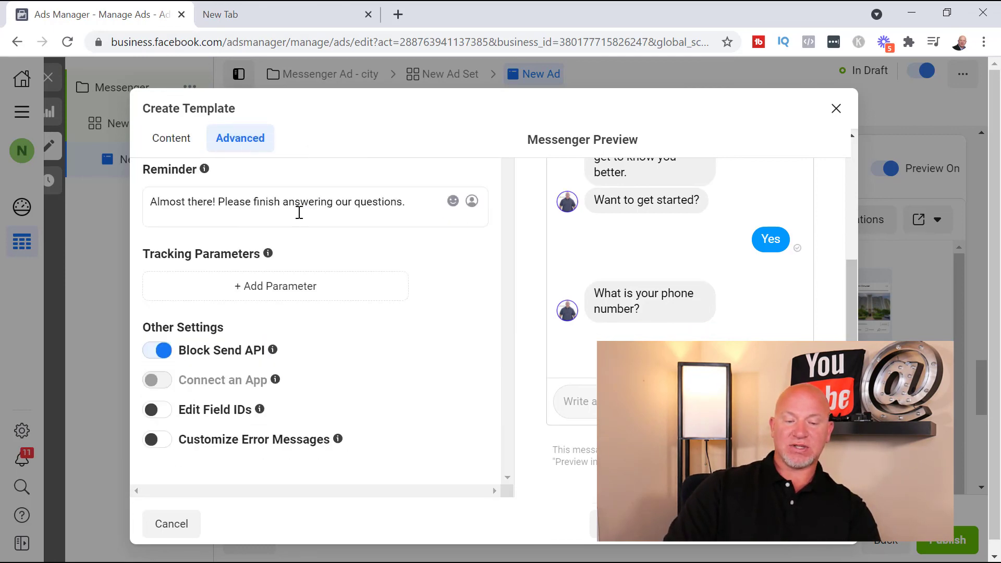
{"action": "scroll", "coordinate": [196, 246], "scroll_direction": "up", "scroll_amount": 4}
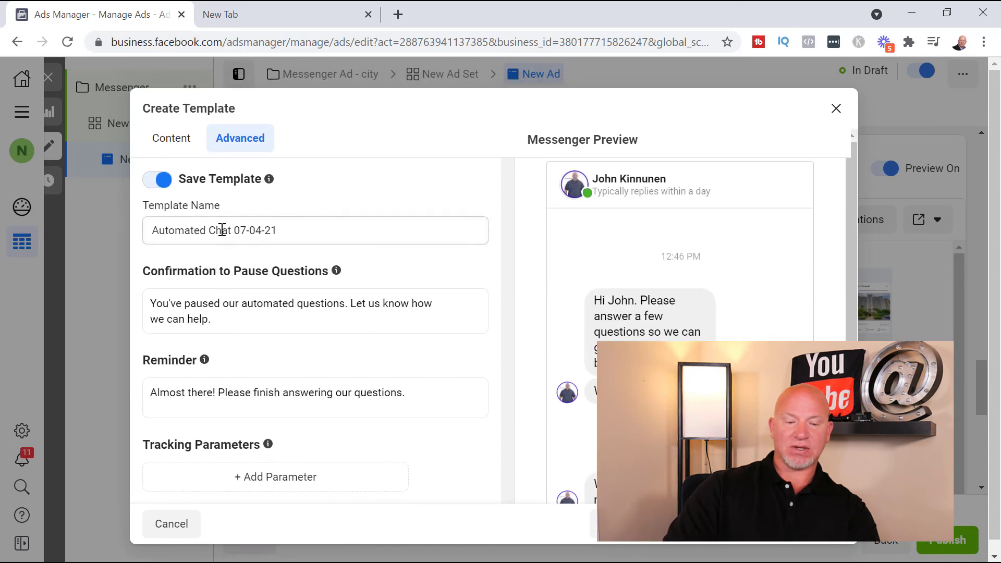
{"action": "scroll", "coordinate": [309, 274], "scroll_direction": "down", "scroll_amount": 2}
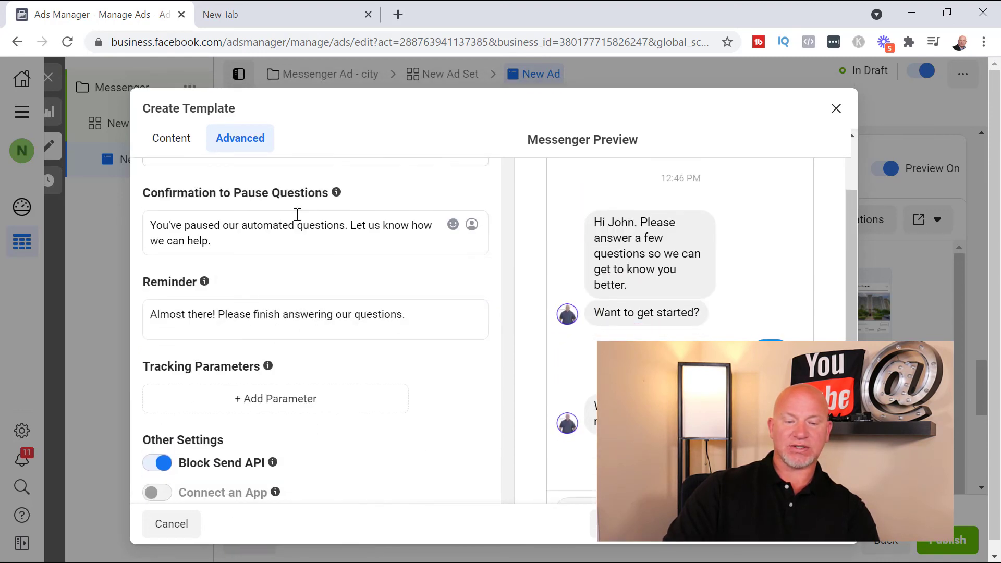
{"action": "scroll", "coordinate": [297, 305], "scroll_direction": "down", "scroll_amount": 3}
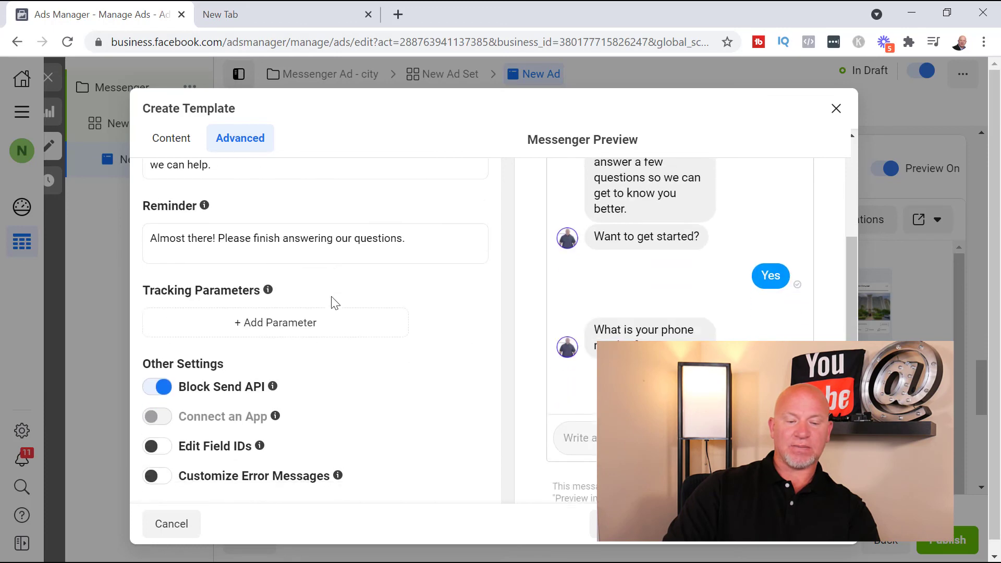
{"action": "scroll", "coordinate": [242, 242], "scroll_direction": "up", "scroll_amount": 5}
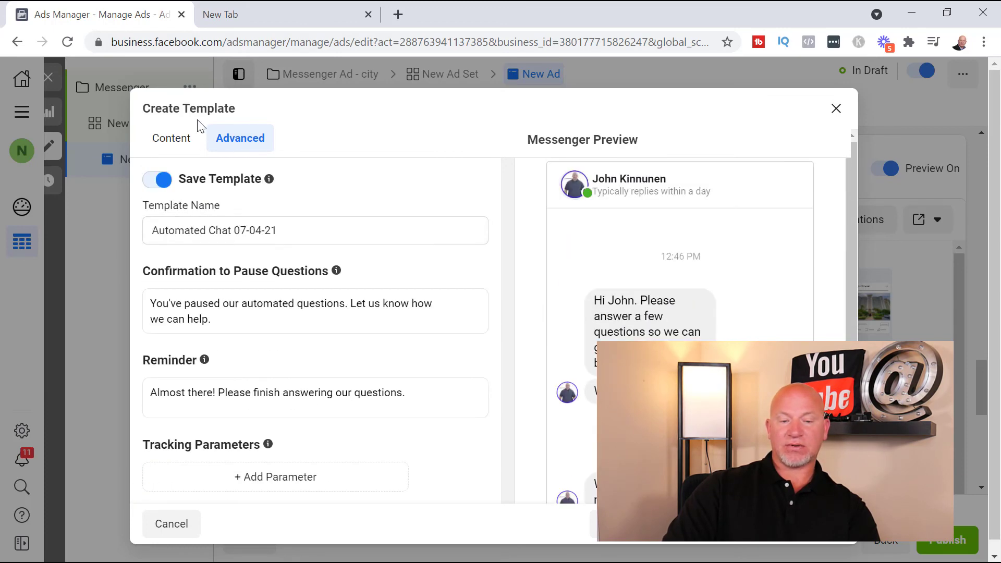
{"action": "left_click", "coordinate": [173, 137]}
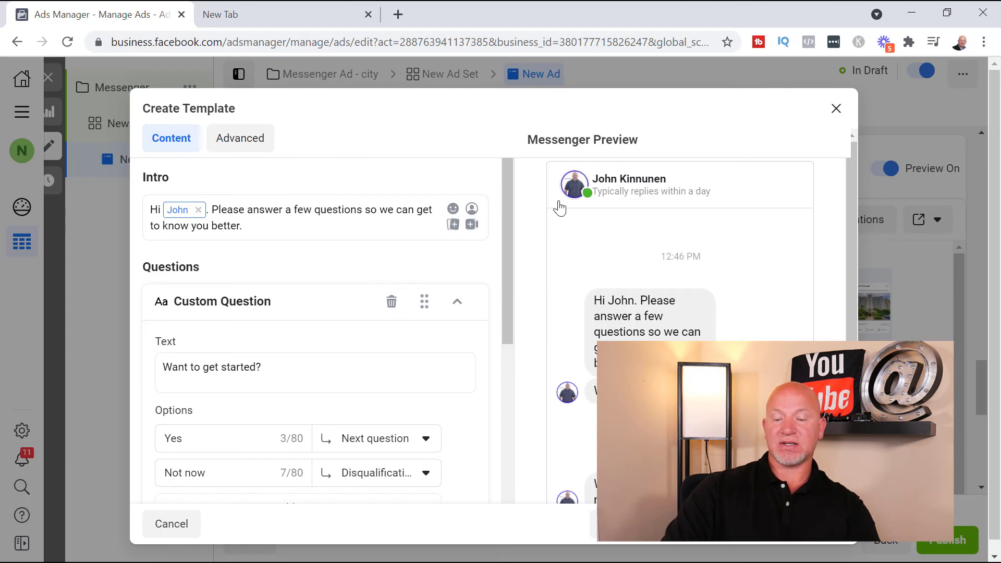
Leave the lead template without saving and go to the ad's website event tracking and URL parameter settings
{"action": "left_click", "coordinate": [836, 110]}
{"action": "left_click", "coordinate": [683, 292]}
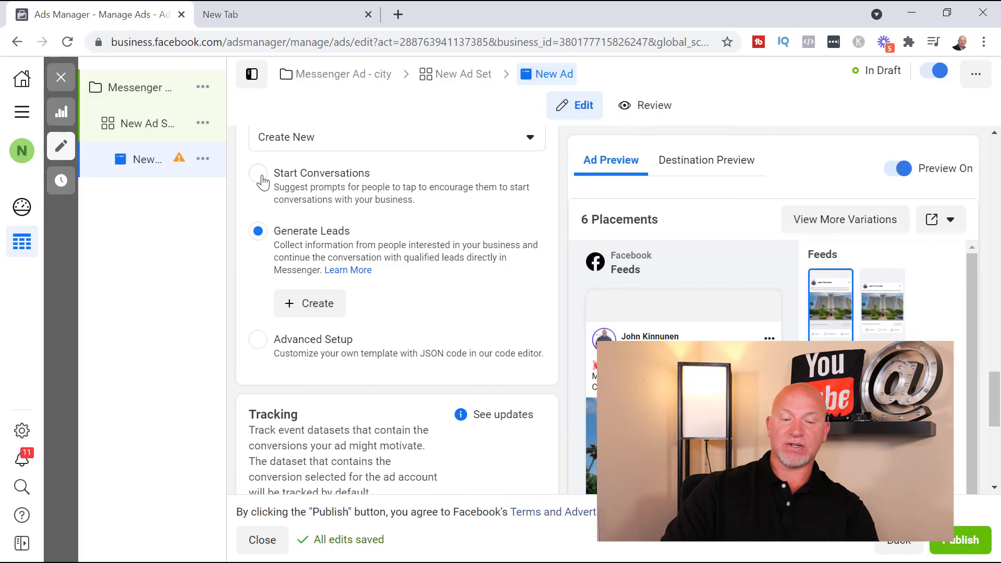
{"action": "left_click", "coordinate": [443, 200]}
{"action": "scroll", "coordinate": [532, 319], "scroll_direction": "down", "scroll_amount": 5}
{"action": "scroll", "coordinate": [684, 261], "scroll_direction": "down", "scroll_amount": 3}
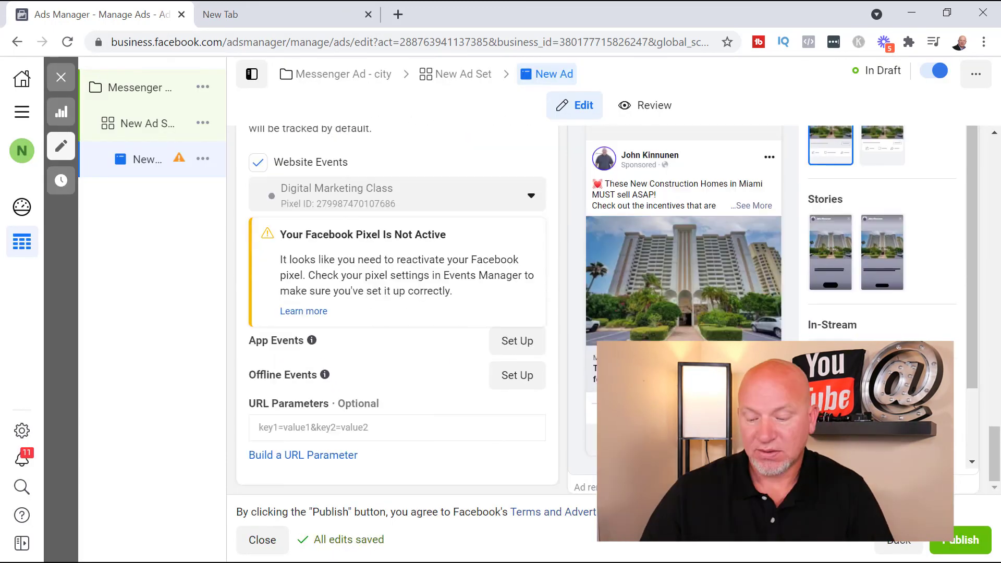